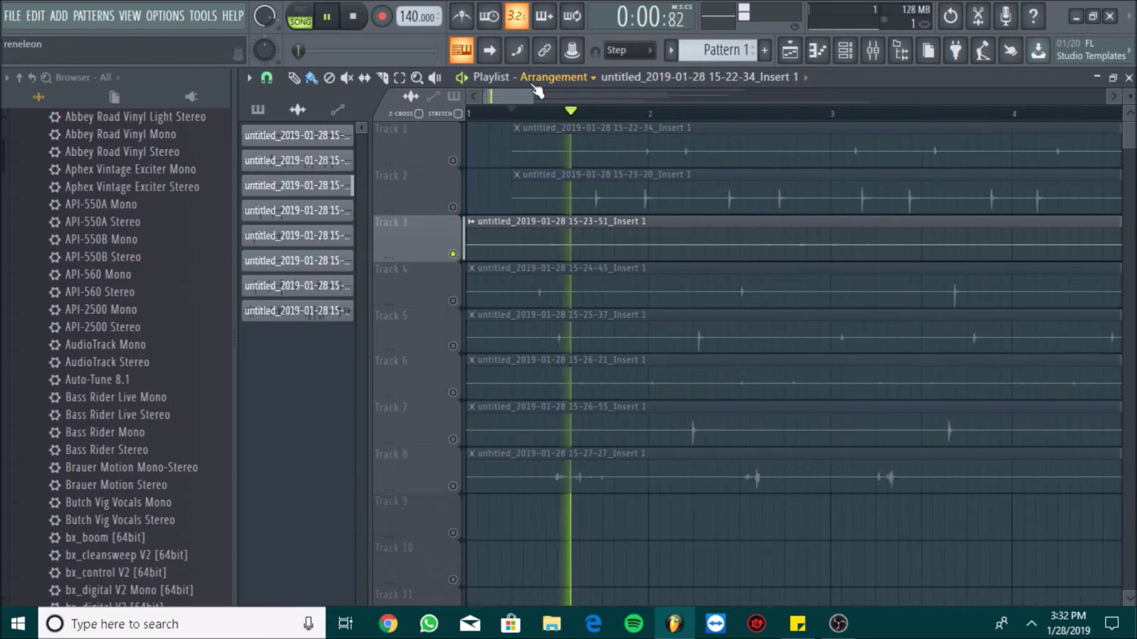
Step: Enable Track 4, mute Track 3, and listen to Track 4's recording at several positions along the timeline
{"action": "left_click_drag", "start_coordinate": [528, 82], "coordinate": [643, 96]}
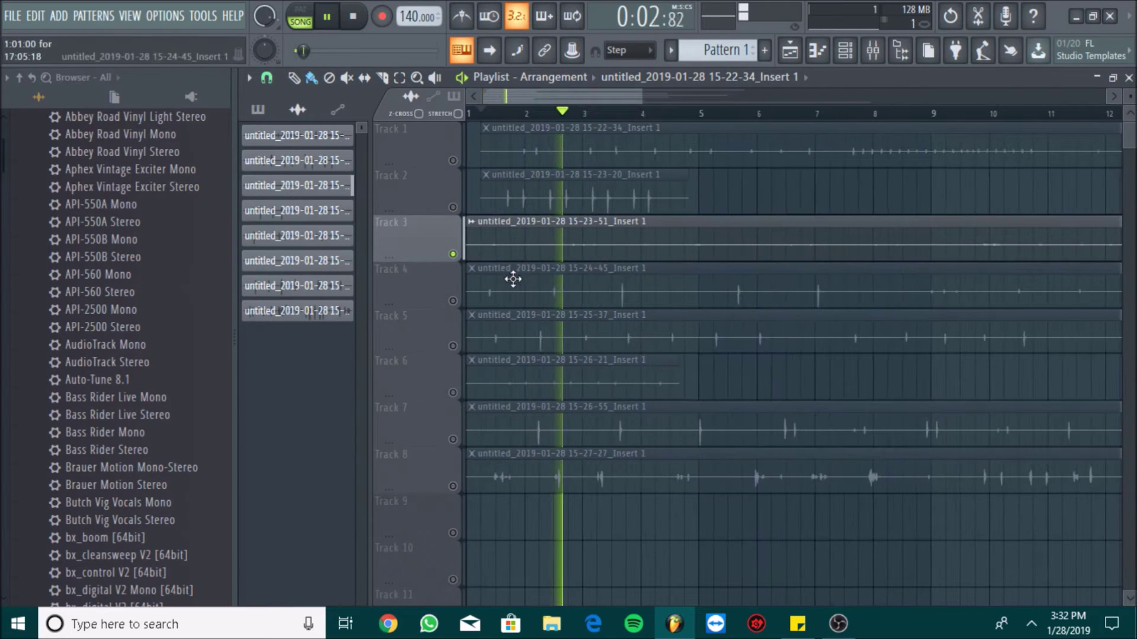
{"action": "left_click", "coordinate": [452, 300]}
{"action": "key", "text": "space"}
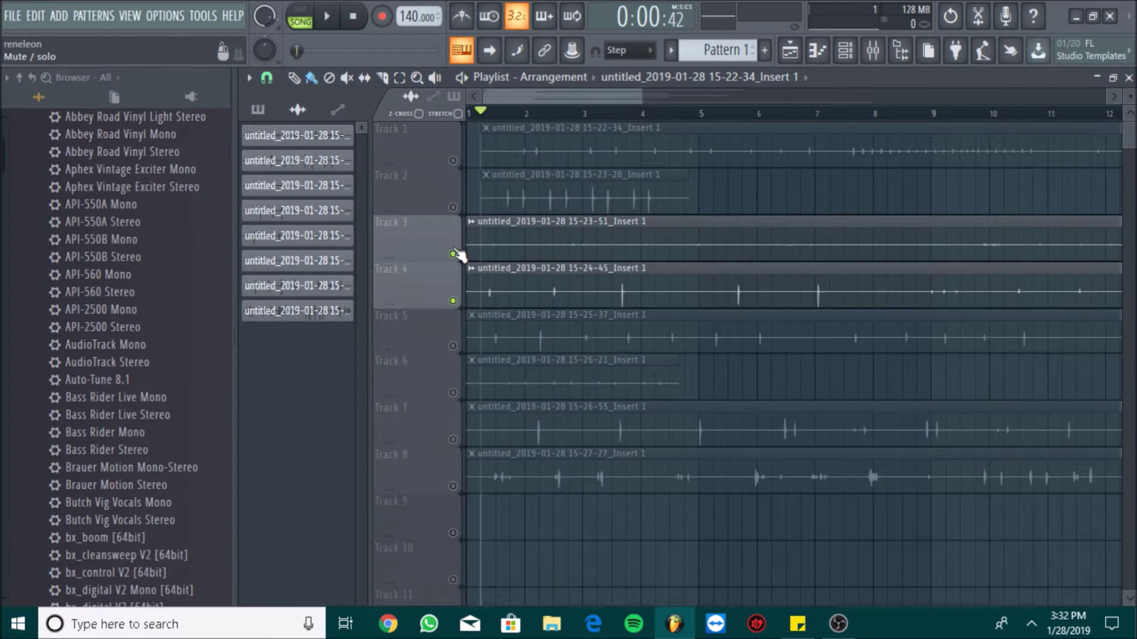
{"action": "left_click", "coordinate": [453, 254]}
{"action": "key", "text": "space"}
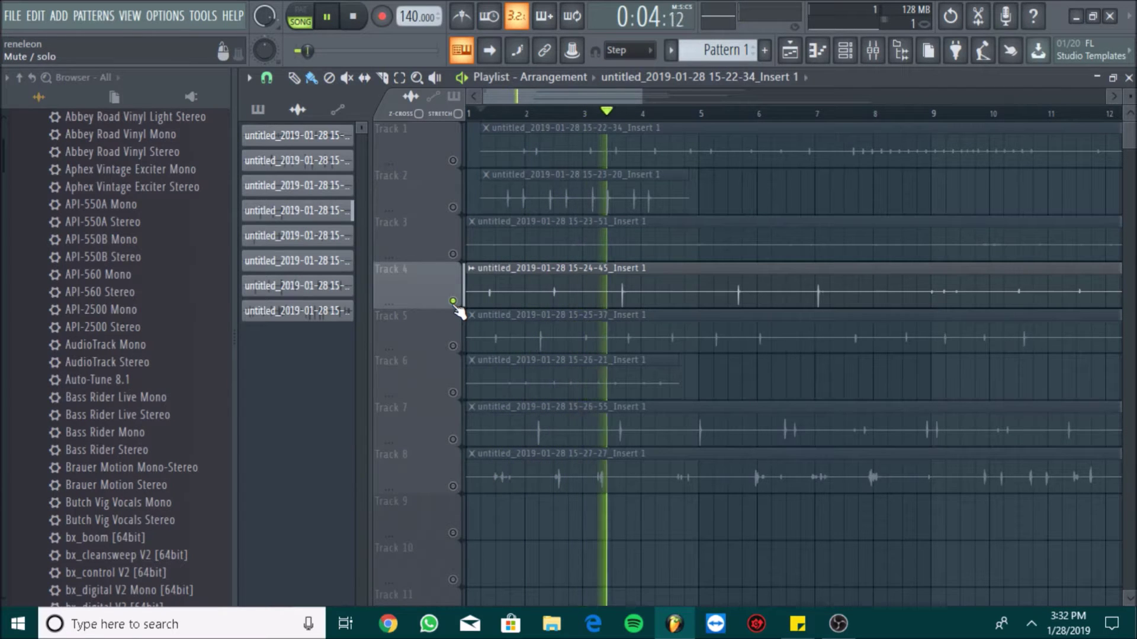
{"action": "left_click", "coordinate": [744, 117]}
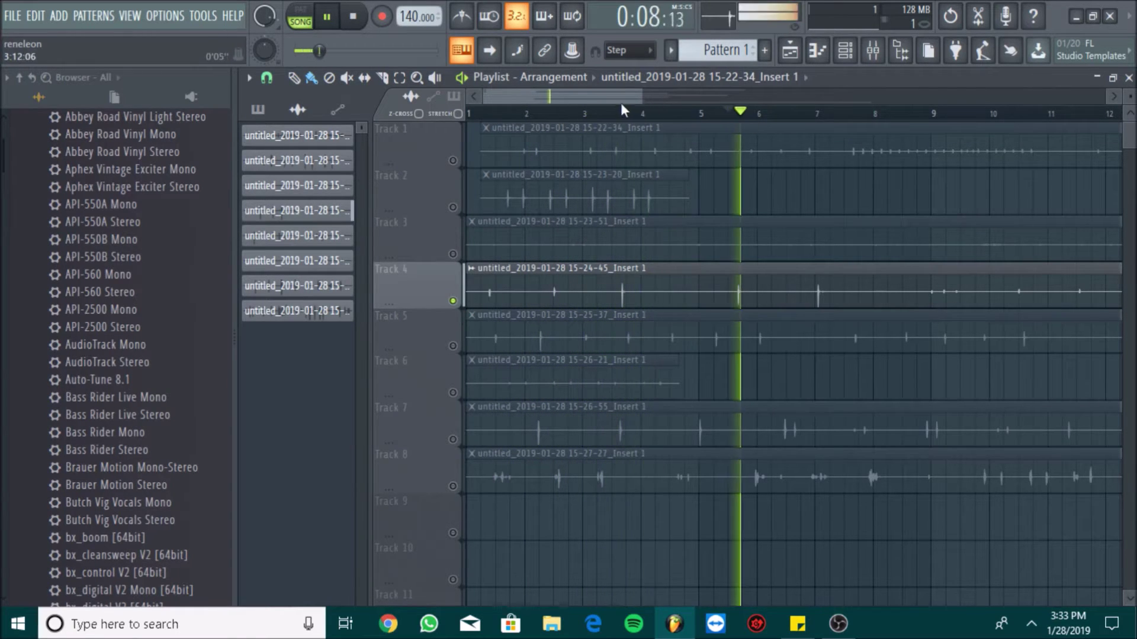
{"action": "left_click_drag", "start_coordinate": [623, 102], "coordinate": [673, 101]}
{"action": "left_click", "coordinate": [700, 115]}
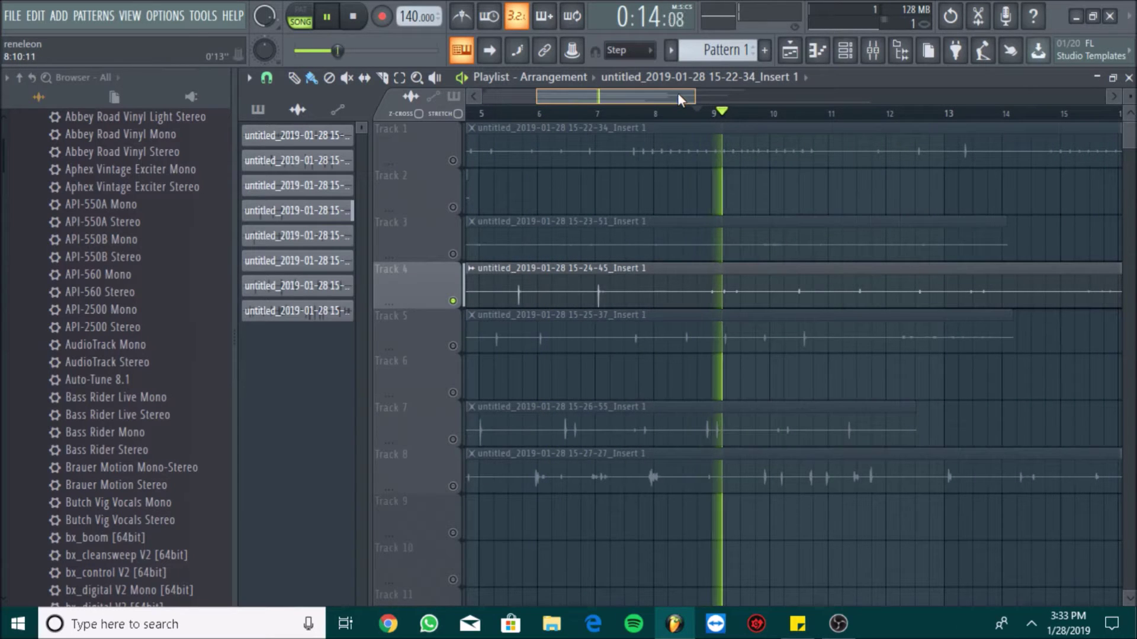
{"action": "left_click_drag", "start_coordinate": [683, 93], "coordinate": [630, 92]}
{"action": "key", "text": "space"}
Step: Enable Track 5 in place of Track 4 and listen to its recording from bar 1
{"action": "left_click", "coordinate": [460, 347]}
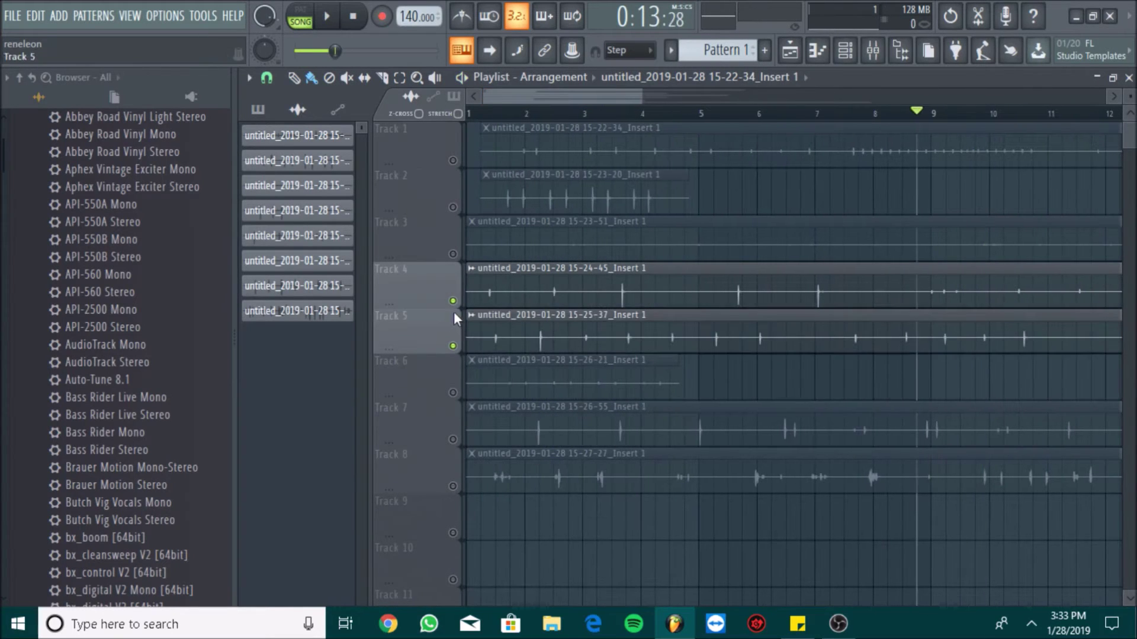
{"action": "left_click", "coordinate": [498, 114]}
{"action": "key", "text": "space"}
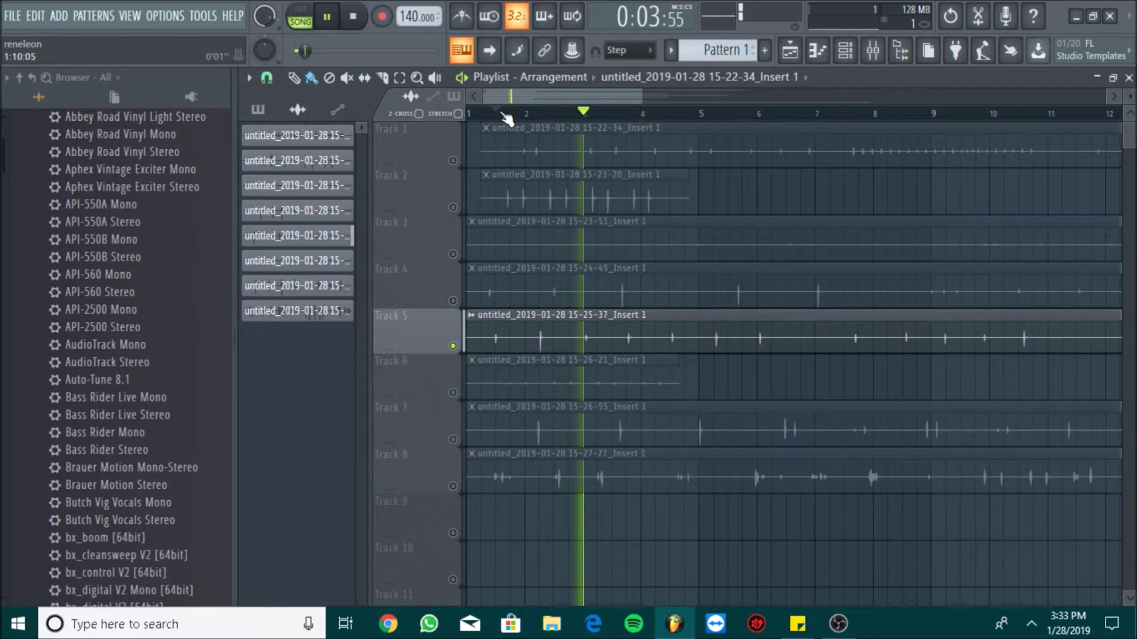
{"action": "key", "text": "space"}
Step: Mute Track 5, enable Track 6 and listen to its recording
{"action": "left_click", "coordinate": [459, 345]}
{"action": "left_click", "coordinate": [463, 397]}
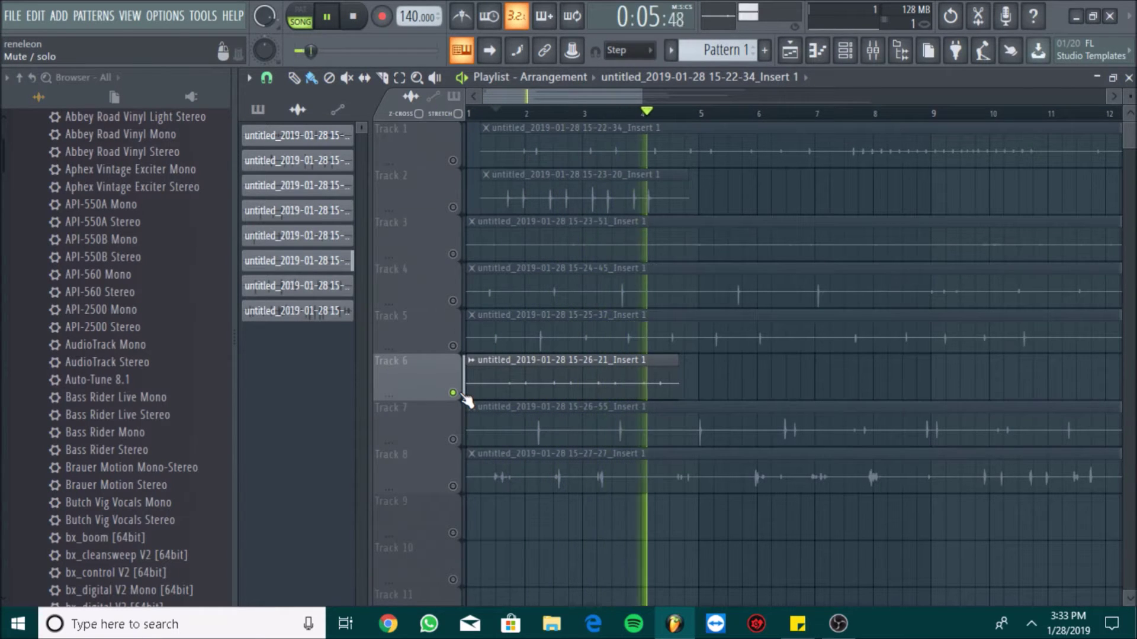
{"action": "key", "text": "space"}
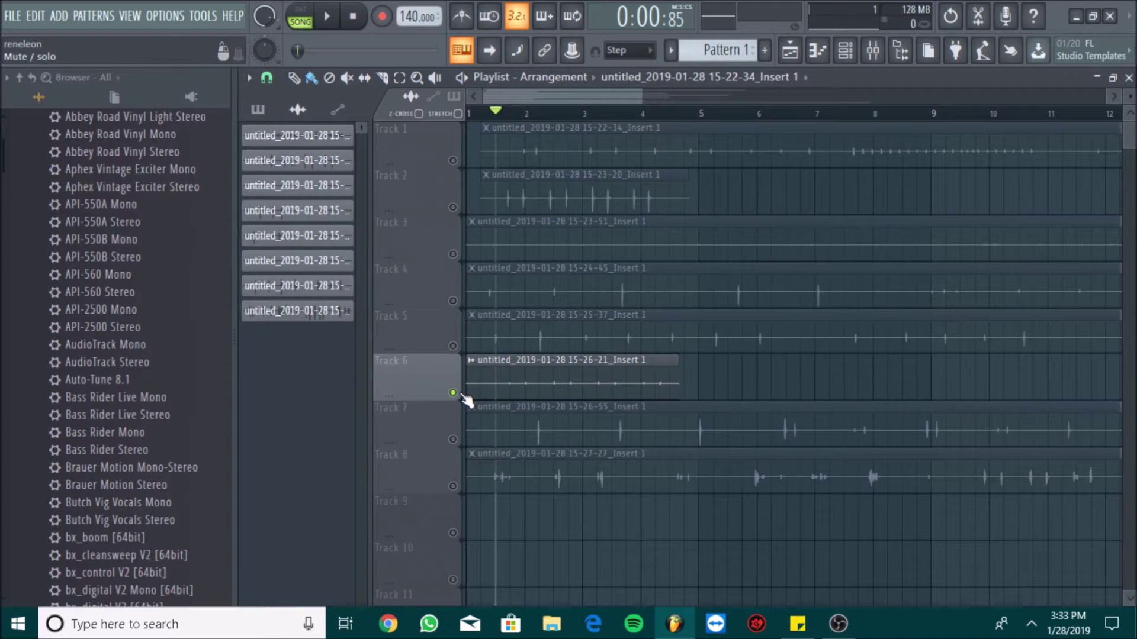
Step: Enable Track 7 in place of Track 6 and listen to its recording
{"action": "left_click", "coordinate": [462, 408]}
{"action": "key", "text": "space"}
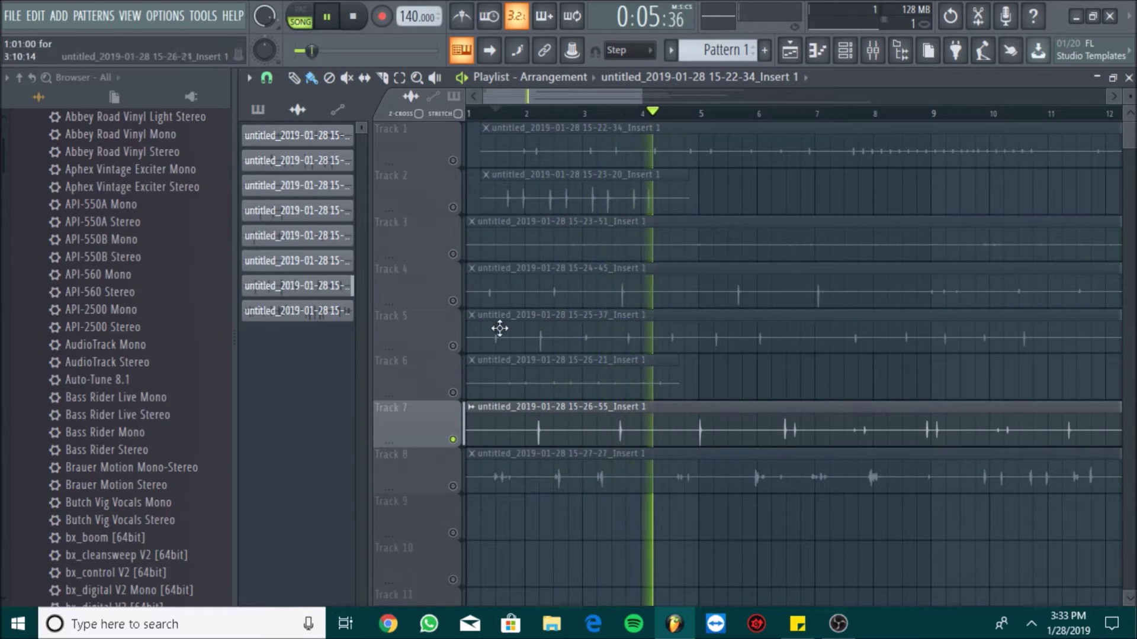
{"action": "left_click_drag", "start_coordinate": [610, 102], "coordinate": [673, 96]}
{"action": "key", "text": "space"}
Step: Mute Track 7, enable Track 8 and listen to its recording from the first bar
{"action": "left_click", "coordinate": [453, 468]}
{"action": "left_click", "coordinate": [453, 439]}
{"action": "left_click_drag", "start_coordinate": [626, 98], "coordinate": [441, 114]}
{"action": "key", "text": "space"}
{"action": "left_click", "coordinate": [502, 113]}
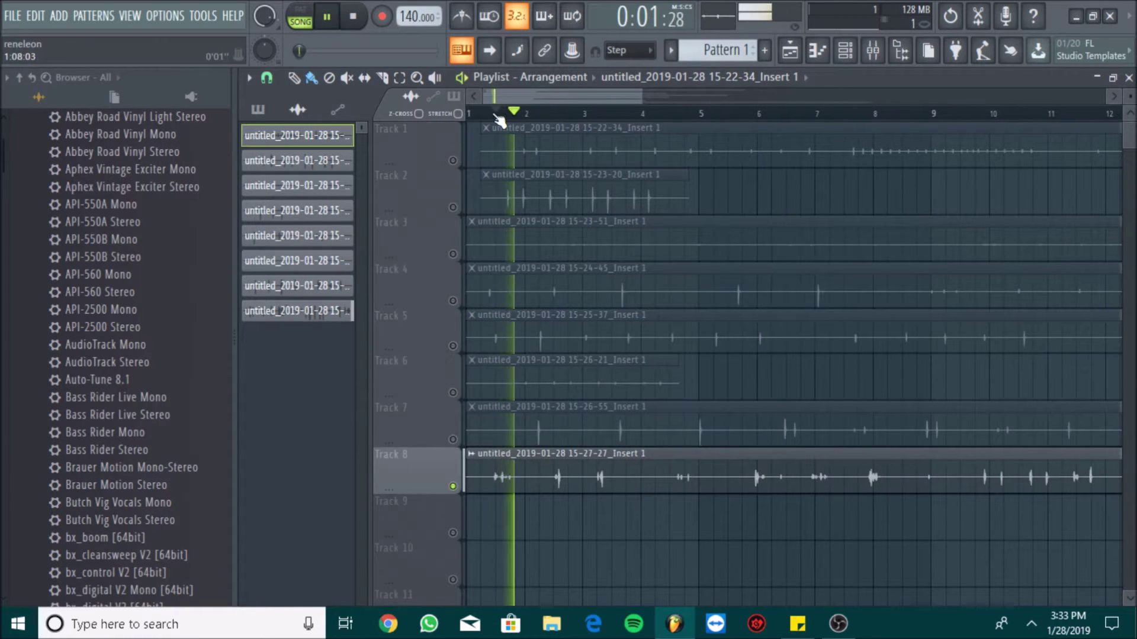
{"action": "left_click_drag", "start_coordinate": [646, 96], "coordinate": [958, 113]}
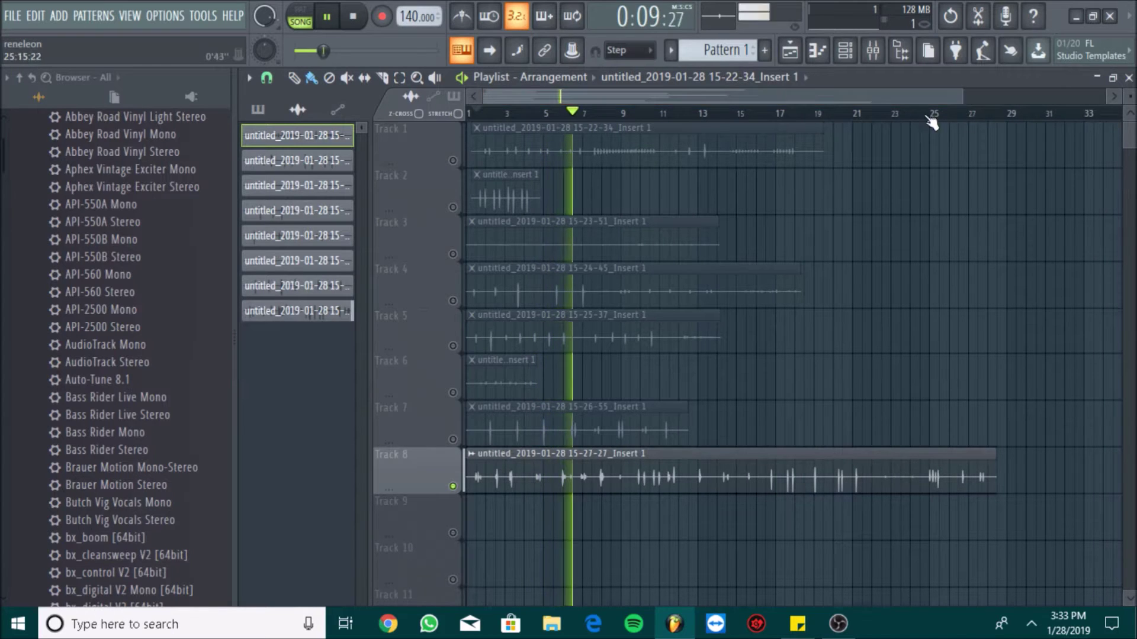
{"action": "key", "text": "space"}
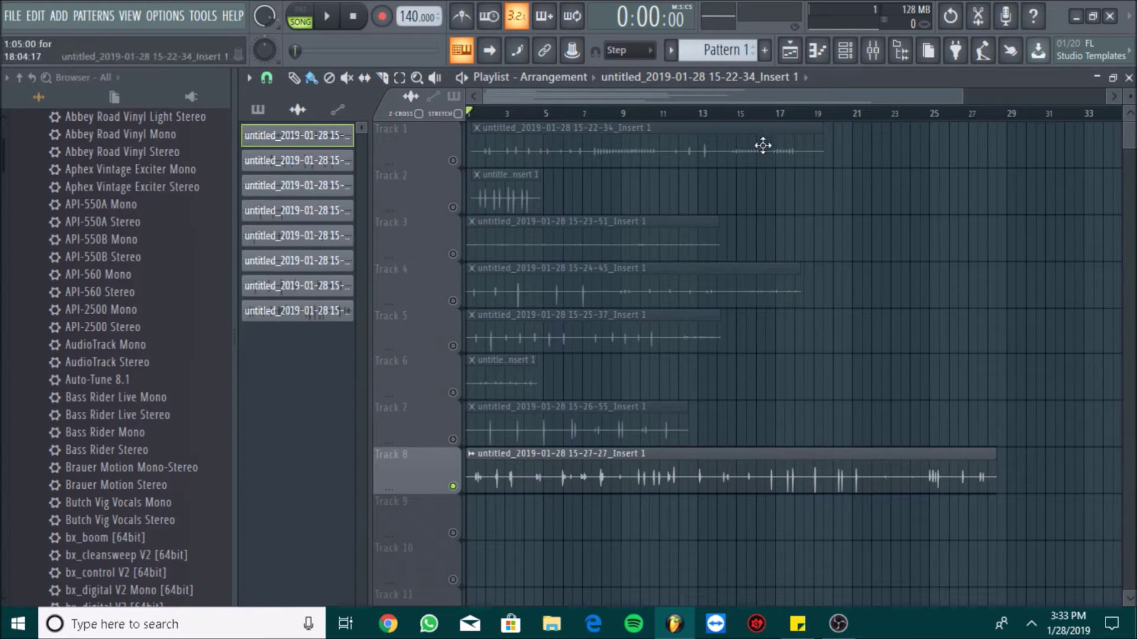
Step: Make Track 1 the only audible track and enlarge the playlist's track height so its waveform can be edited
{"action": "left_click_drag", "start_coordinate": [958, 103], "coordinate": [532, 103]}
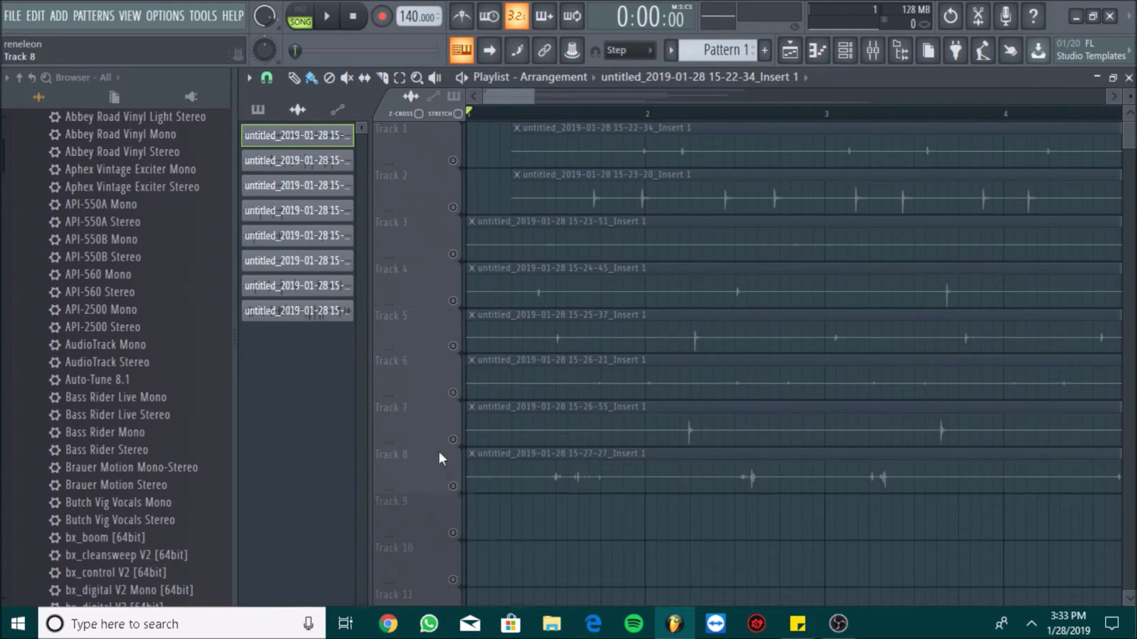
{"action": "left_click", "coordinate": [453, 160]}
{"action": "left_click_drag", "start_coordinate": [534, 96], "coordinate": [641, 98]}
{"action": "left_click_drag", "start_coordinate": [1129, 96], "coordinate": [1130, 66]}
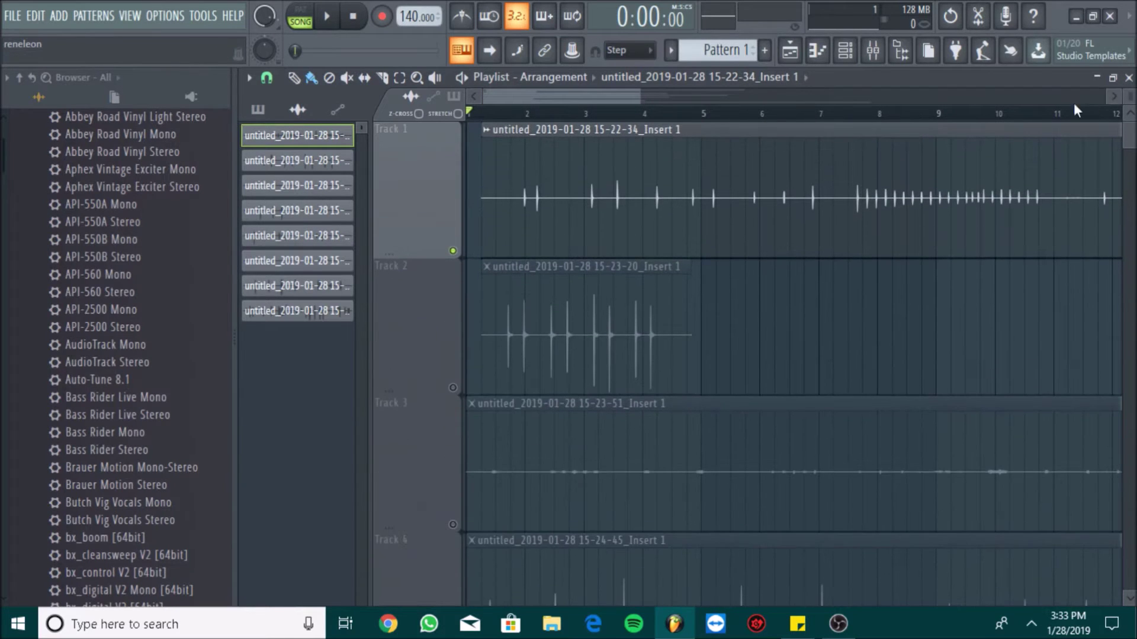
{"action": "left_click_drag", "start_coordinate": [636, 90], "coordinate": [505, 97]}
Step: Examine the Consolidate this track options for Track 1 without applying any
{"action": "right_click", "coordinate": [429, 169]}
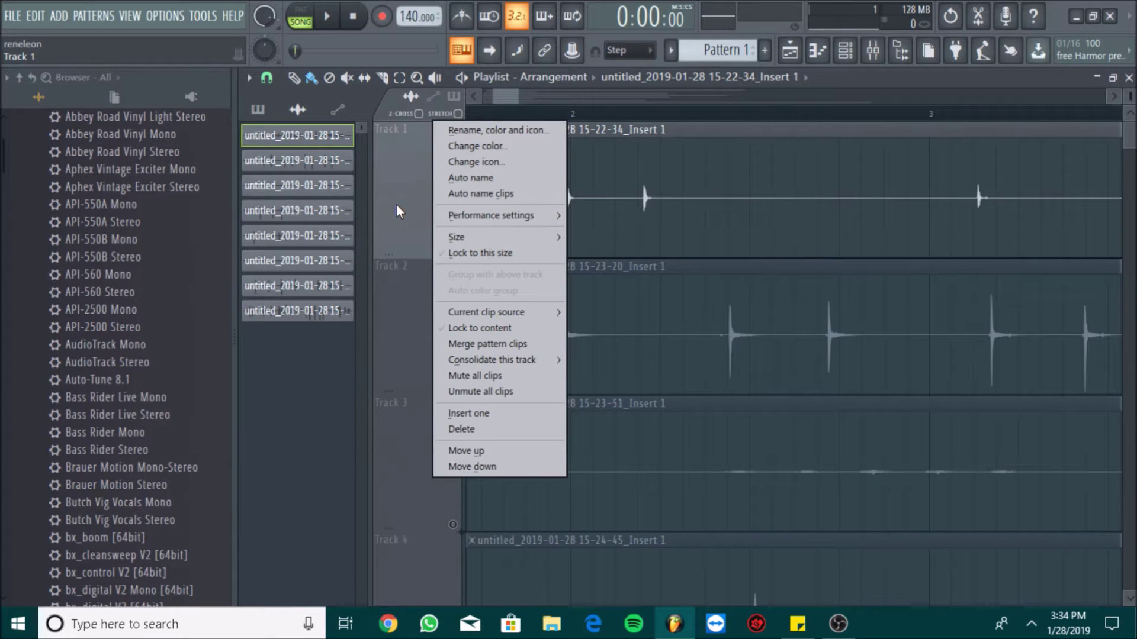
{"action": "mouse_move", "coordinate": [547, 363]}
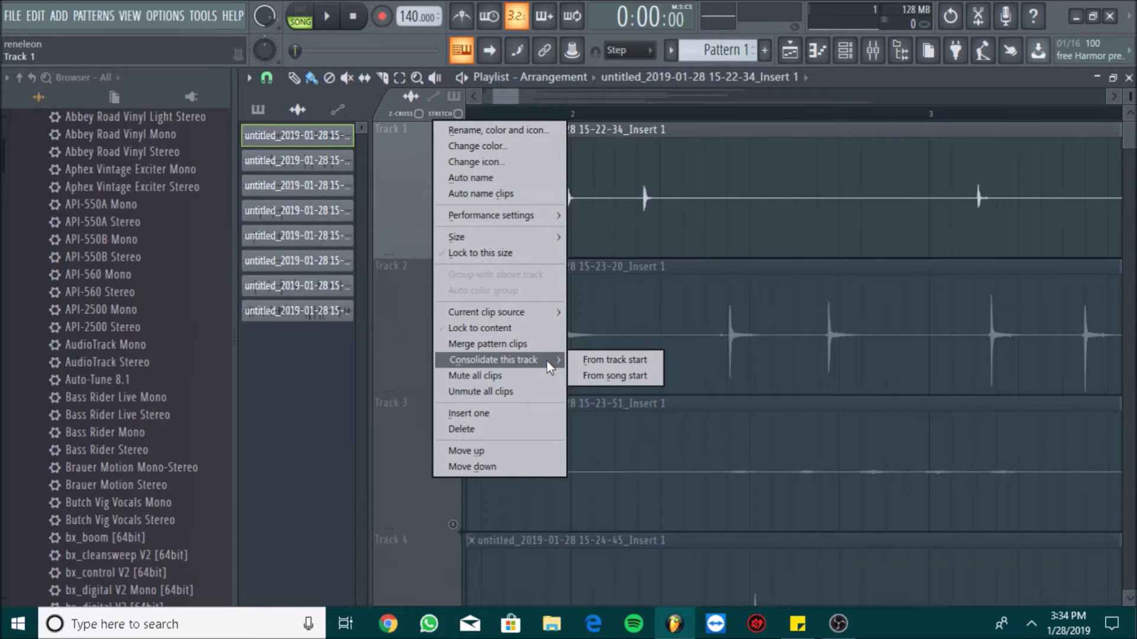
{"action": "left_click", "coordinate": [399, 200]}
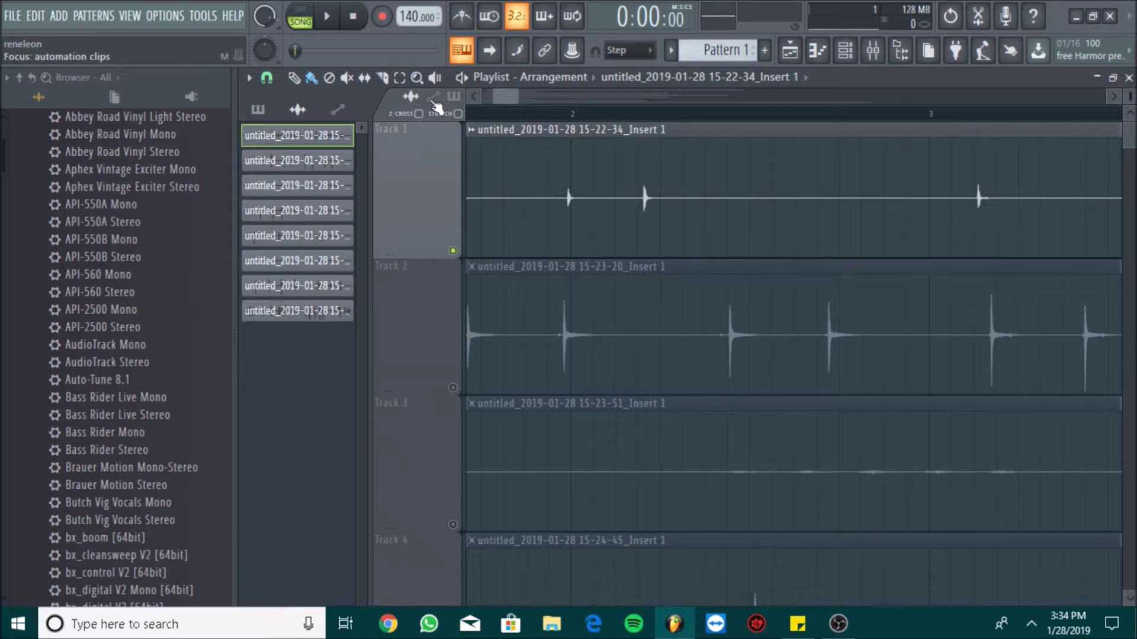
Step: Play Track 1's recording from several timeline positions to find a clean single hit
{"action": "key", "text": "space"}
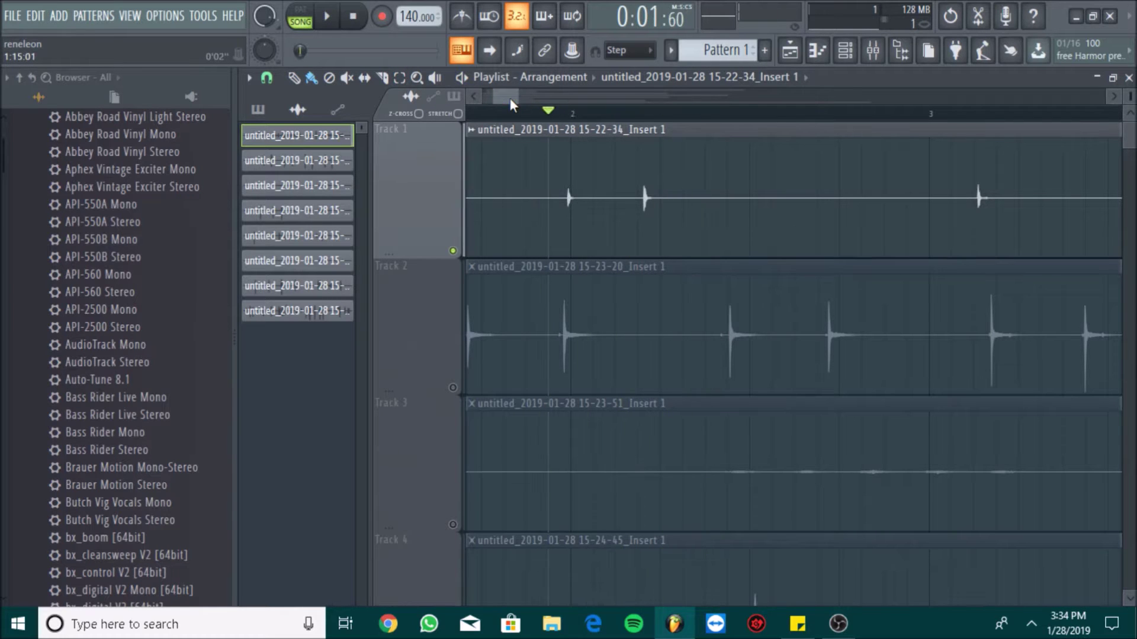
{"action": "mouse_move", "coordinate": [517, 97]}
{"action": "left_mouse_down"}
{"action": "mouse_move", "coordinate": [569, 94]}
{"action": "mouse_move", "coordinate": [555, 96]}
{"action": "mouse_move", "coordinate": [652, 112]}
{"action": "mouse_move", "coordinate": [657, 98]}
{"action": "mouse_move", "coordinate": [675, 99]}
{"action": "left_mouse_up"}
{"action": "left_click", "coordinate": [546, 111]}
{"action": "key", "text": "space"}
{"action": "left_click", "coordinate": [491, 113]}
{"action": "key", "text": "space"}
{"action": "key", "text": "space"}
{"action": "left_click", "coordinate": [578, 113]}
{"action": "key", "text": "space"}
{"action": "left_click", "coordinate": [580, 112]}
{"action": "left_click", "coordinate": [1006, 112]}
{"action": "key", "text": "space"}
Step: Adjust the playlist's snap setting and slice Track 1's clip just before and just after the single hit near bar 13
{"action": "left_click", "coordinate": [382, 77]}
{"action": "left_click_drag", "start_coordinate": [693, 98], "coordinate": [656, 99]}
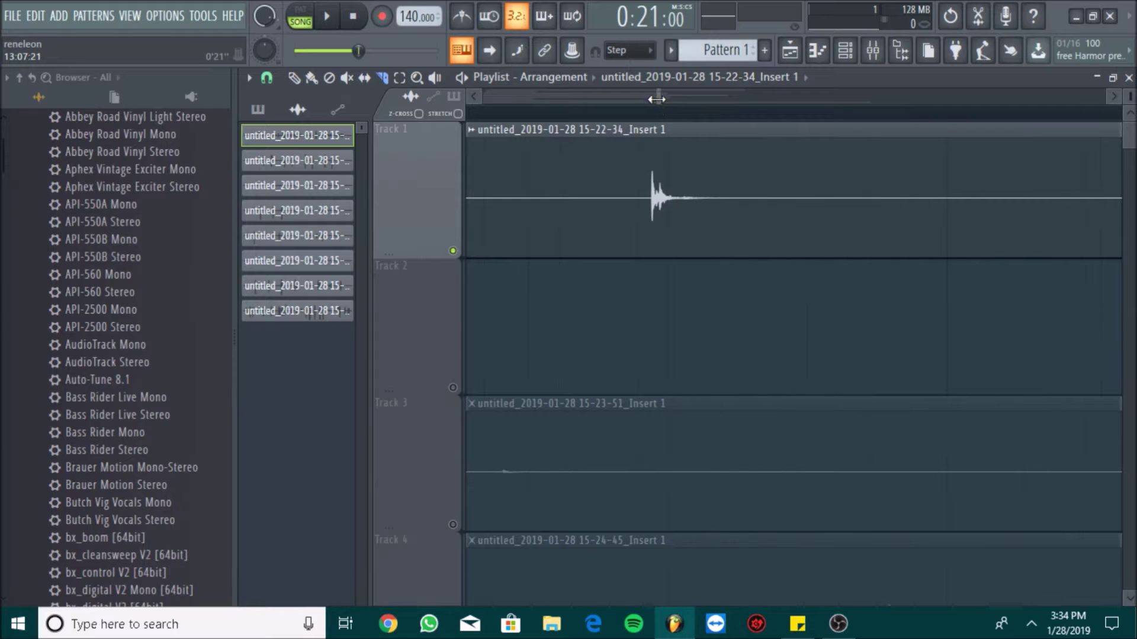
{"action": "left_click", "coordinate": [267, 78]}
{"action": "left_click", "coordinate": [276, 156]}
{"action": "left_click_drag", "start_coordinate": [648, 231], "coordinate": [653, 223]}
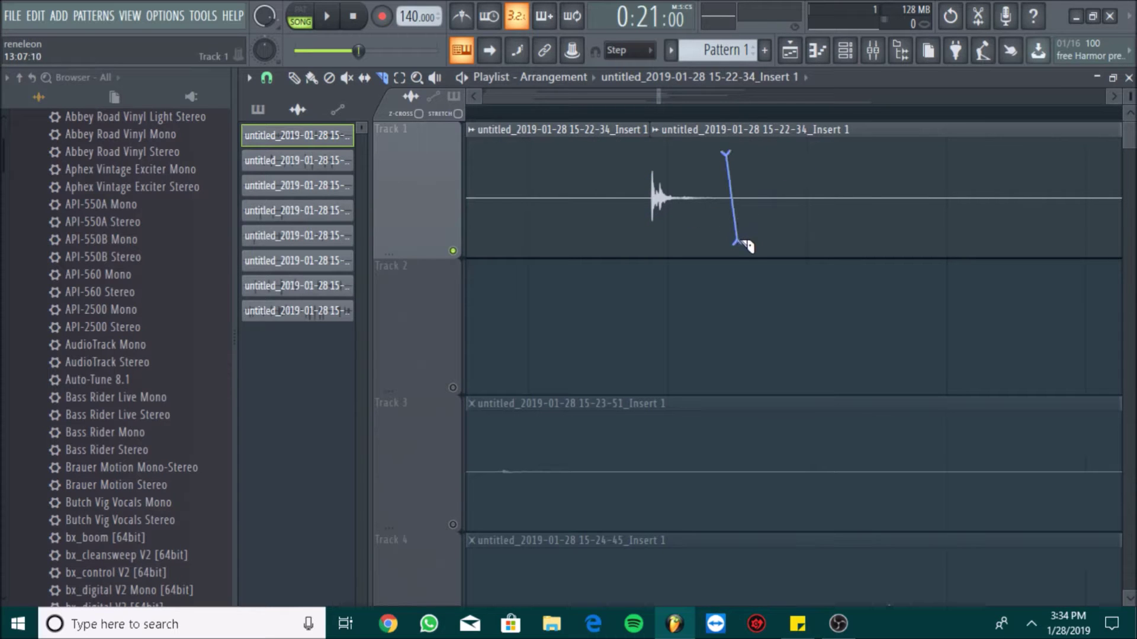
{"action": "left_click_drag", "start_coordinate": [739, 241], "coordinate": [740, 251]}
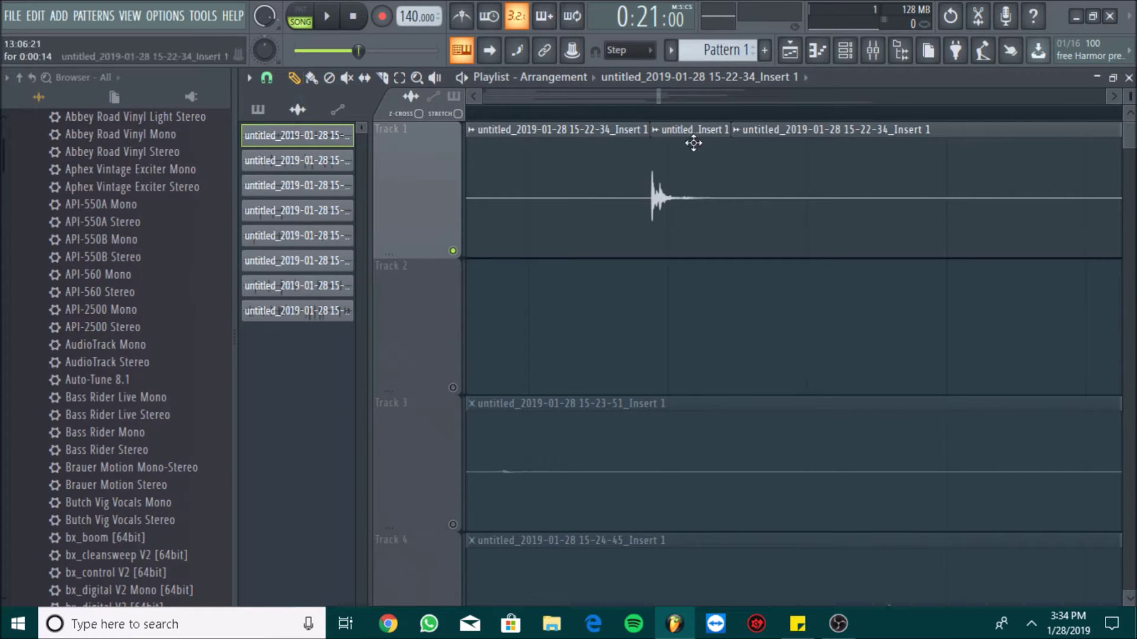
{"action": "double_click", "coordinate": [662, 150]}
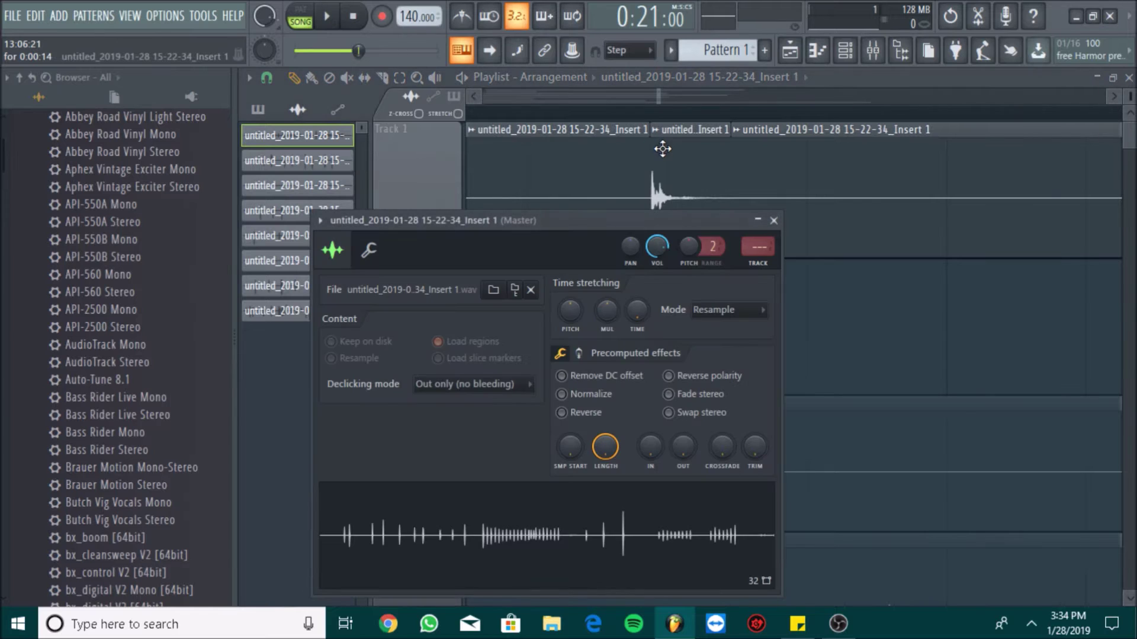
{"action": "left_click", "coordinate": [657, 132]}
{"action": "left_click", "coordinate": [805, 163]}
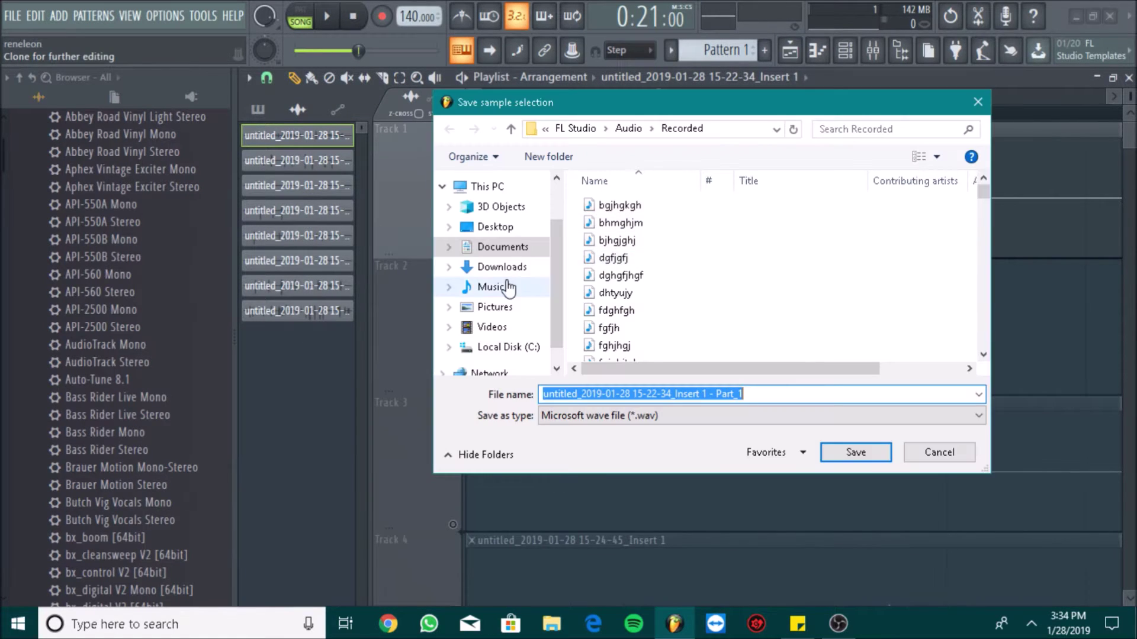
{"action": "left_click", "coordinate": [505, 288]}
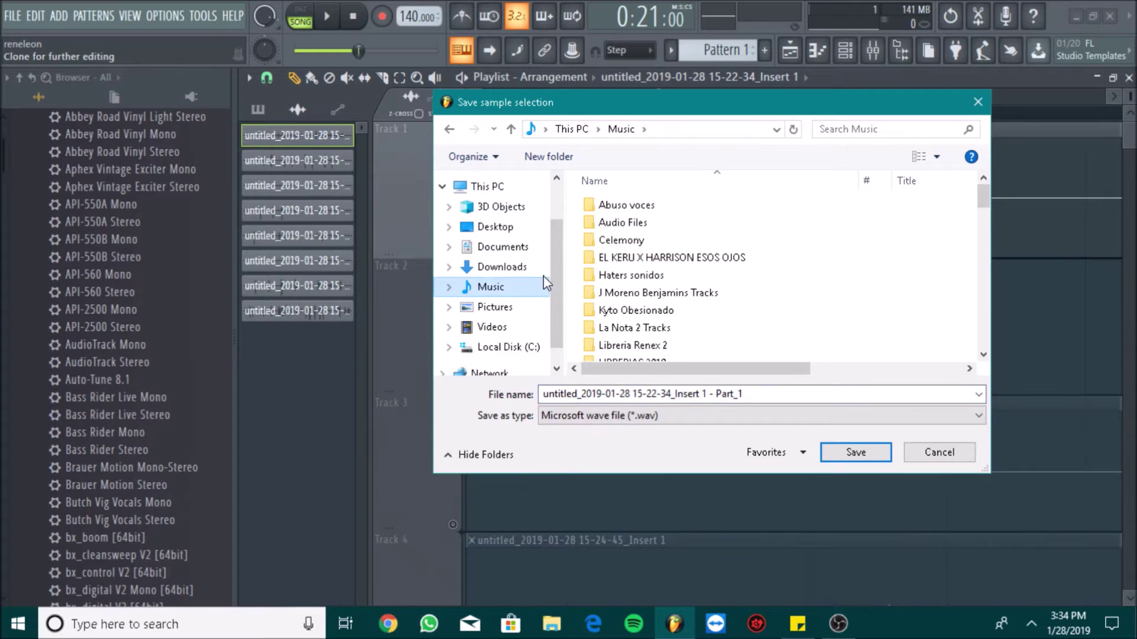
{"action": "left_click", "coordinate": [942, 454]}
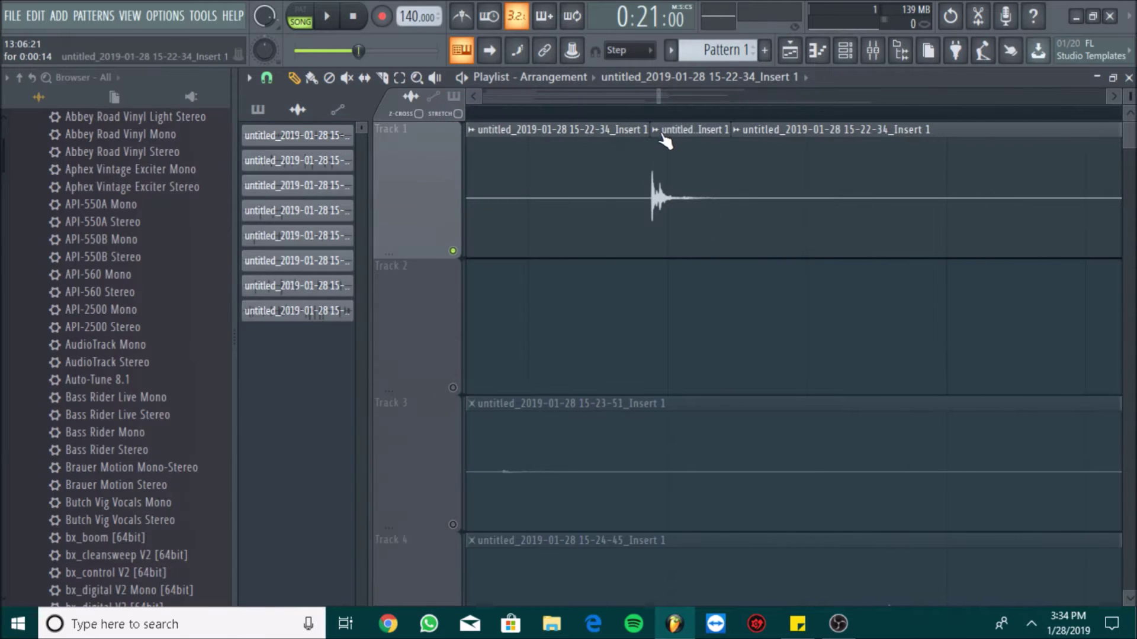
Step: Start saving the sliced hit as a separate sample and create a folder named Libreria Renex Sonidos grabados in Music
{"action": "left_click", "coordinate": [656, 133]}
{"action": "left_click", "coordinate": [815, 161]}
{"action": "left_click", "coordinate": [523, 287]}
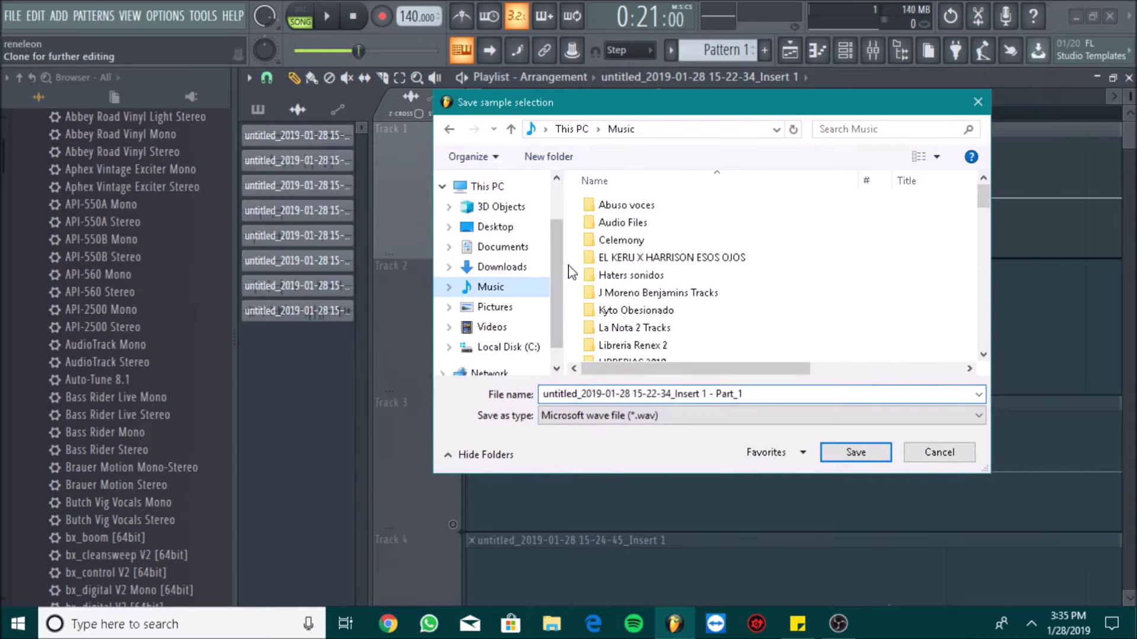
{"action": "right_click", "coordinate": [574, 252]}
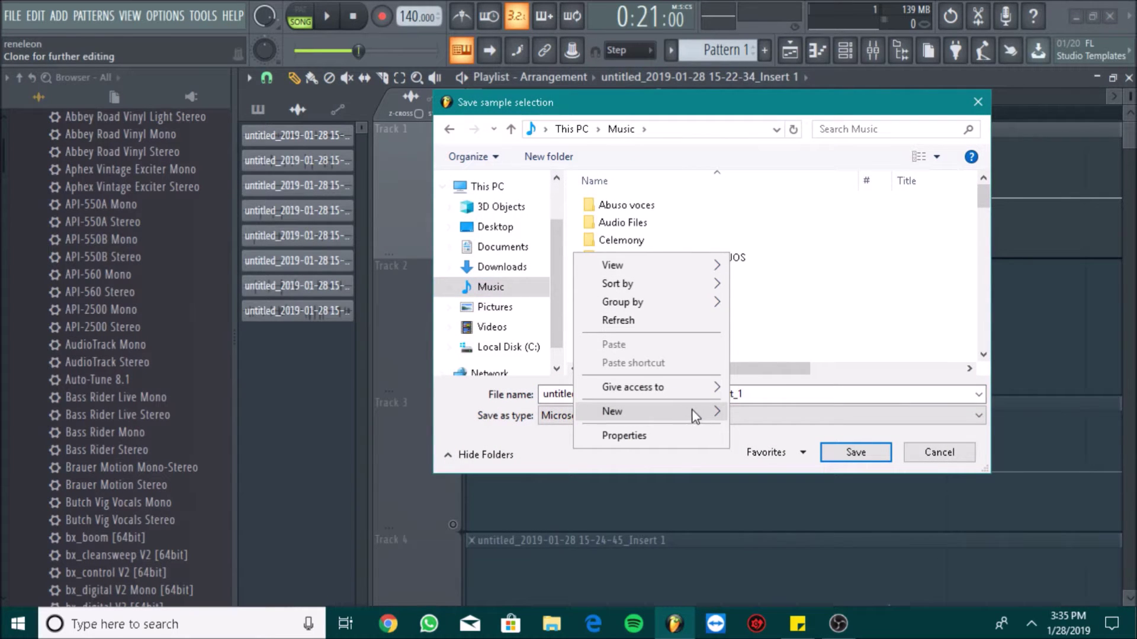
{"action": "mouse_move", "coordinate": [681, 409]}
{"action": "left_click", "coordinate": [763, 410]}
{"action": "type", "text": "Libreria Renex Sonidos grabados"}
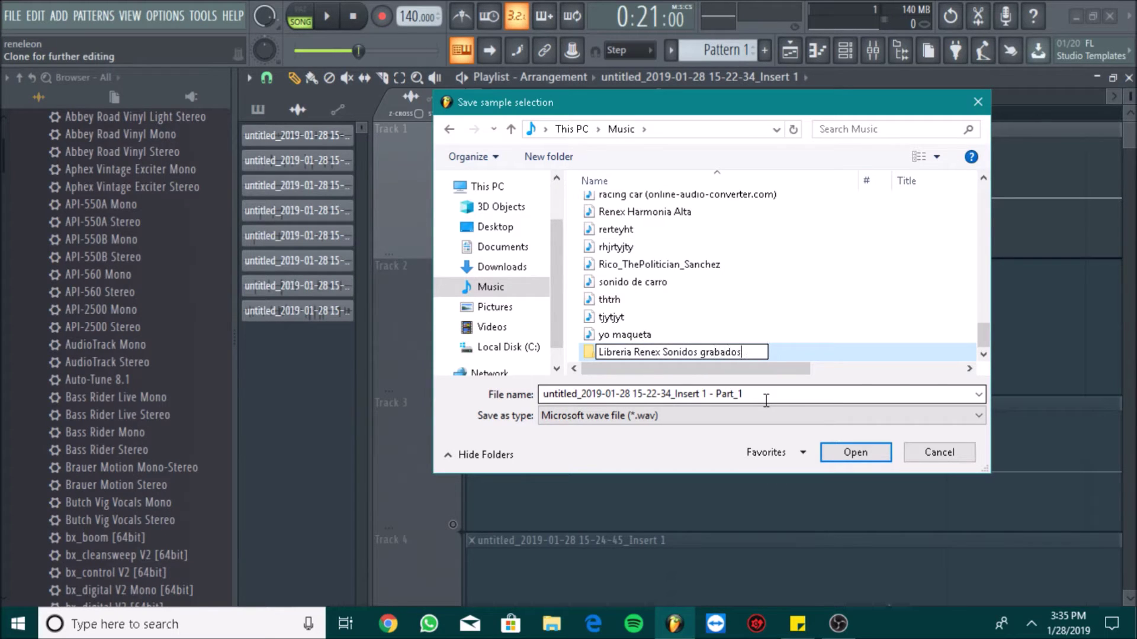
{"action": "key", "text": "Return"}
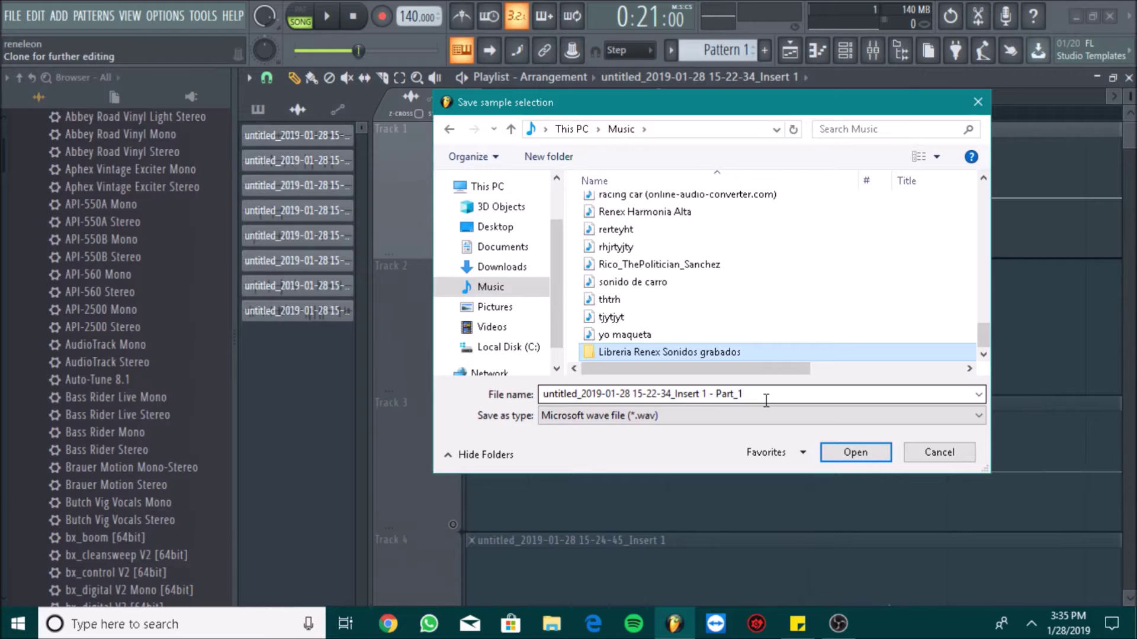
Step: Save the sliced hit as a WAV file named Hit Hats 1 in the Libreria Renex Sonidos grabados folder
{"action": "double_click", "coordinate": [757, 355]}
{"action": "triple_click", "coordinate": [753, 394]}
{"action": "key", "text": "BackSpace"}
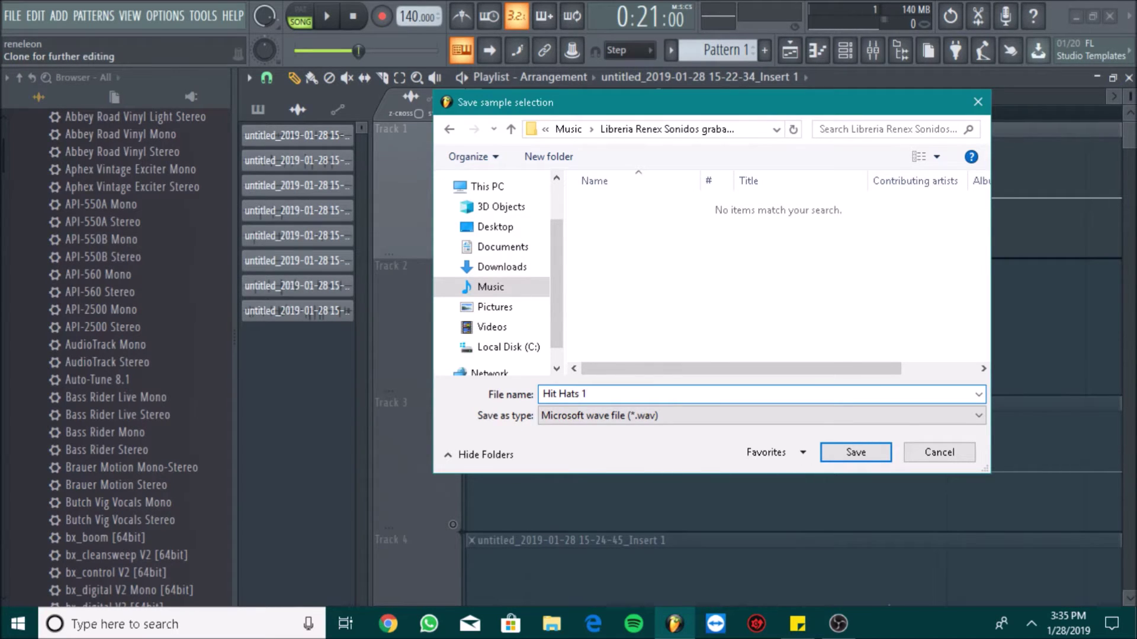
{"action": "key", "text": "Return"}
Step: Open the Hit Hats 1 clip's sample settings and adjust the sample start offset to trim the silence before the hit
{"action": "double_click", "coordinate": [692, 239]}
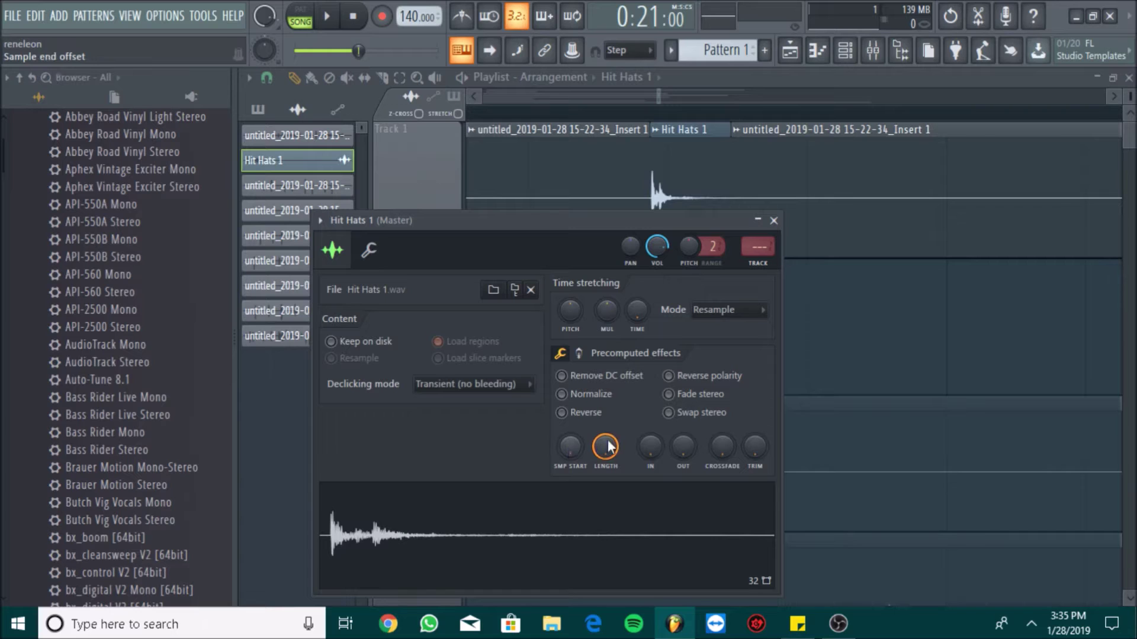
{"action": "left_click_drag", "start_coordinate": [570, 447], "coordinate": [570, 440]}
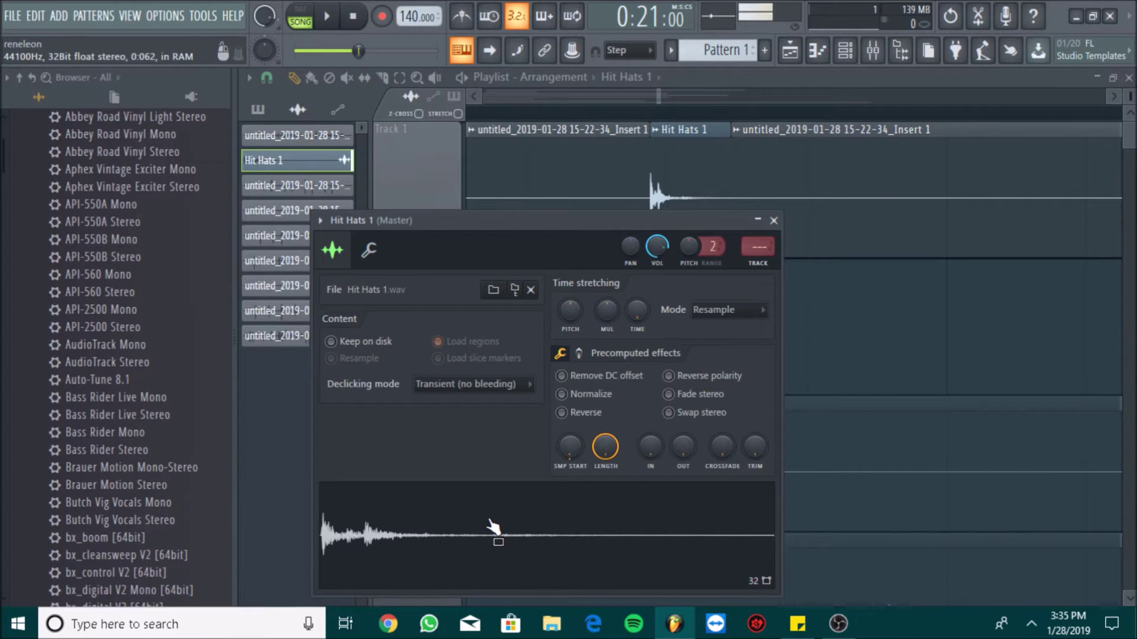
{"action": "mouse_move", "coordinate": [583, 449]}
{"action": "left_mouse_down"}
{"action": "mouse_move", "coordinate": [583, 439]}
{"action": "mouse_move", "coordinate": [571, 446]}
{"action": "left_mouse_up"}
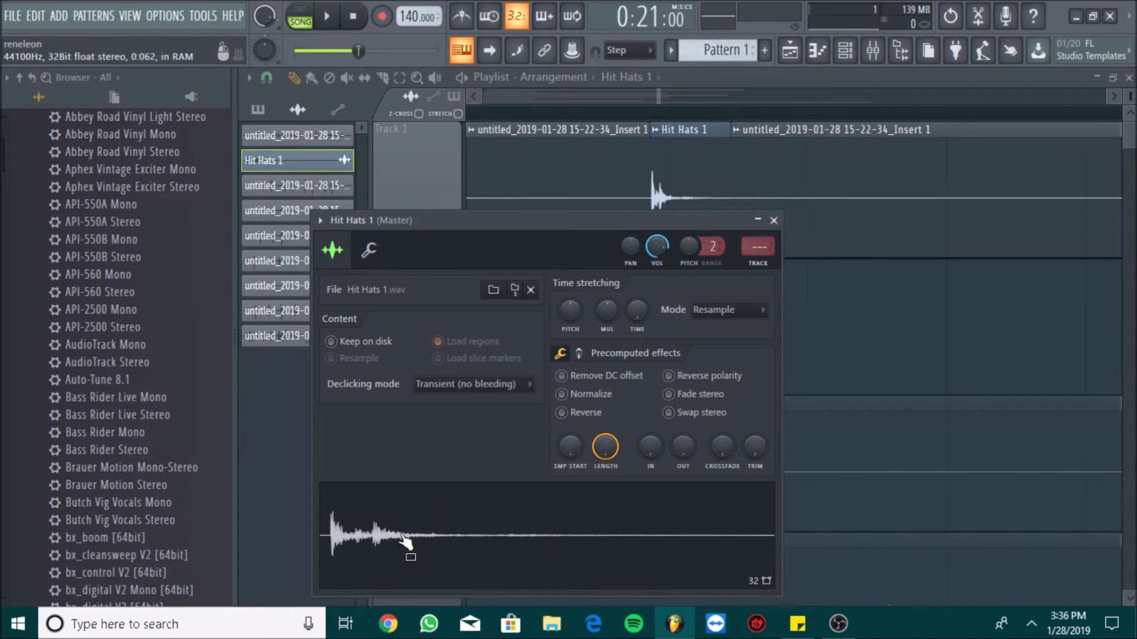
{"action": "left_click_drag", "start_coordinate": [571, 447], "coordinate": [572, 454]}
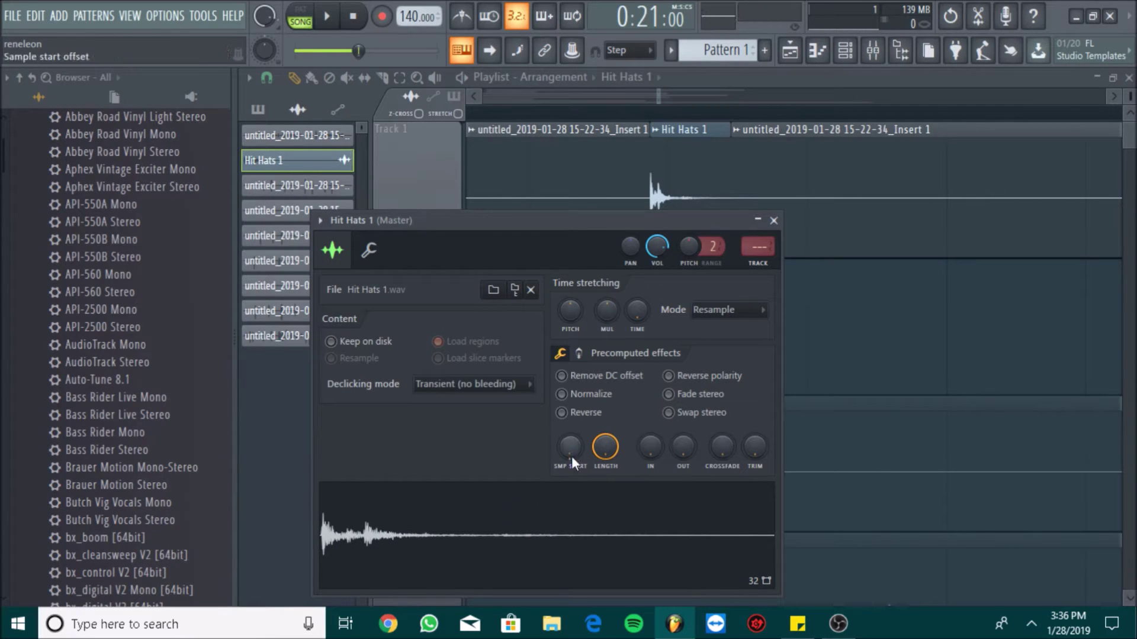
Step: Close the Hit Hats 1 settings and play Track 1 from several different positions to compare its recorded hits
{"action": "left_click", "coordinate": [773, 220]}
{"action": "left_click_drag", "start_coordinate": [661, 98], "coordinate": [697, 101]}
{"action": "left_click_drag", "start_coordinate": [678, 99], "coordinate": [571, 102]}
{"action": "left_click", "coordinate": [663, 112]}
{"action": "key", "text": "space"}
{"action": "key", "text": "space"}
{"action": "key", "text": "space"}
{"action": "key", "text": "space"}
{"action": "key", "text": "space"}
{"action": "key", "text": "space"}
{"action": "left_click", "coordinate": [718, 111]}
{"action": "key", "text": "space"}
{"action": "key", "text": "space"}
{"action": "left_click", "coordinate": [664, 113]}
{"action": "key", "text": "space"}
{"action": "key", "text": "space"}
{"action": "left_click", "coordinate": [653, 110]}
{"action": "key", "text": "space"}
{"action": "key", "text": "space"}
{"action": "left_click", "coordinate": [620, 112]}
{"action": "key", "text": "space"}
{"action": "key", "text": "space"}
{"action": "left_click", "coordinate": [640, 112]}
{"action": "key", "text": "space"}
{"action": "key", "text": "space"}
{"action": "left_click", "coordinate": [683, 113]}
{"action": "key", "text": "space"}
{"action": "key", "text": "space"}
{"action": "left_click", "coordinate": [515, 112]}
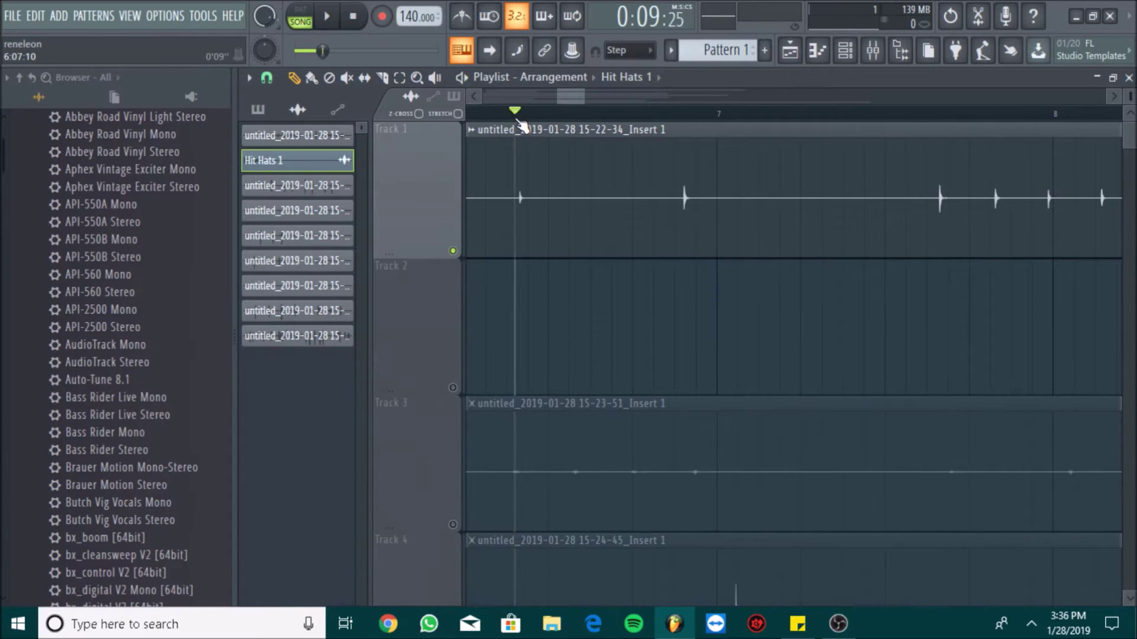
Step: Audition Track 1's single hit shortly before bar 6
{"action": "key", "text": "space"}
{"action": "left_click_drag", "start_coordinate": [570, 100], "coordinate": [546, 103]}
{"action": "key", "text": "space"}
{"action": "left_click", "coordinate": [578, 112]}
{"action": "key", "text": "space"}
{"action": "key", "text": "space"}
{"action": "key", "text": "space"}
{"action": "key", "text": "space"}
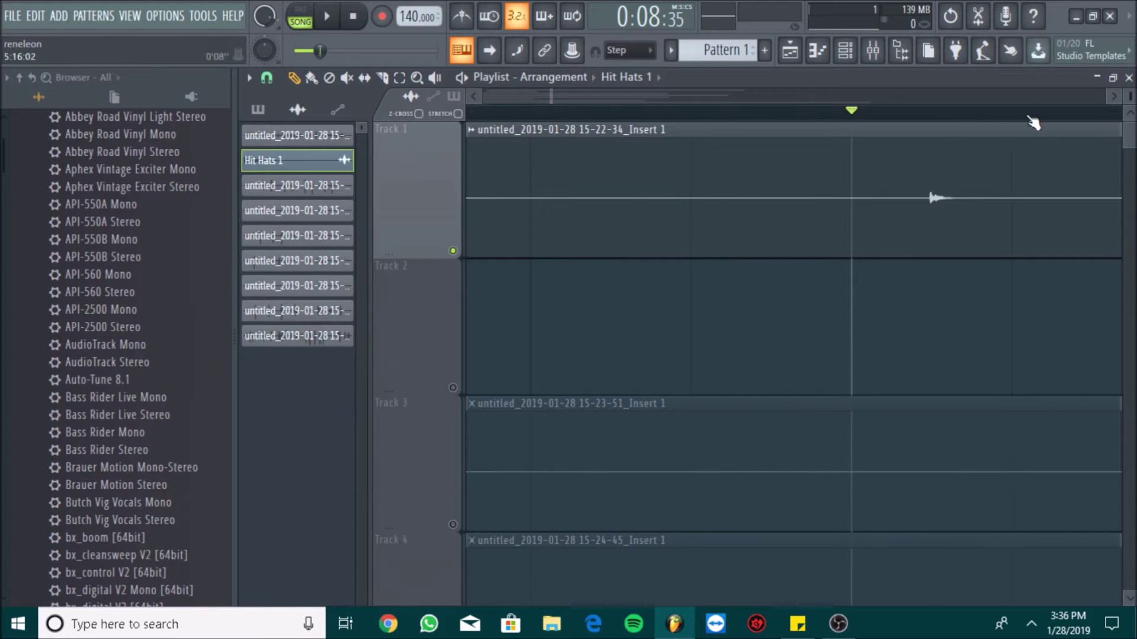
Step: Slice Track 1's clip just before and just after the single hit shortly before bar 6
{"action": "left_click", "coordinate": [1112, 98]}
{"action": "left_click_drag", "start_coordinate": [1129, 97], "coordinate": [1129, 86]}
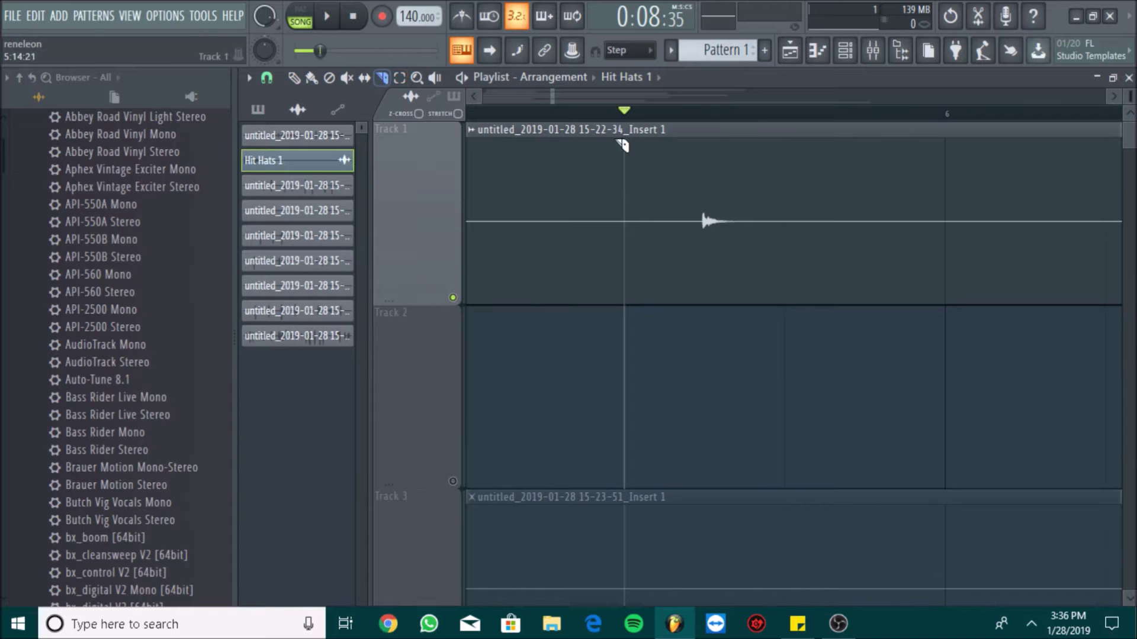
{"action": "left_click_drag", "start_coordinate": [709, 286], "coordinate": [747, 282]}
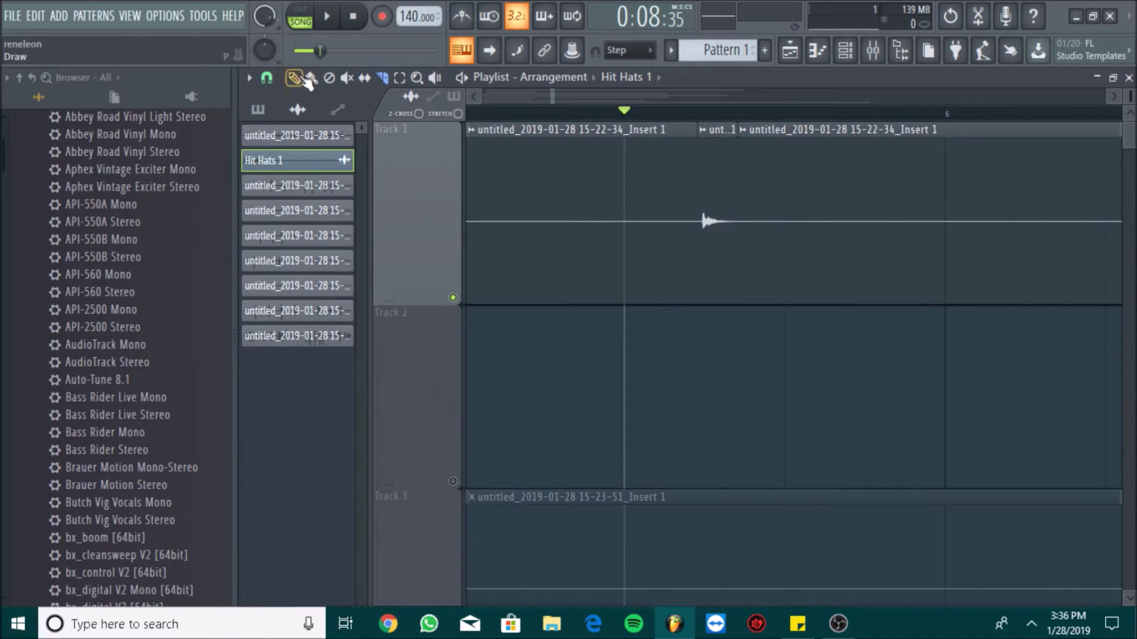
Step: Make the sliced hit unique as a sample and save it as Hit Hats 2 in the Libreria Renex Sonidos grabados folder
{"action": "left_click", "coordinate": [712, 134]}
{"action": "left_click", "coordinate": [852, 162]}
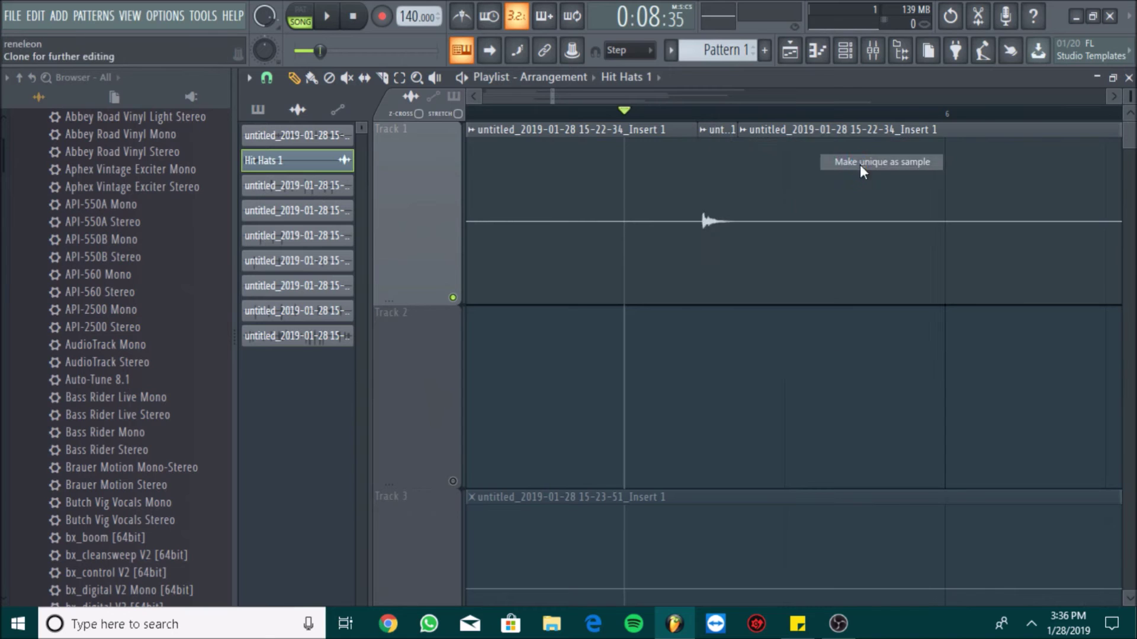
{"action": "left_click", "coordinate": [491, 287]}
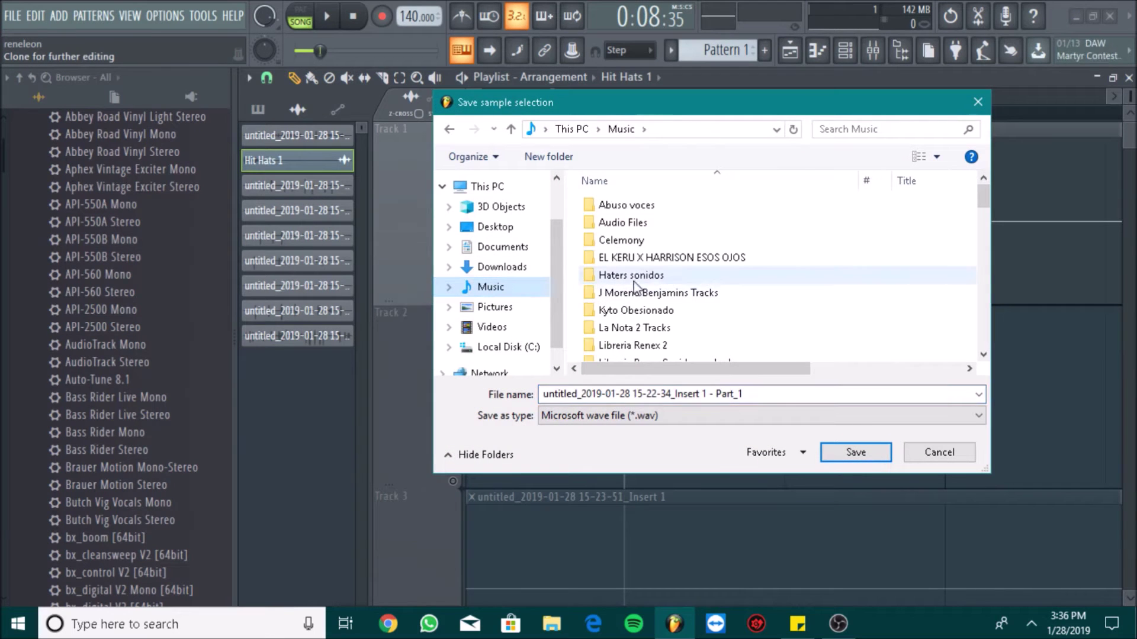
{"action": "scroll", "coordinate": [710, 296], "scroll_direction": "down", "scroll_amount": 1}
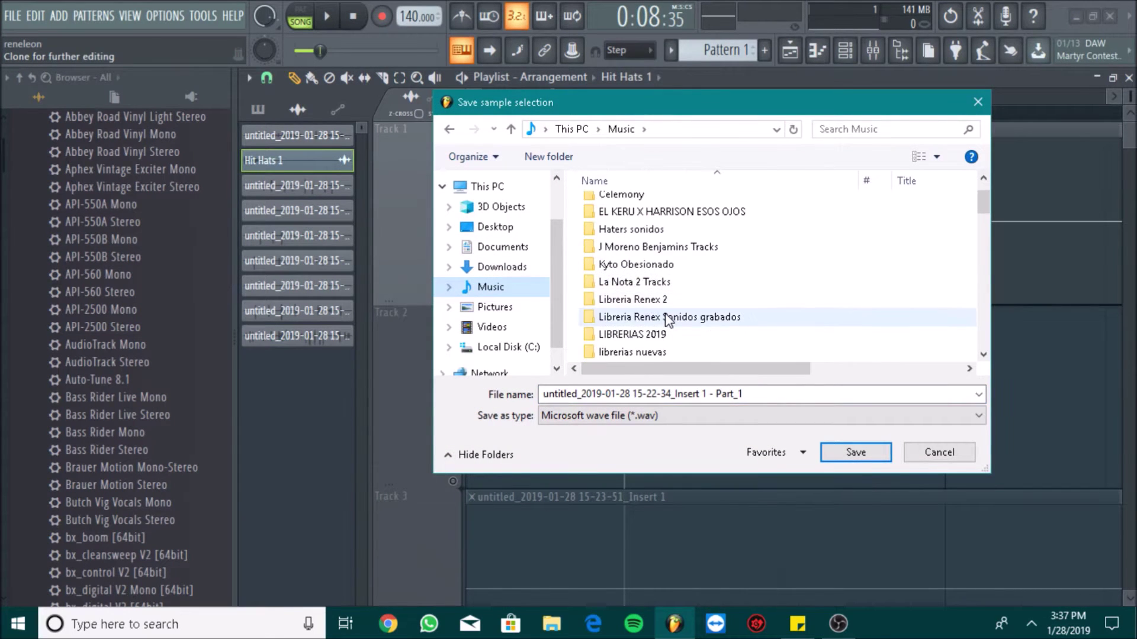
{"action": "double_click", "coordinate": [651, 328]}
{"action": "key", "text": "ctrl+a"}
{"action": "type", "text": "Hit Hats "}
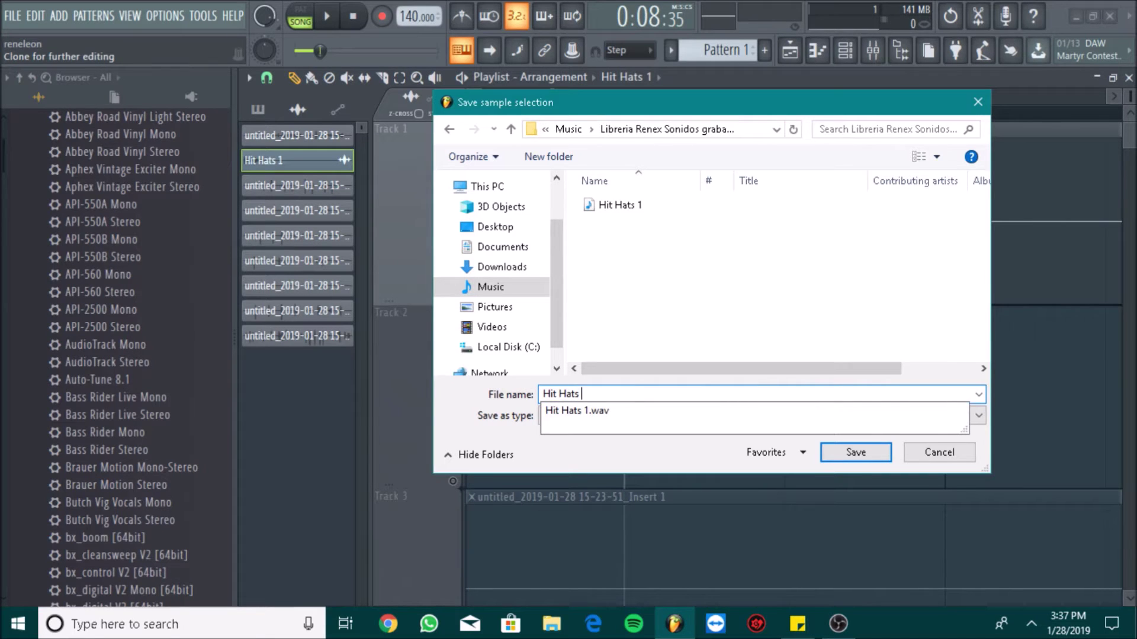
{"action": "type", "text": "2"}
{"action": "key", "text": "Return"}
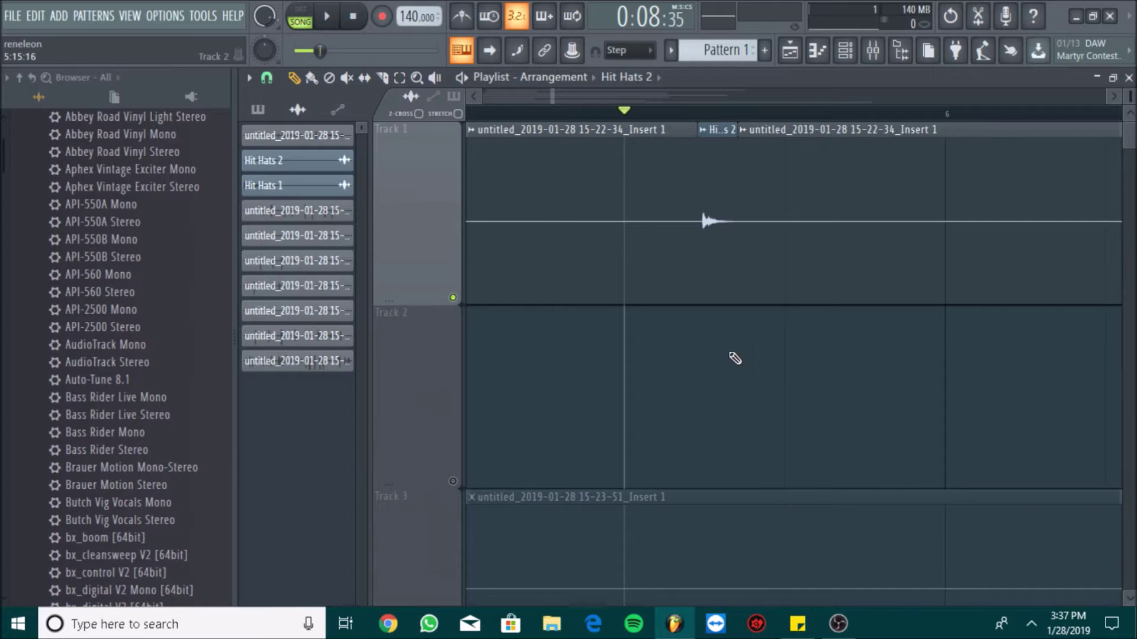
Step: Open the Hit Hats 2 clip's sample settings and raise the sample start offset to trim the silence before the hit
{"action": "double_click", "coordinate": [719, 242]}
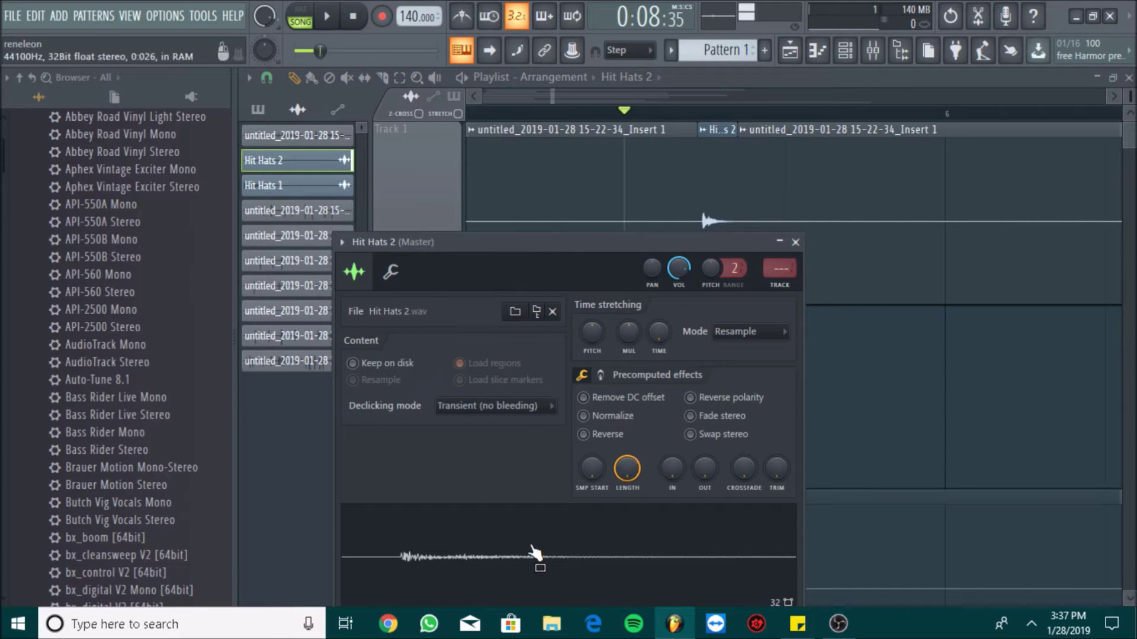
{"action": "left_click_drag", "start_coordinate": [592, 468], "coordinate": [592, 457]}
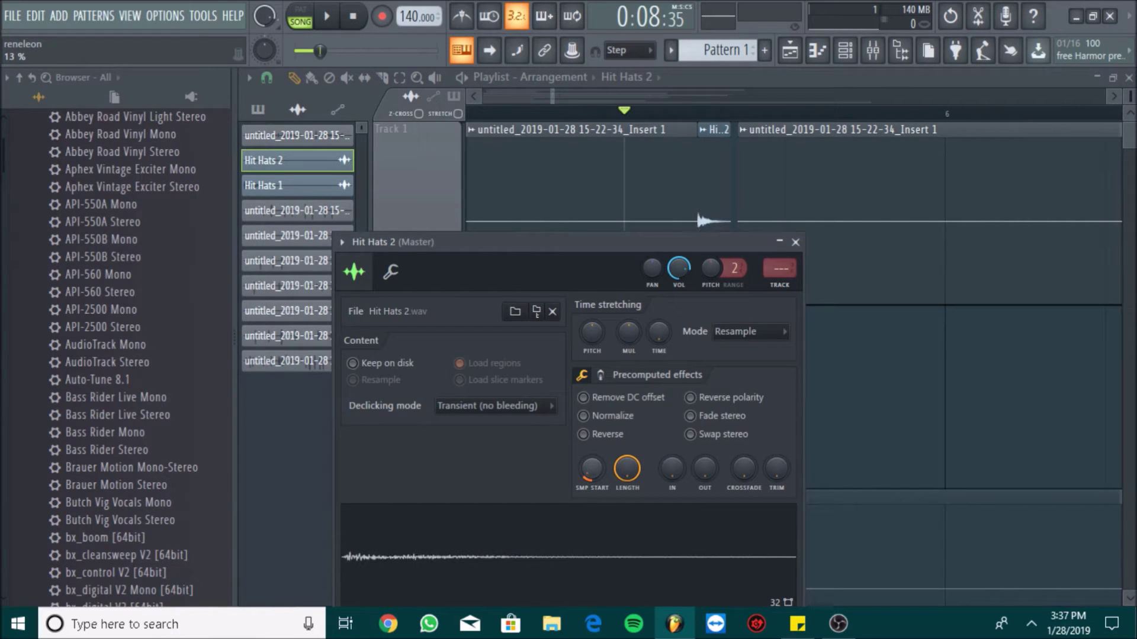
{"action": "left_click_drag", "start_coordinate": [605, 486], "coordinate": [605, 483]}
{"action": "left_click_drag", "start_coordinate": [590, 469], "coordinate": [591, 470]}
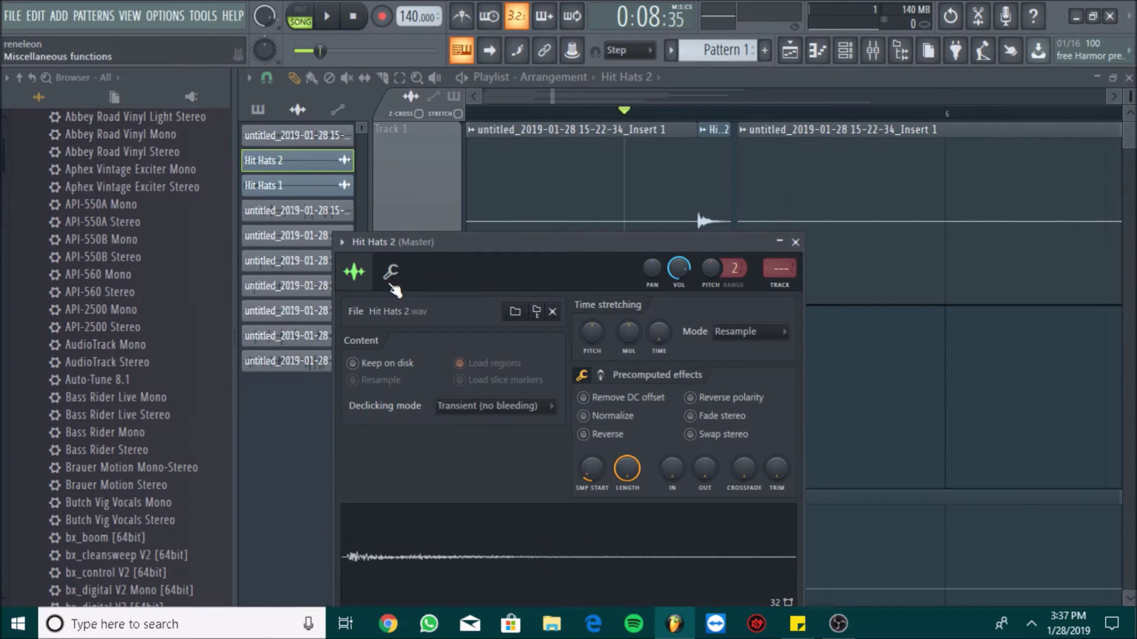
Step: Audition Hit Hats 2 at its root note in the miscellaneous functions and try adjusting its levels volume
{"action": "left_click", "coordinate": [390, 273]}
{"action": "left_click", "coordinate": [570, 593]}
{"action": "left_click", "coordinate": [574, 599]}
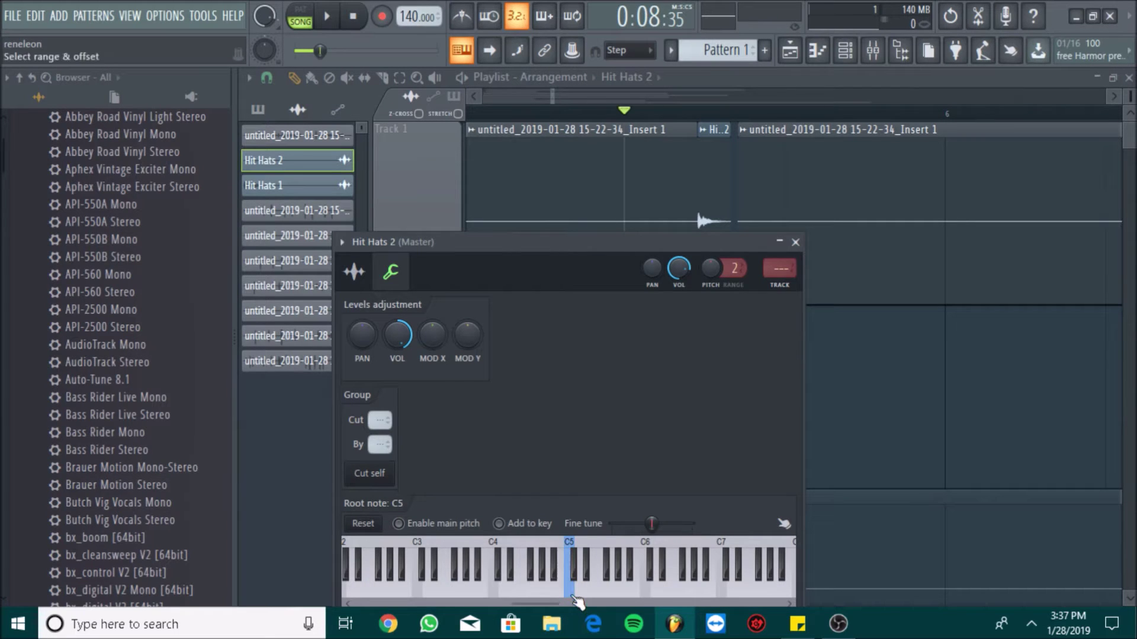
{"action": "left_click_drag", "start_coordinate": [397, 335], "coordinate": [397, 350]}
{"action": "right_click", "coordinate": [403, 336]}
{"action": "left_click", "coordinate": [434, 348]}
Step: View Hit Hats 2 in the piano roll and return to the playlist
{"action": "left_click", "coordinate": [342, 242]}
{"action": "left_click", "coordinate": [343, 265]}
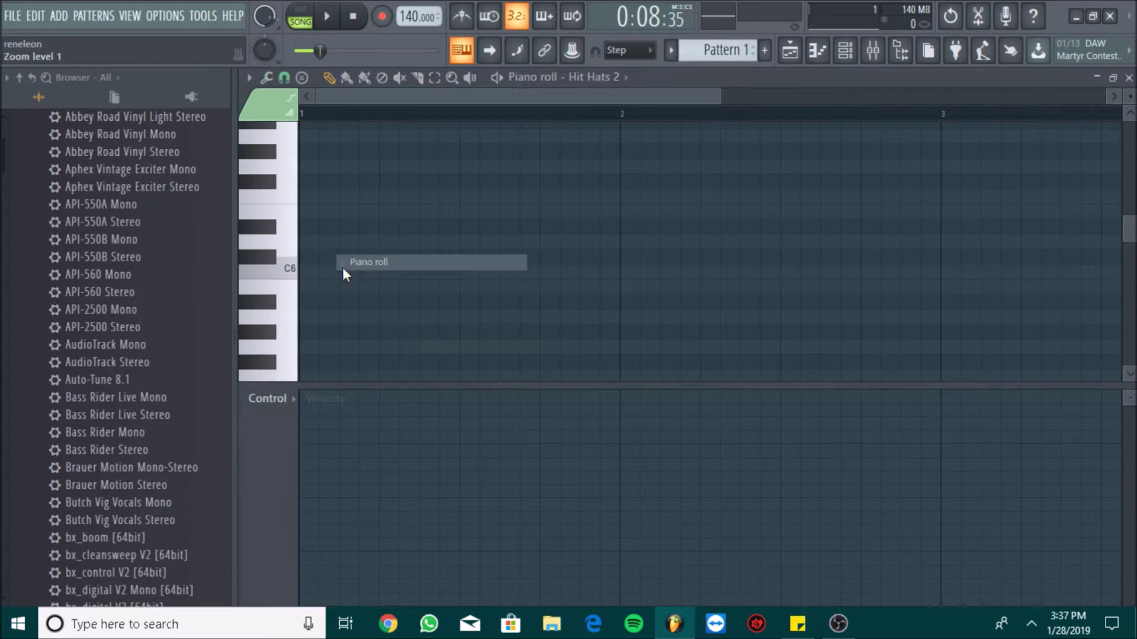
{"action": "left_click", "coordinate": [785, 56]}
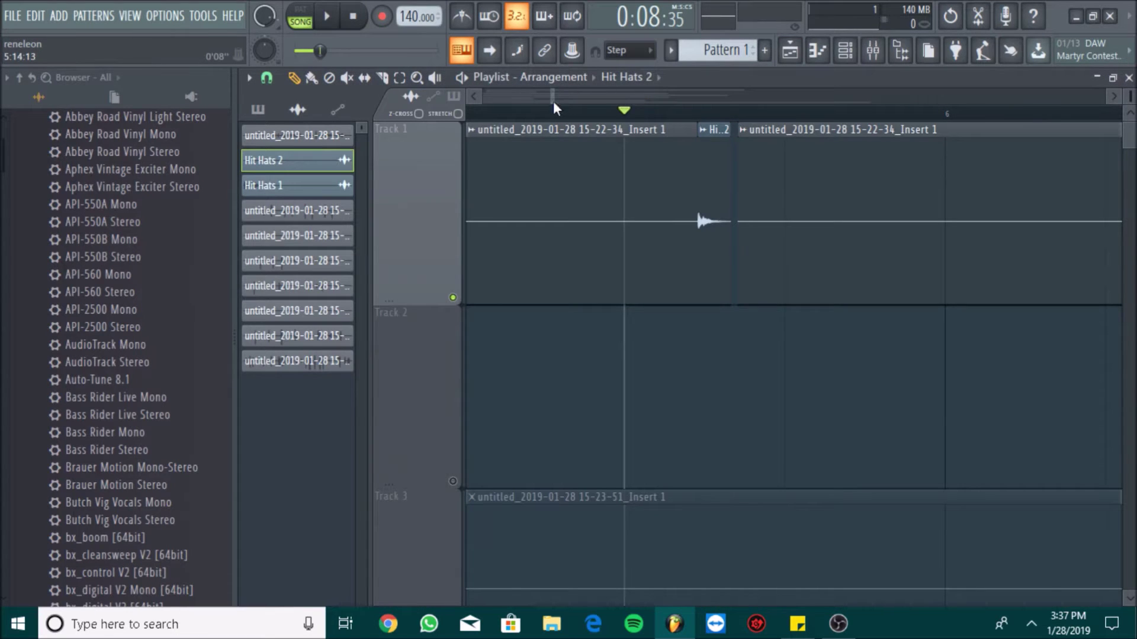
Step: Solo Track 2 and play its recorded clip from near the beginning
{"action": "left_click_drag", "start_coordinate": [554, 100], "coordinate": [528, 102]}
{"action": "scroll", "coordinate": [442, 362], "scroll_direction": "down", "scroll_amount": 2}
{"action": "scroll", "coordinate": [445, 367], "scroll_direction": "up", "scroll_amount": 1}
{"action": "left_click", "coordinate": [455, 485]}
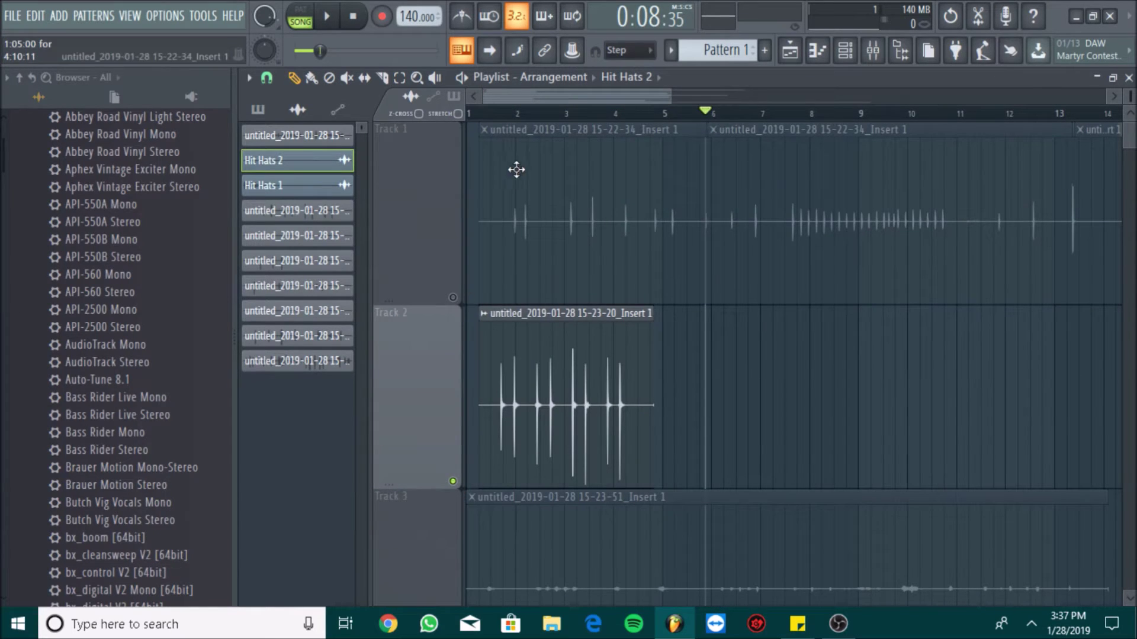
{"action": "left_click", "coordinate": [490, 112]}
{"action": "key", "text": "space"}
{"action": "left_click_drag", "start_coordinate": [670, 96], "coordinate": [557, 96]}
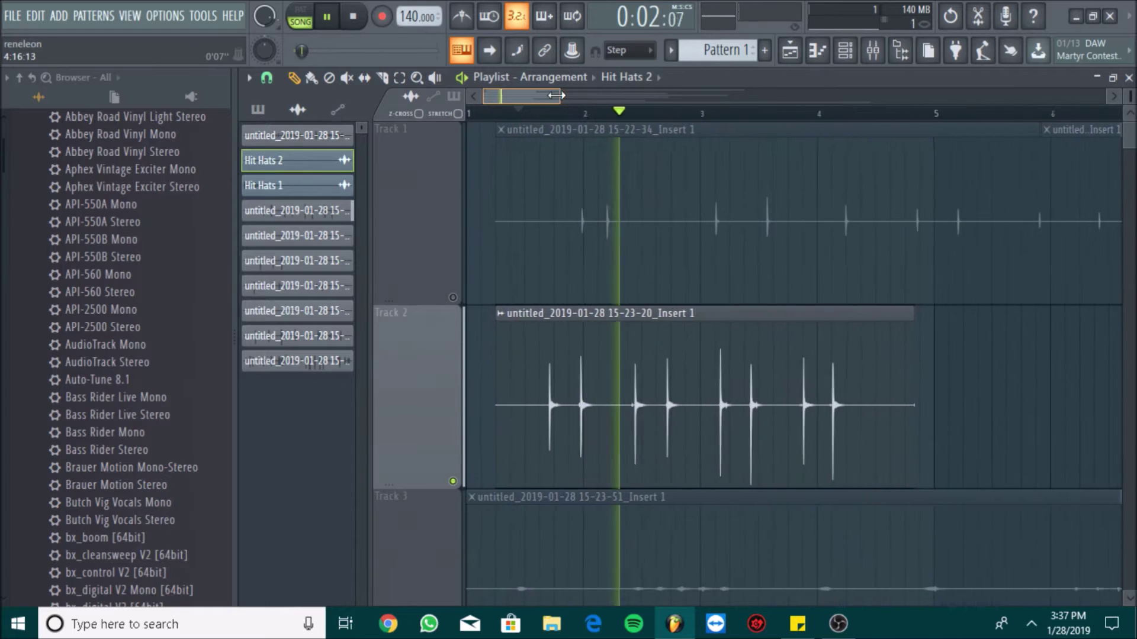
Step: Replay Track 2's clip from the start and from just after bar 3 to choose a hit to extract
{"action": "left_click", "coordinate": [383, 78]}
{"action": "key", "text": "space"}
{"action": "key", "text": "space"}
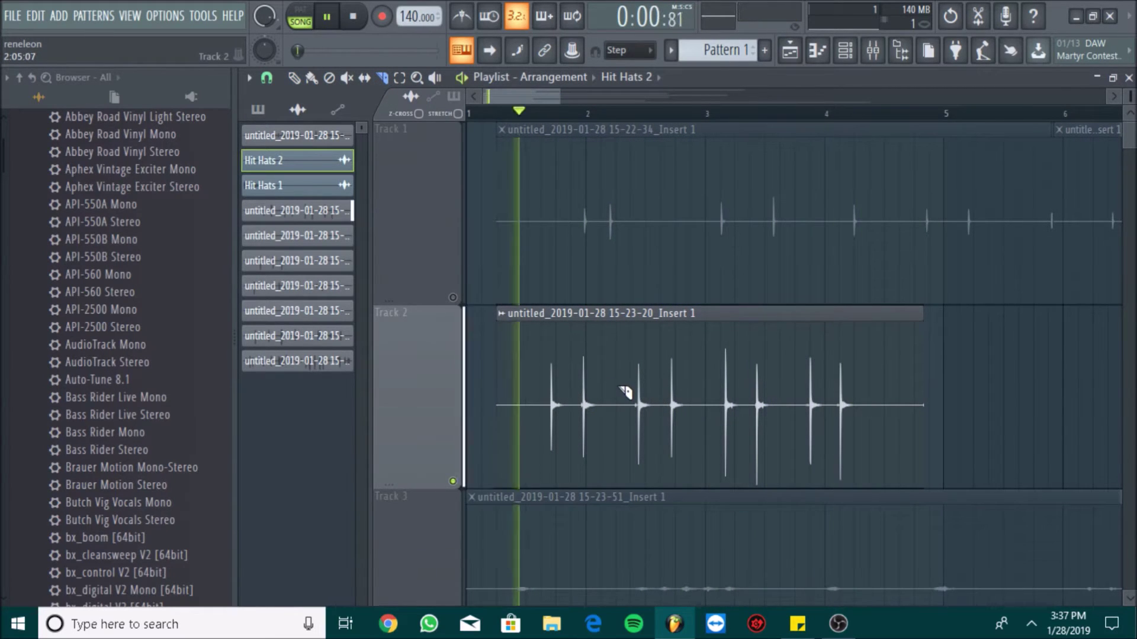
{"action": "key", "text": "space"}
{"action": "key", "text": "space"}
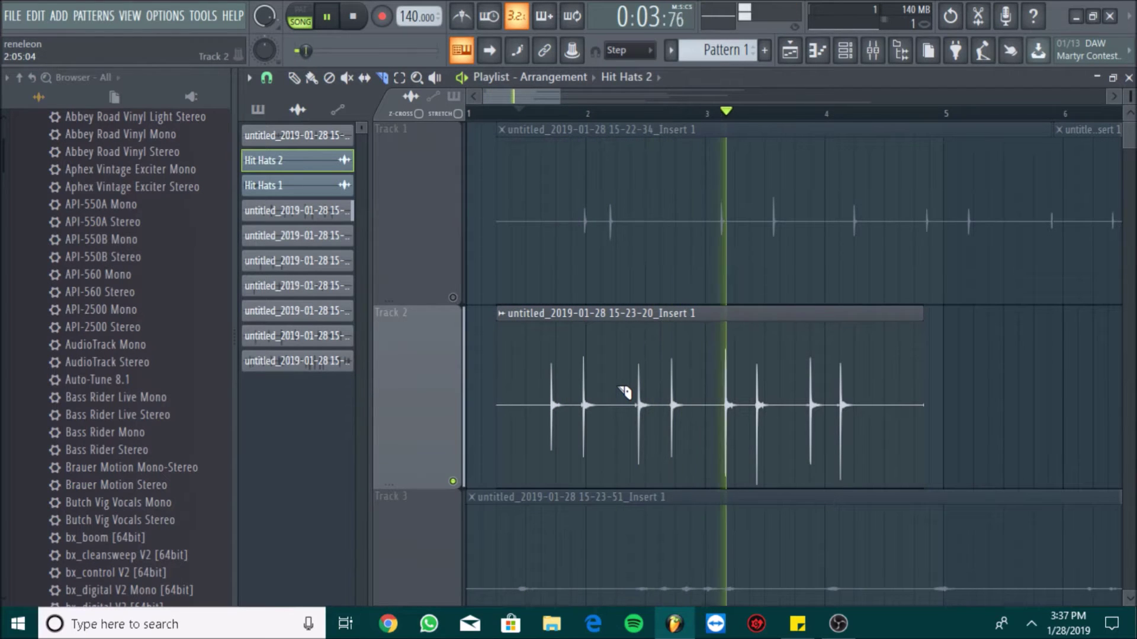
{"action": "key", "text": "space"}
{"action": "key", "text": "space"}
{"action": "key", "text": "space"}
{"action": "left_click", "coordinate": [722, 115]}
{"action": "key", "text": "space"}
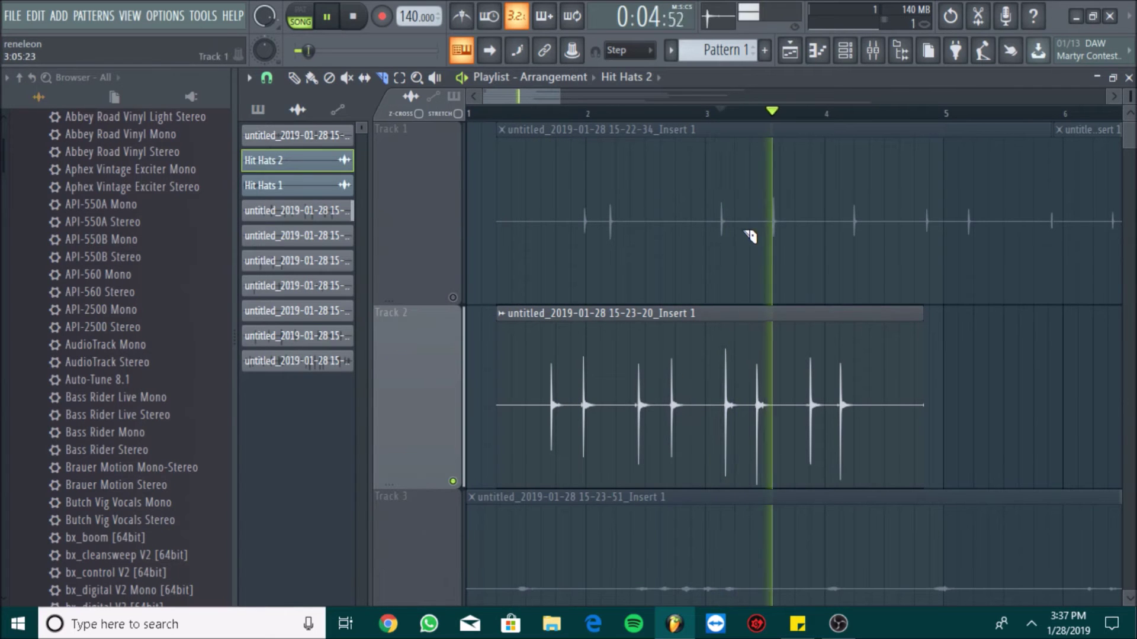
{"action": "key", "text": "space"}
Step: Slice Track 2's clip just before the first hit after bar 3 and again after its tail
{"action": "mouse_move", "coordinate": [555, 100]}
{"action": "left_mouse_down"}
{"action": "mouse_move", "coordinate": [491, 100]}
{"action": "mouse_move", "coordinate": [525, 113]}
{"action": "left_mouse_up"}
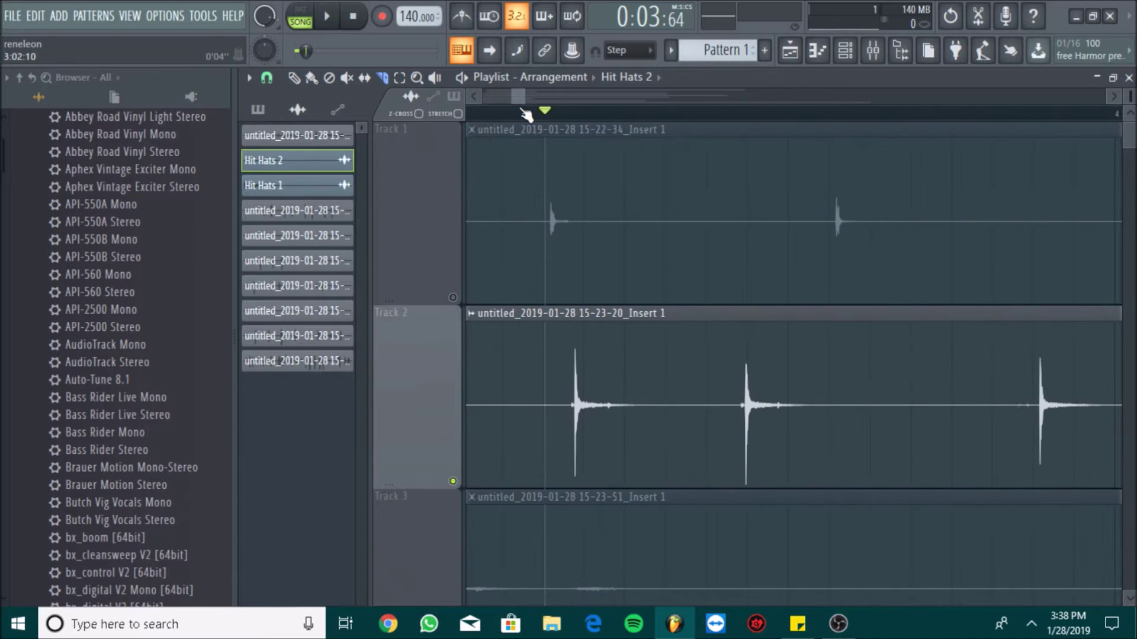
{"action": "left_click_drag", "start_coordinate": [523, 97], "coordinate": [513, 97]}
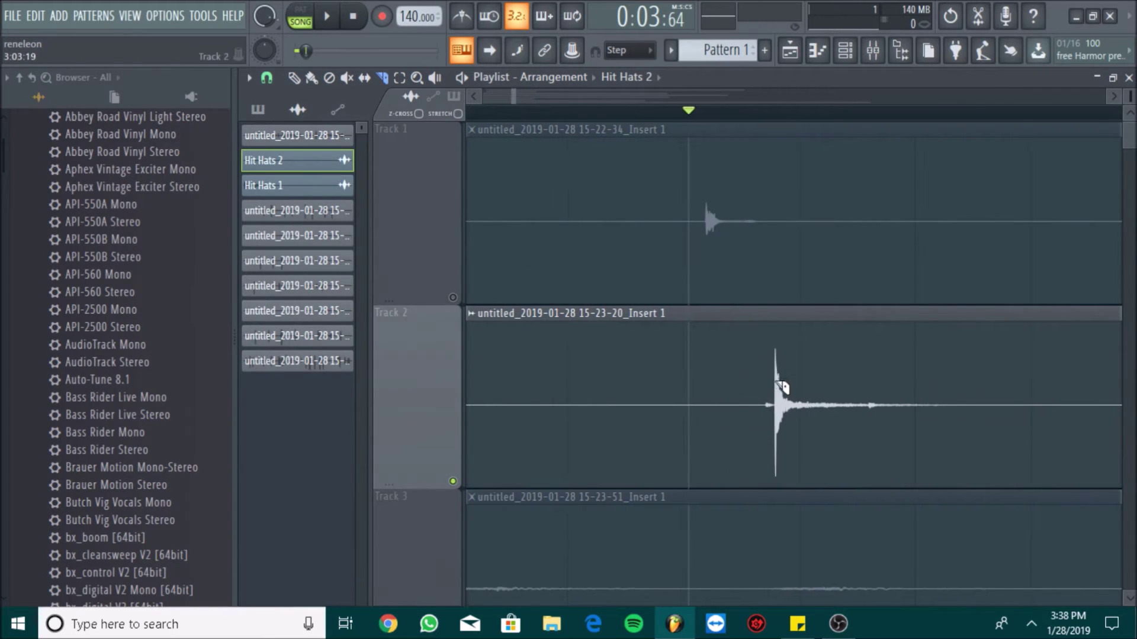
{"action": "left_click_drag", "start_coordinate": [762, 437], "coordinate": [759, 456]}
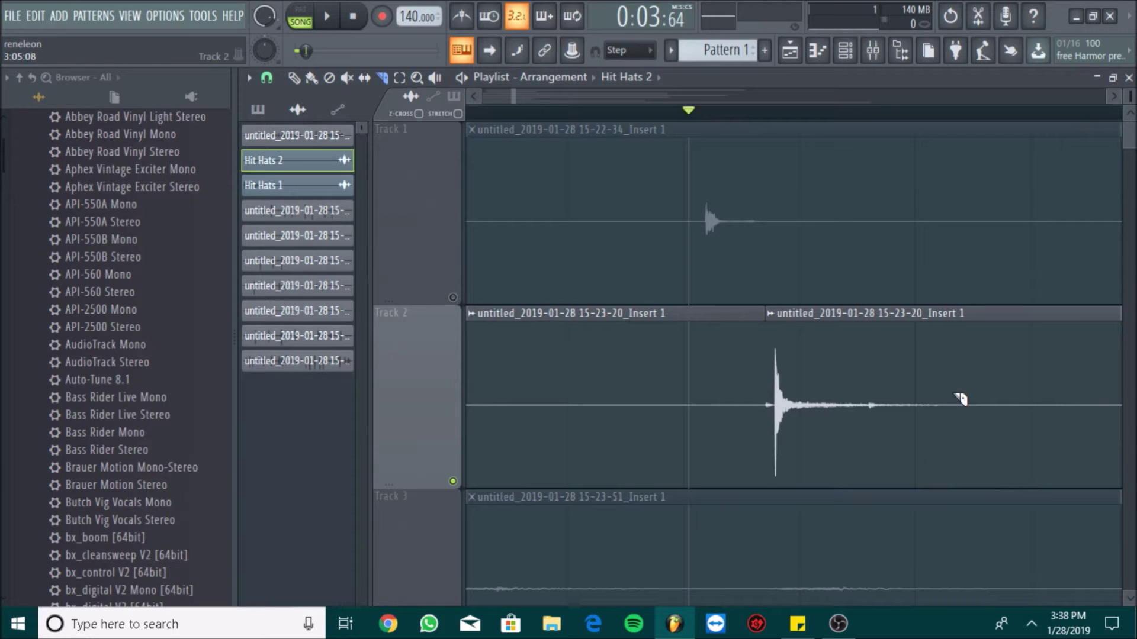
{"action": "left_click_drag", "start_coordinate": [962, 382], "coordinate": [954, 444]}
Step: Make the sliced Track 2 hit unique as a sample and save it as Snare De hierro in Libreria Renex Sonidos grabados
{"action": "left_click", "coordinate": [769, 313]}
{"action": "left_click", "coordinate": [924, 348]}
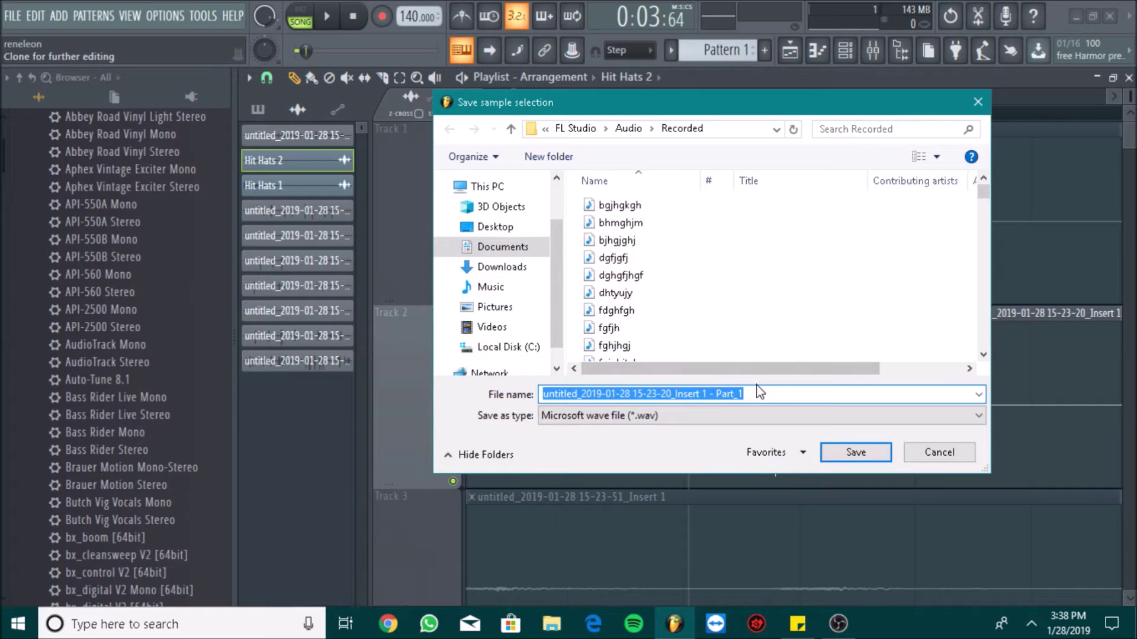
{"action": "left_click", "coordinate": [503, 296]}
{"action": "scroll", "coordinate": [713, 312], "scroll_direction": "down", "scroll_amount": 1}
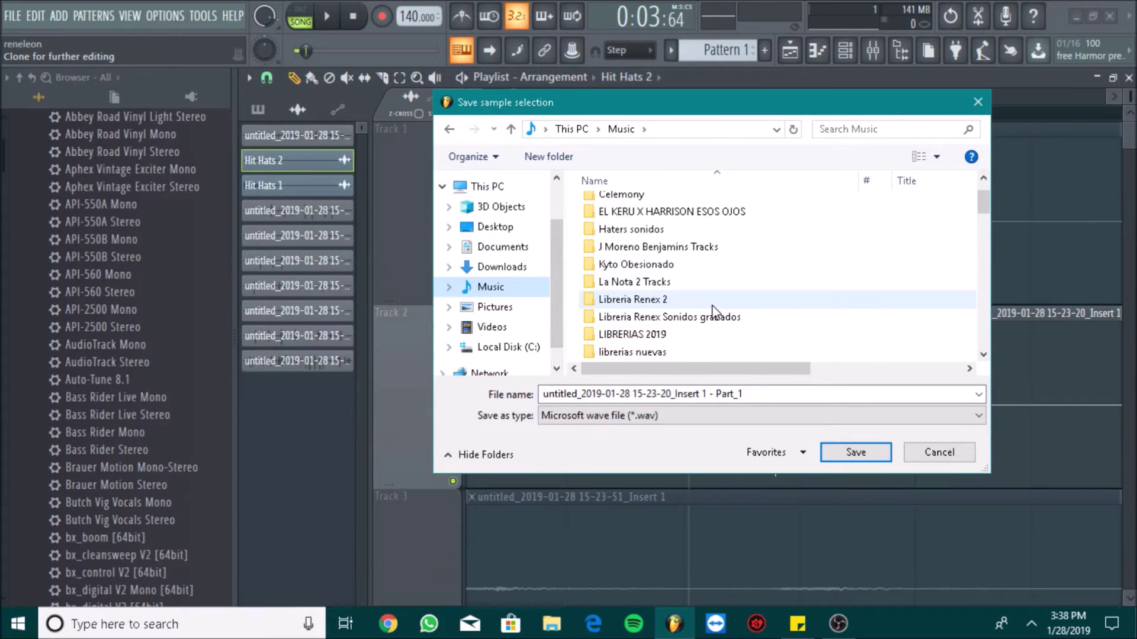
{"action": "scroll", "coordinate": [713, 312], "scroll_direction": "down", "scroll_amount": 1}
{"action": "double_click", "coordinate": [681, 258]}
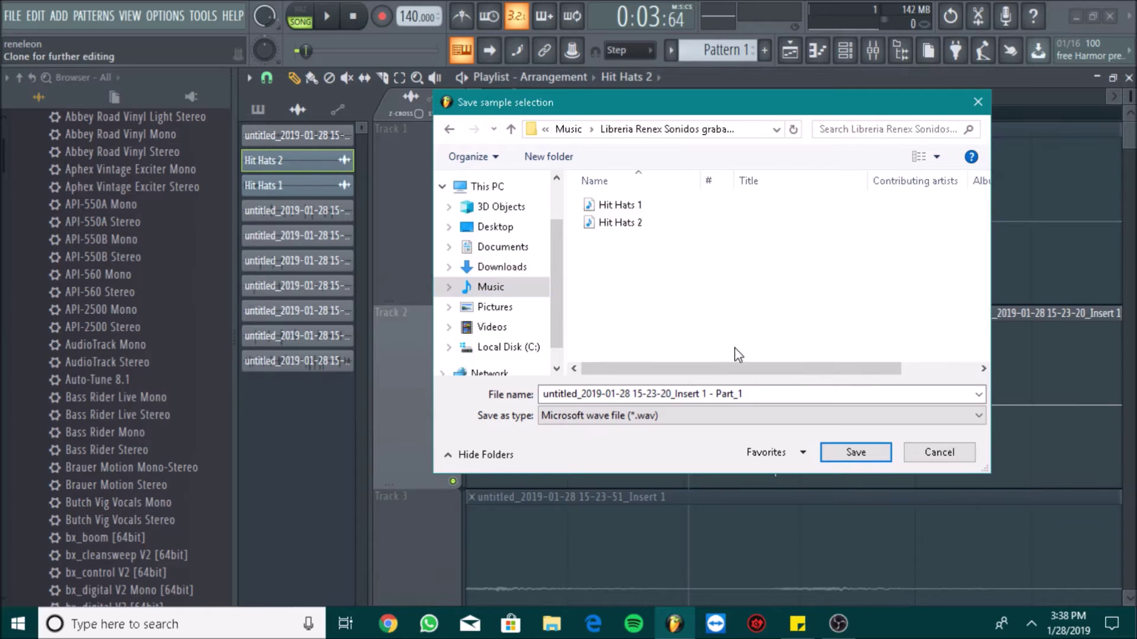
{"action": "left_click", "coordinate": [768, 390]}
{"action": "key", "text": "BackSpace"}
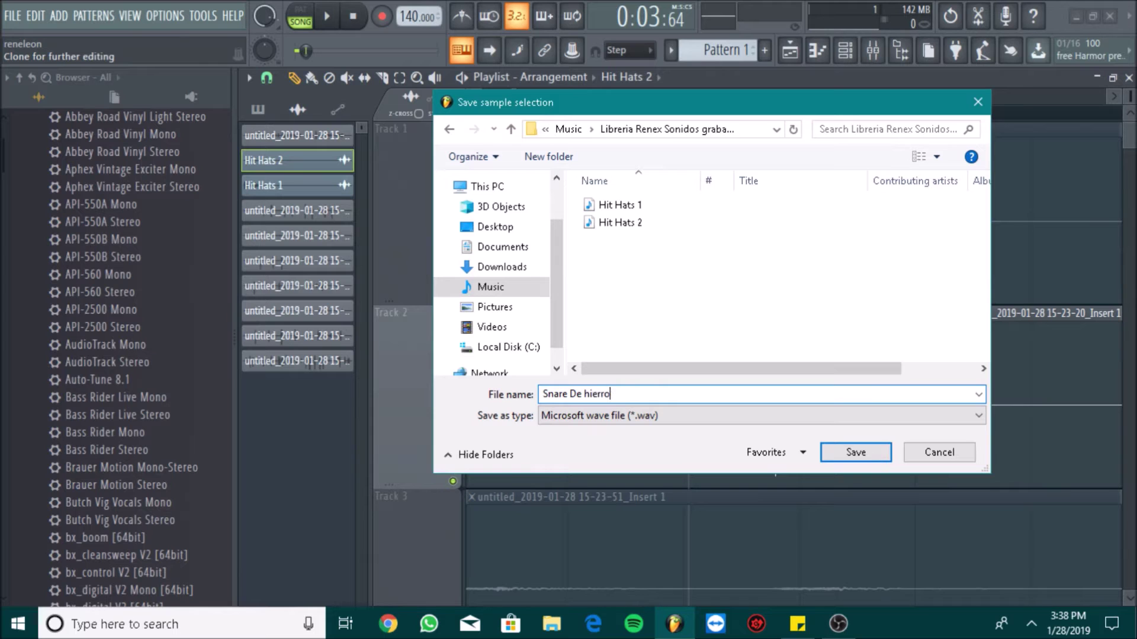
{"action": "key", "text": "Return"}
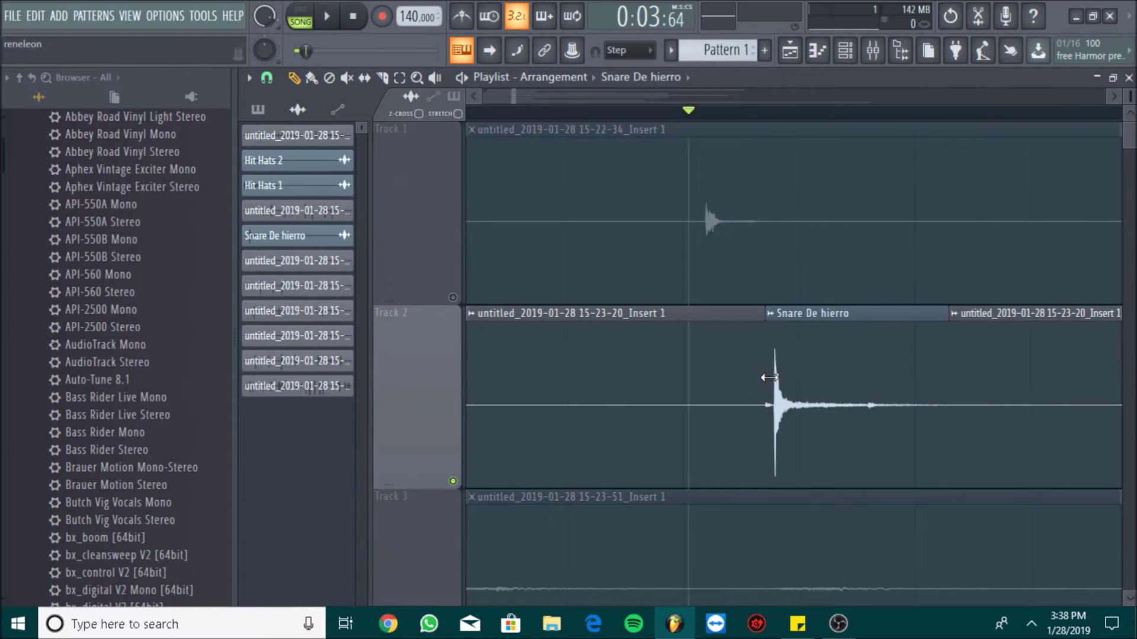
Step: Slice Track 2's clip around the next hit following the Snare De hierro clip
{"action": "mouse_move", "coordinate": [517, 99]}
{"action": "left_mouse_down"}
{"action": "mouse_move", "coordinate": [531, 100]}
{"action": "mouse_move", "coordinate": [520, 99]}
{"action": "left_mouse_up"}
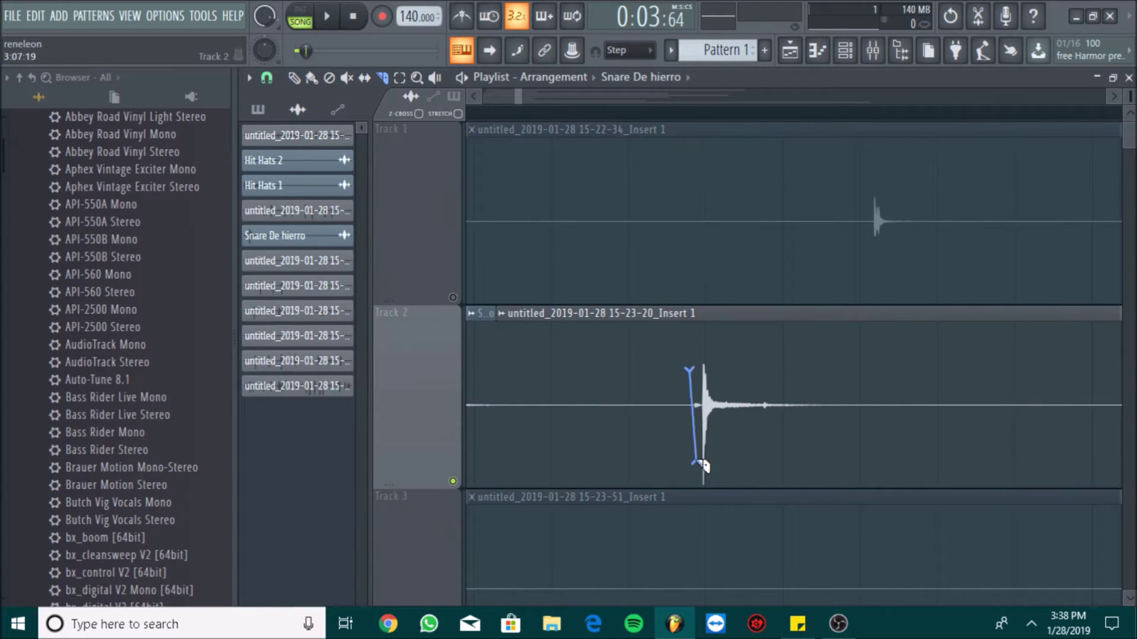
{"action": "left_click_drag", "start_coordinate": [703, 466], "coordinate": [704, 466]}
{"action": "left_click_drag", "start_coordinate": [845, 436], "coordinate": [845, 436]}
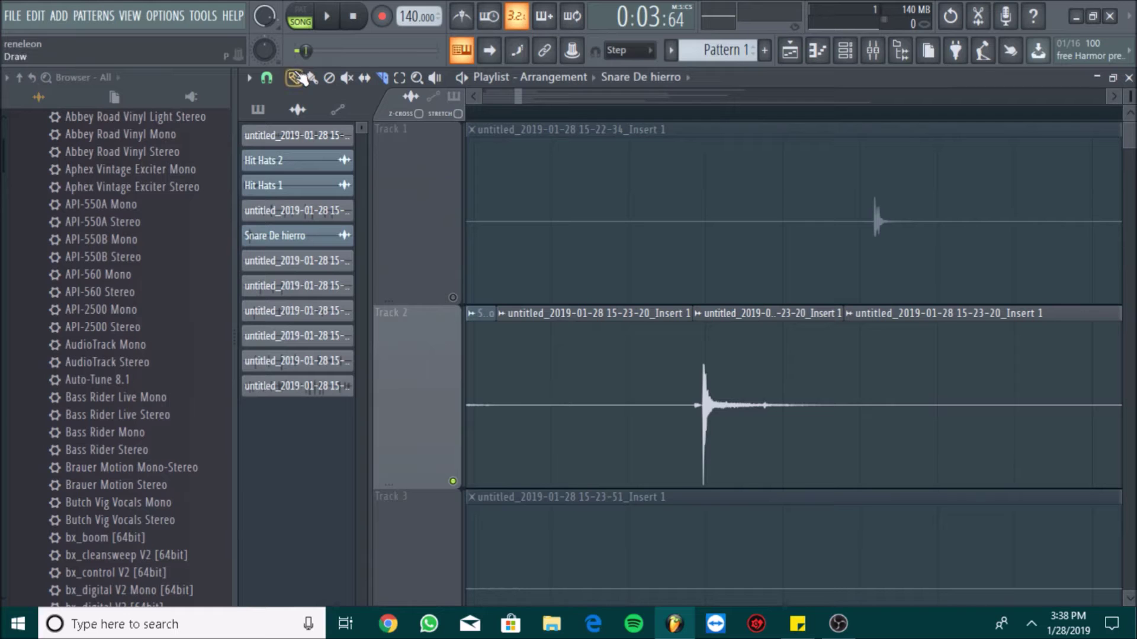
Step: Make the new Track 2 slice unique as a sample and save it as Snare De Hierro 2 in Libreria Renex Sonidos grabados
{"action": "left_click", "coordinate": [699, 315]}
{"action": "left_click", "coordinate": [897, 347]}
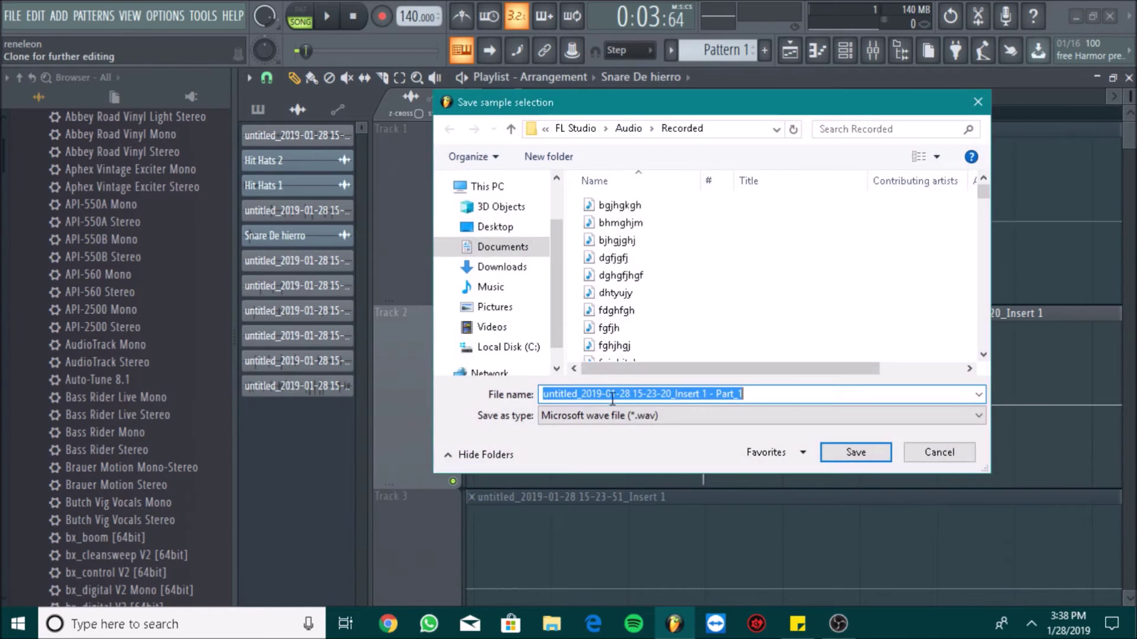
{"action": "left_click", "coordinate": [490, 286]}
{"action": "scroll", "coordinate": [680, 273], "scroll_direction": "down", "scroll_amount": 2}
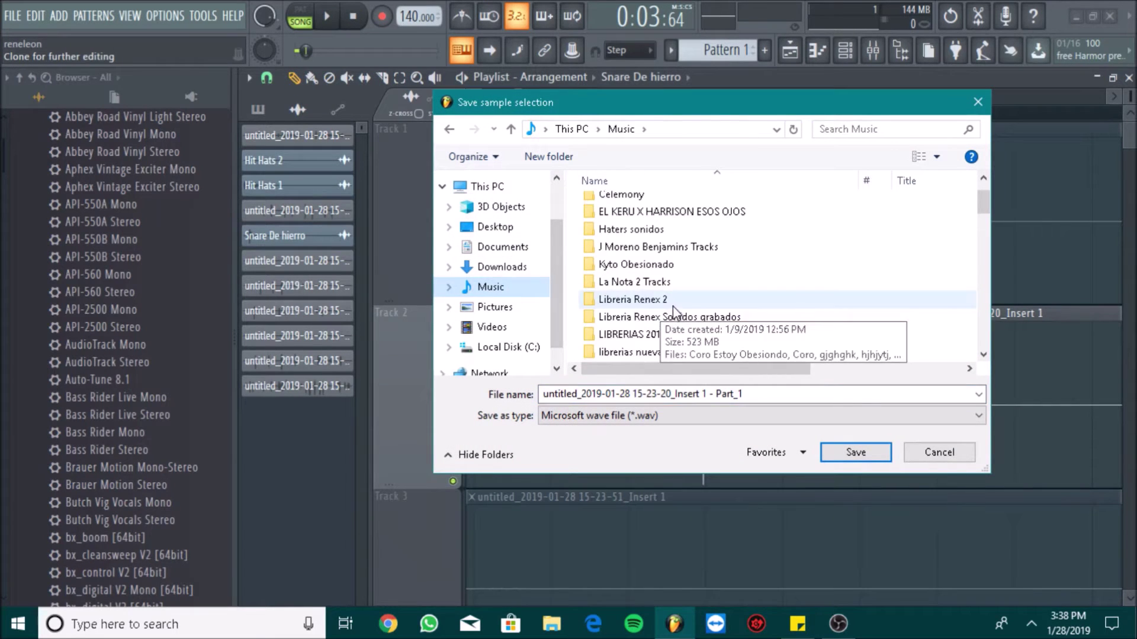
{"action": "left_click", "coordinate": [679, 271]}
{"action": "double_click", "coordinate": [680, 271]}
{"action": "triple_click", "coordinate": [757, 393]}
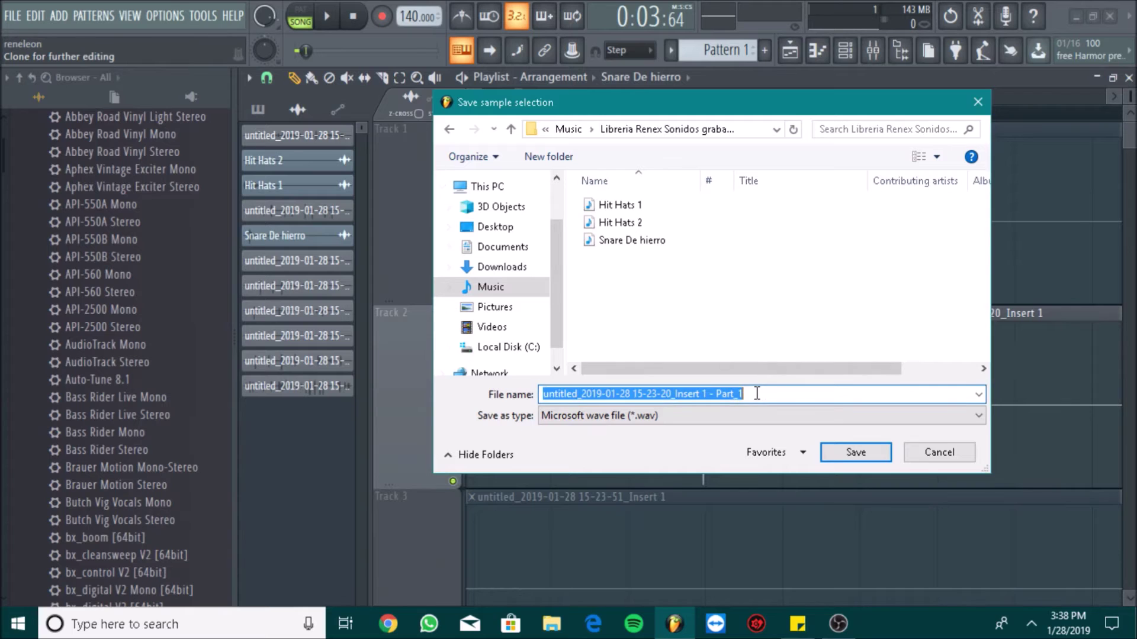
{"action": "type", "text": "Snare De Hu"}
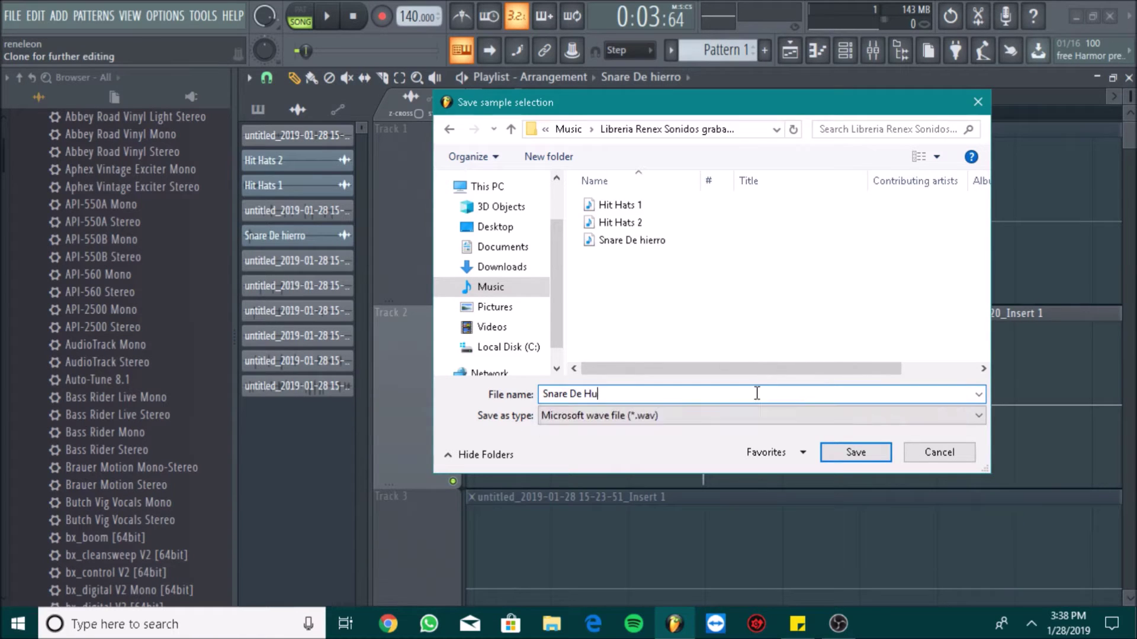
{"action": "key", "text": "BackSpace"}
{"action": "key", "text": "BackSpace"}
{"action": "type", "text": "erro 2"}
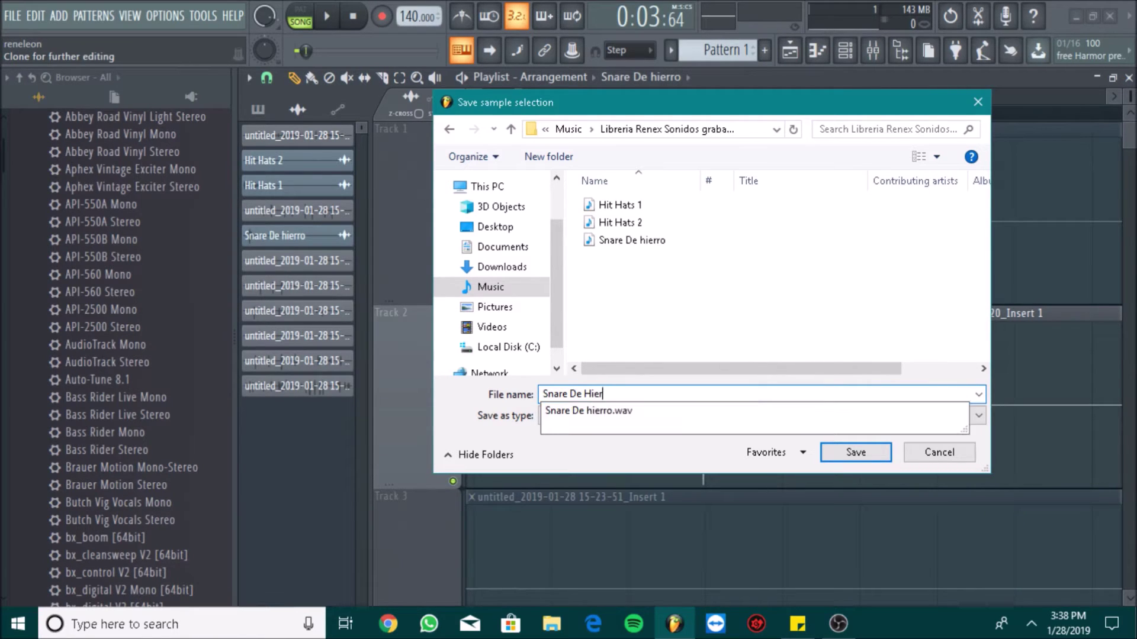
{"action": "key", "text": "Return"}
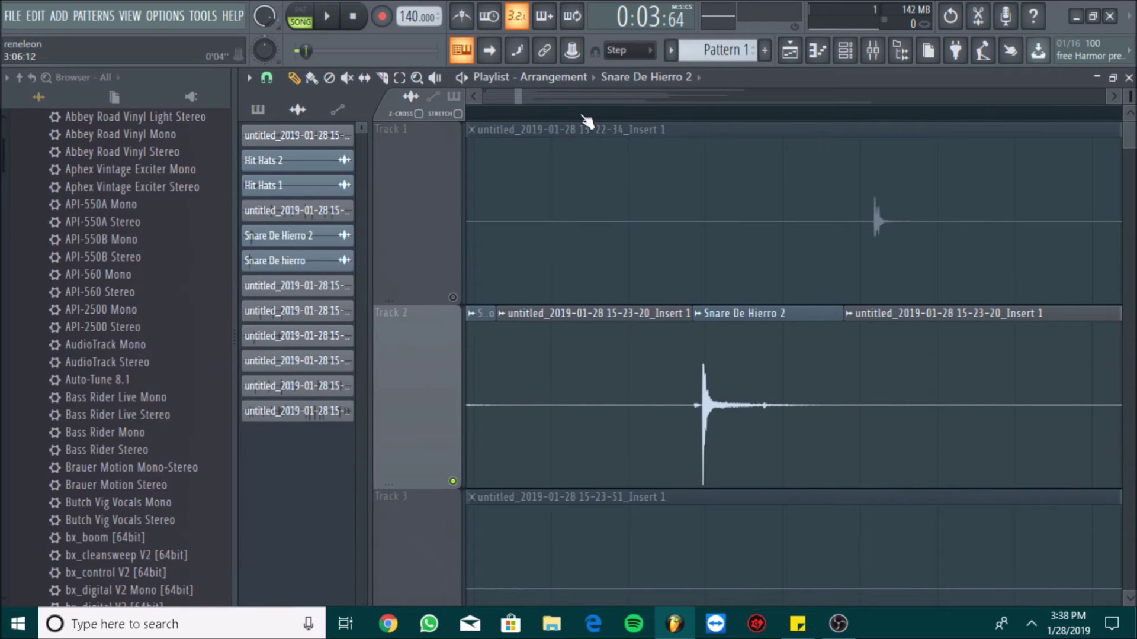
Step: Solo Track 3, play its clip from bar 1, and open the clip's channel settings
{"action": "left_click_drag", "start_coordinate": [519, 106], "coordinate": [701, 113]}
{"action": "scroll", "coordinate": [473, 402], "scroll_direction": "down", "scroll_amount": 2}
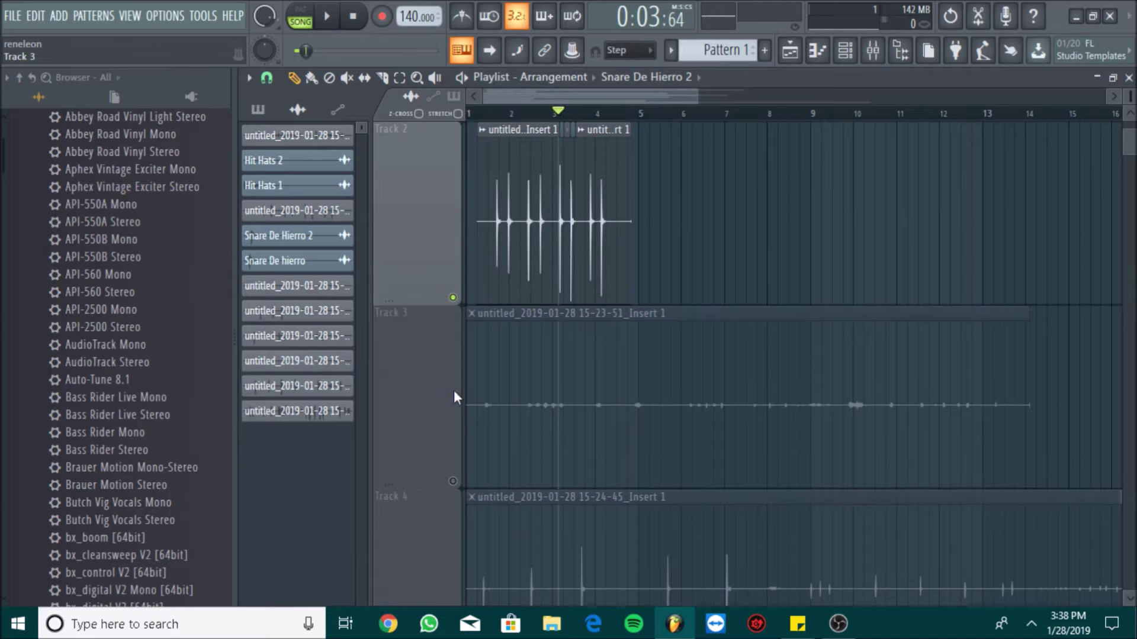
{"action": "right_click", "coordinate": [453, 481]}
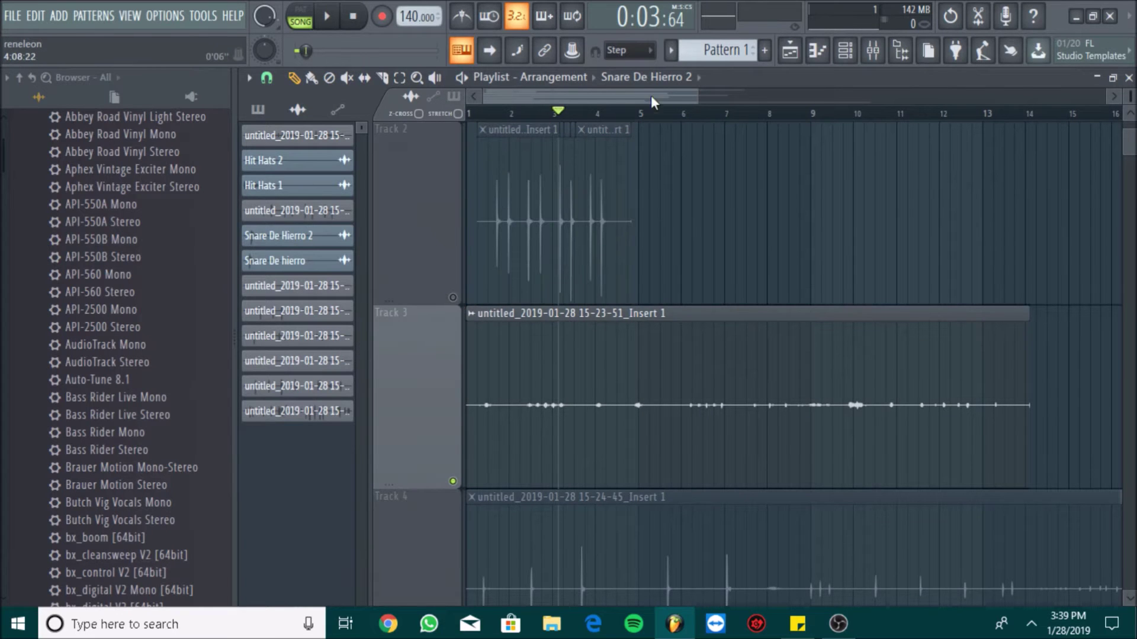
{"action": "left_click_drag", "start_coordinate": [696, 101], "coordinate": [538, 98]}
{"action": "key", "text": "space"}
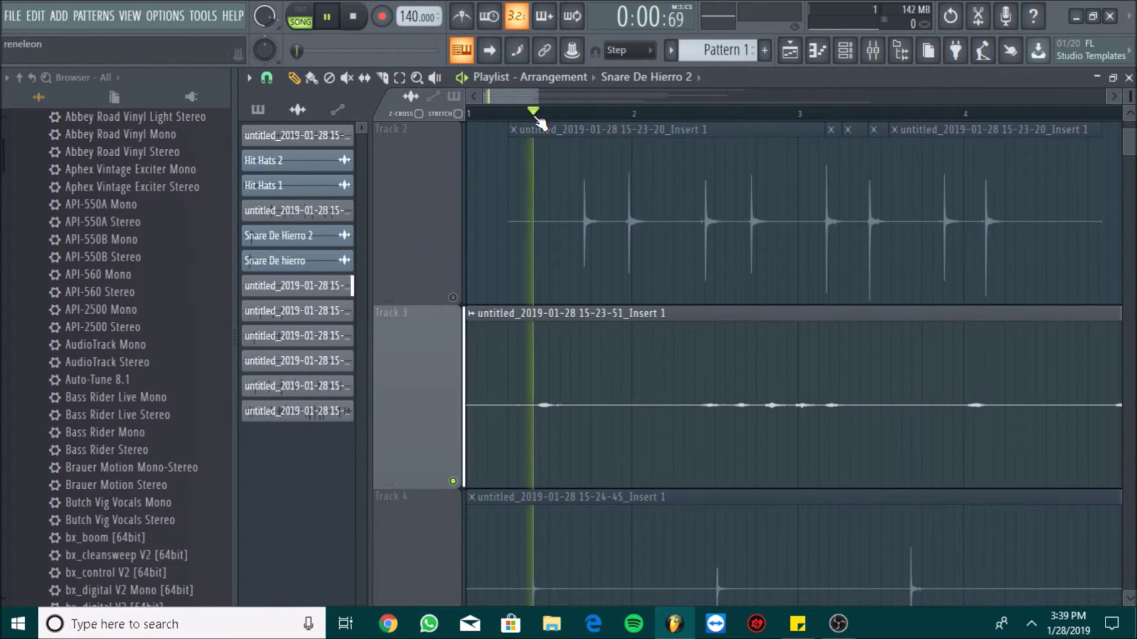
{"action": "double_click", "coordinate": [626, 356]}
{"action": "left_click", "coordinate": [412, 293]}
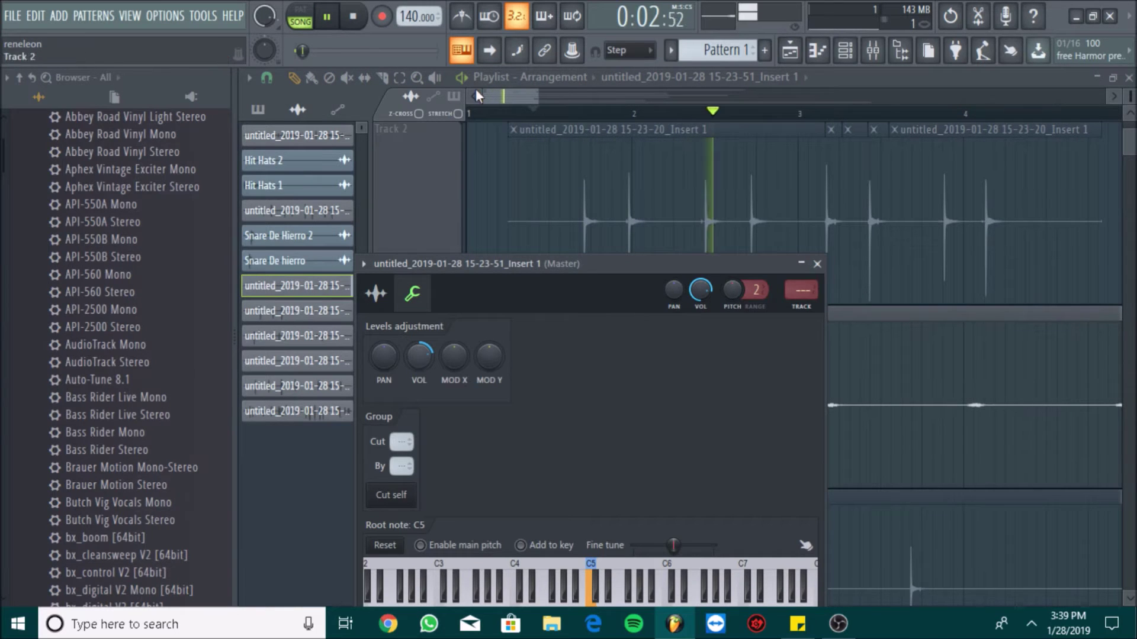
Step: Play Track 3's clip around bar 4 to choose a shake sound to extract
{"action": "left_click_drag", "start_coordinate": [524, 90], "coordinate": [563, 104]}
{"action": "left_click", "coordinate": [616, 119]}
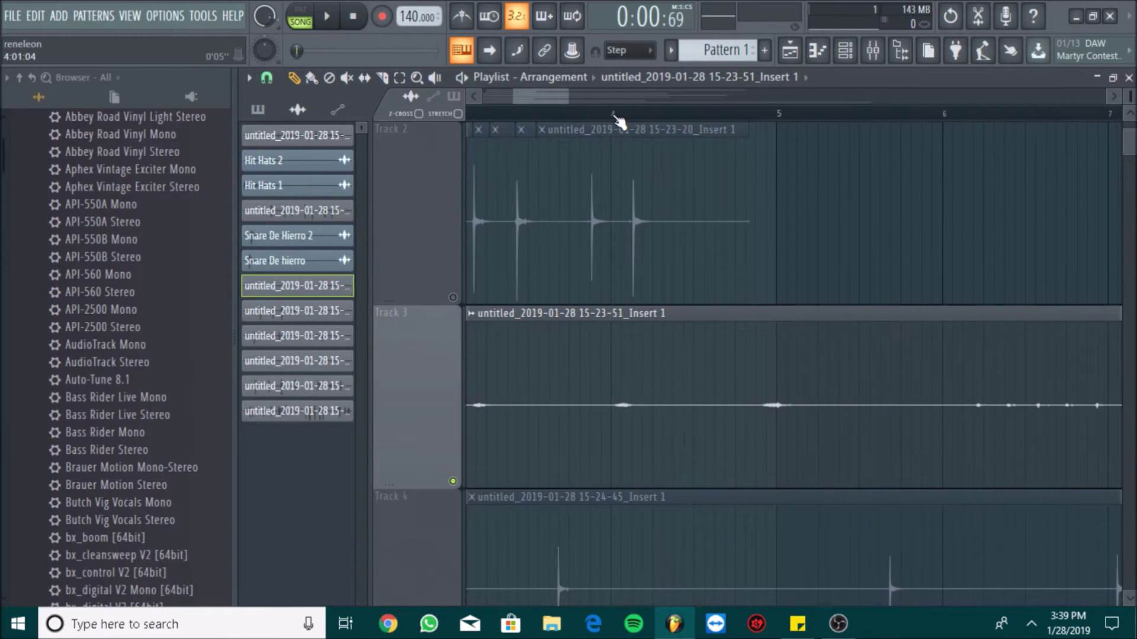
{"action": "left_click_drag", "start_coordinate": [534, 94], "coordinate": [524, 94]}
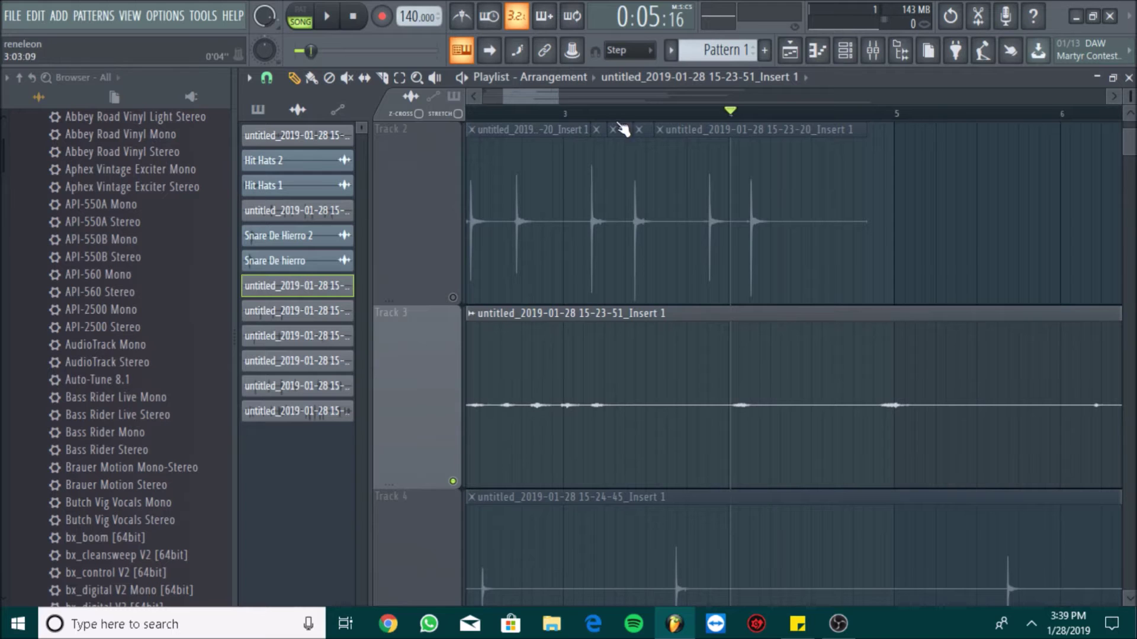
{"action": "key", "text": "space"}
{"action": "mouse_move", "coordinate": [530, 96]}
{"action": "left_mouse_down"}
{"action": "mouse_move", "coordinate": [509, 98]}
{"action": "mouse_move", "coordinate": [569, 108]}
{"action": "mouse_move", "coordinate": [537, 101]}
{"action": "left_mouse_up"}
{"action": "key", "text": "space"}
{"action": "key", "text": "space"}
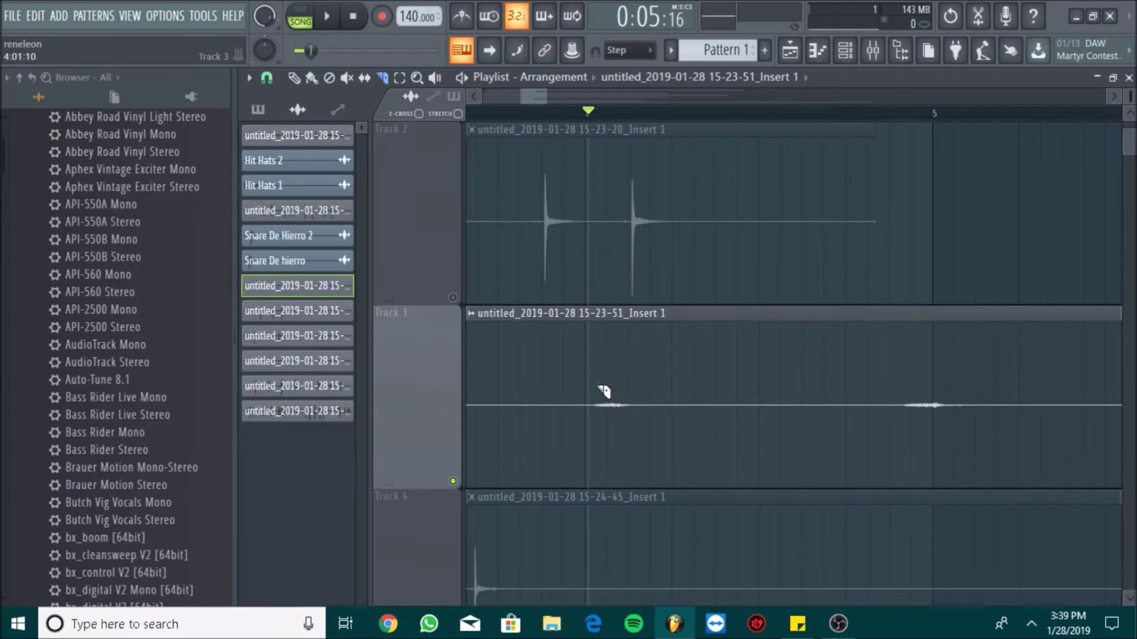
Step: Slice Track 3's clip around the shake sound just after bar 4 and trim the slice's start closer to the sound
{"action": "left_click_drag", "start_coordinate": [591, 454], "coordinate": [614, 434]}
{"action": "left_click_drag", "start_coordinate": [542, 95], "coordinate": [526, 95]}
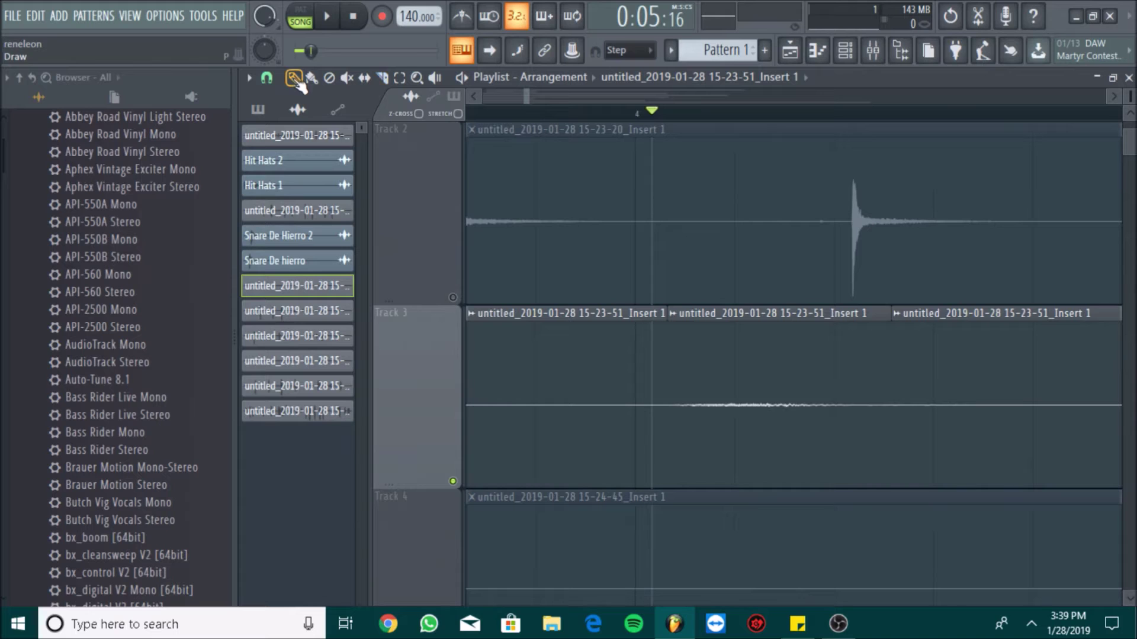
{"action": "mouse_move", "coordinate": [668, 330]}
{"action": "left_mouse_down"}
{"action": "mouse_move", "coordinate": [683, 331]}
{"action": "mouse_move", "coordinate": [669, 331]}
{"action": "left_mouse_up"}
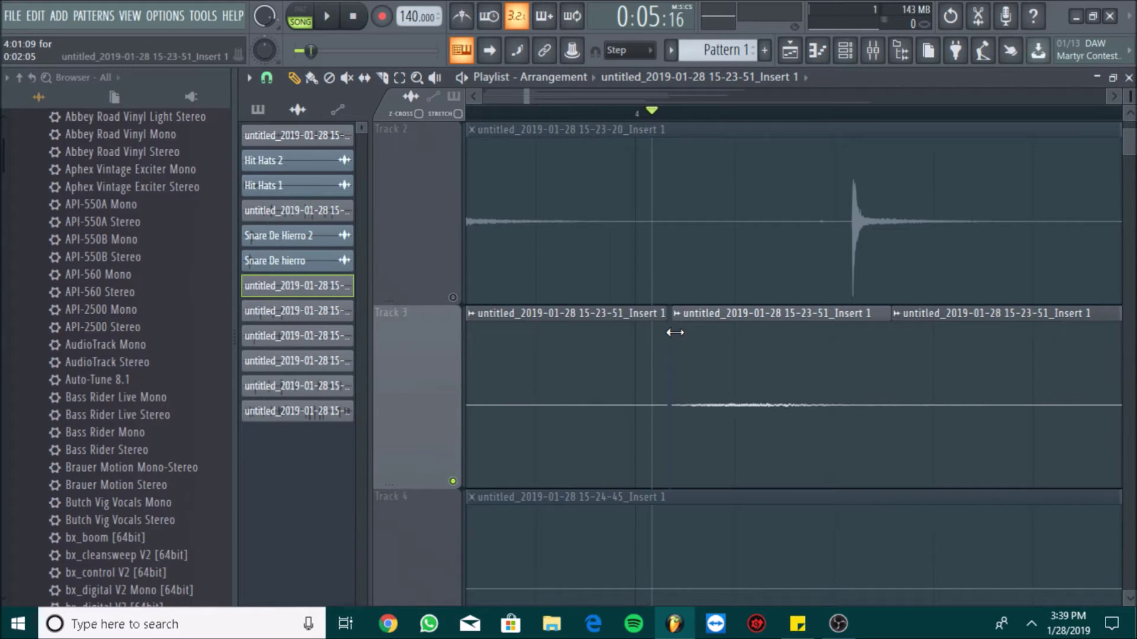
Step: Make the slice unique as a sample, save it as Shake 1 in Libreria Renex Sonidos grabados, and open it for preview
{"action": "left_click", "coordinate": [678, 319]}
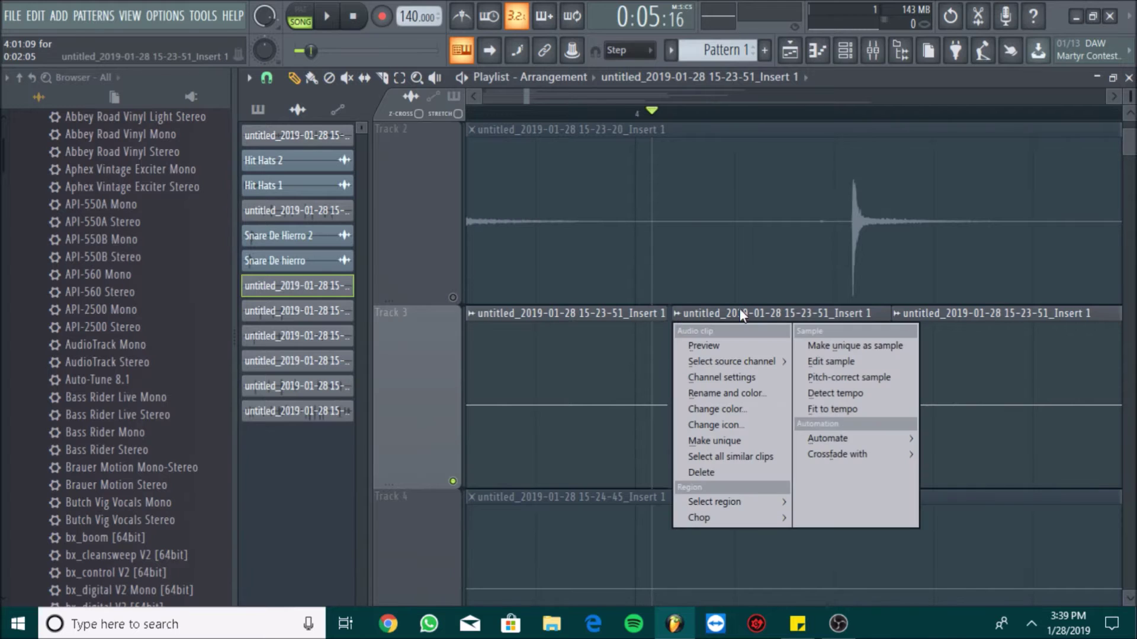
{"action": "left_click", "coordinate": [826, 343]}
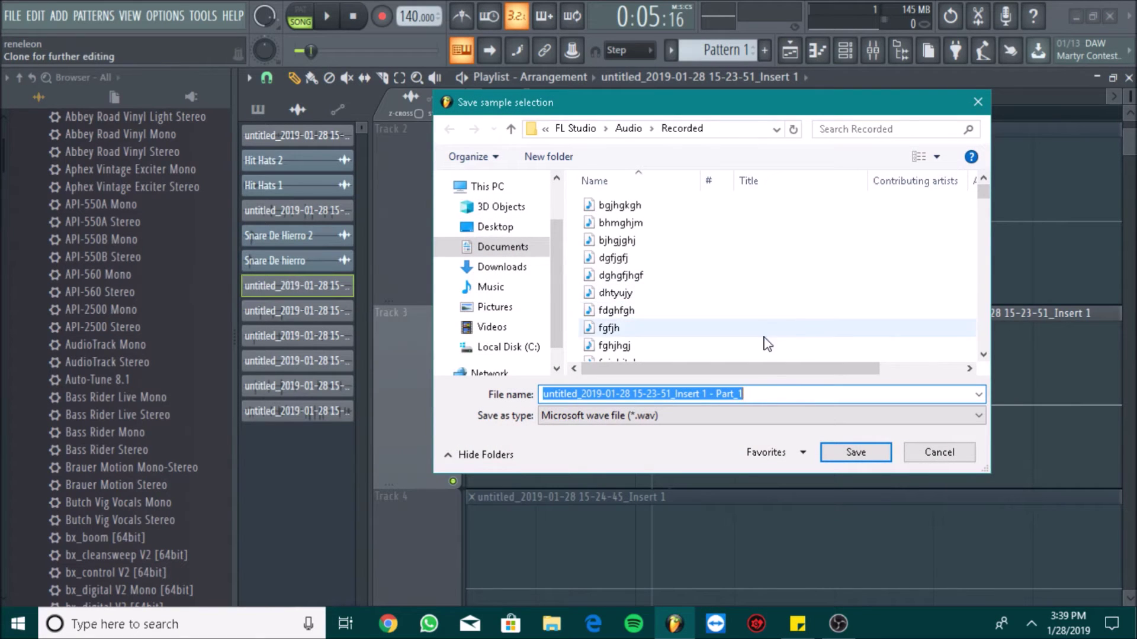
{"action": "left_click", "coordinate": [492, 288]}
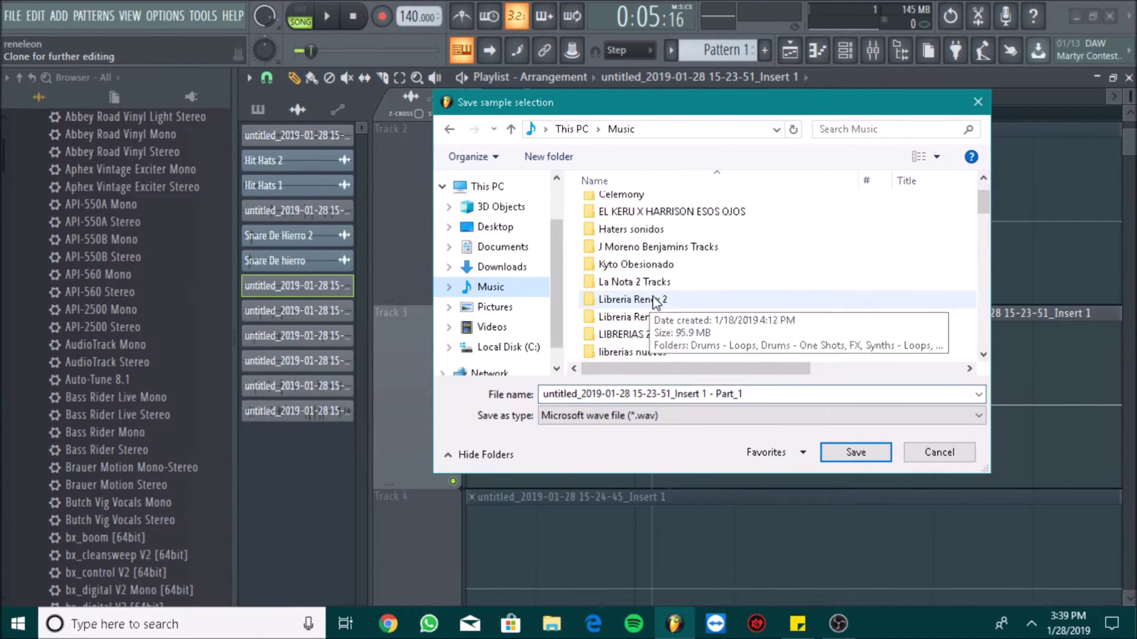
{"action": "left_click", "coordinate": [802, 394]}
{"action": "key", "text": "ctrl+a"}
{"action": "key", "text": "BackSpace"}
{"action": "type", "text": "Sha"}
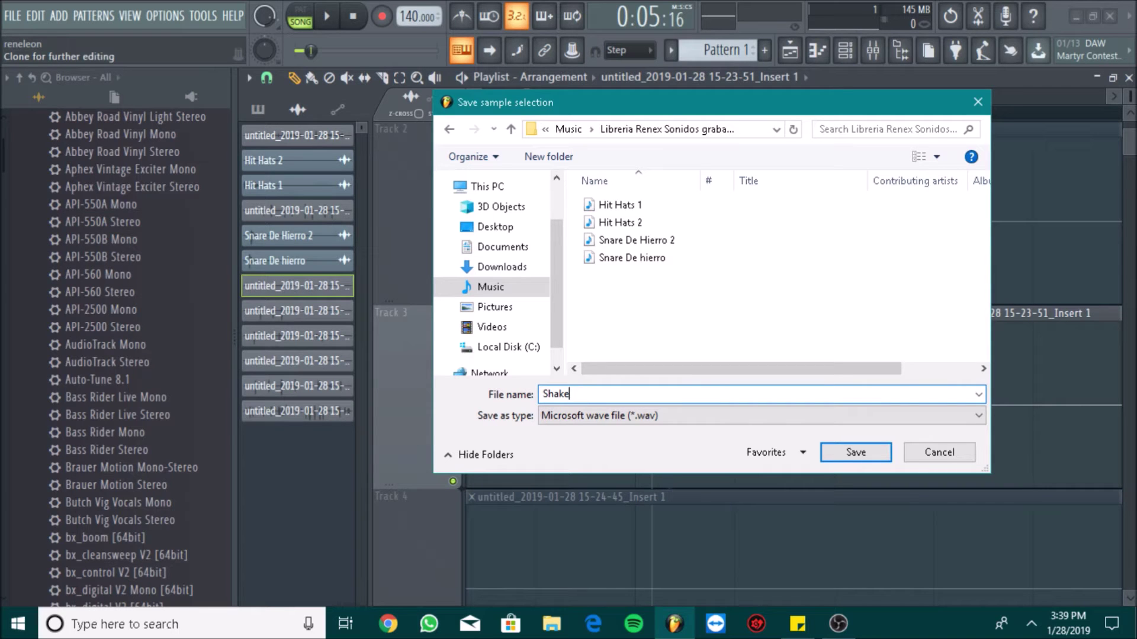
{"action": "key", "text": "Return"}
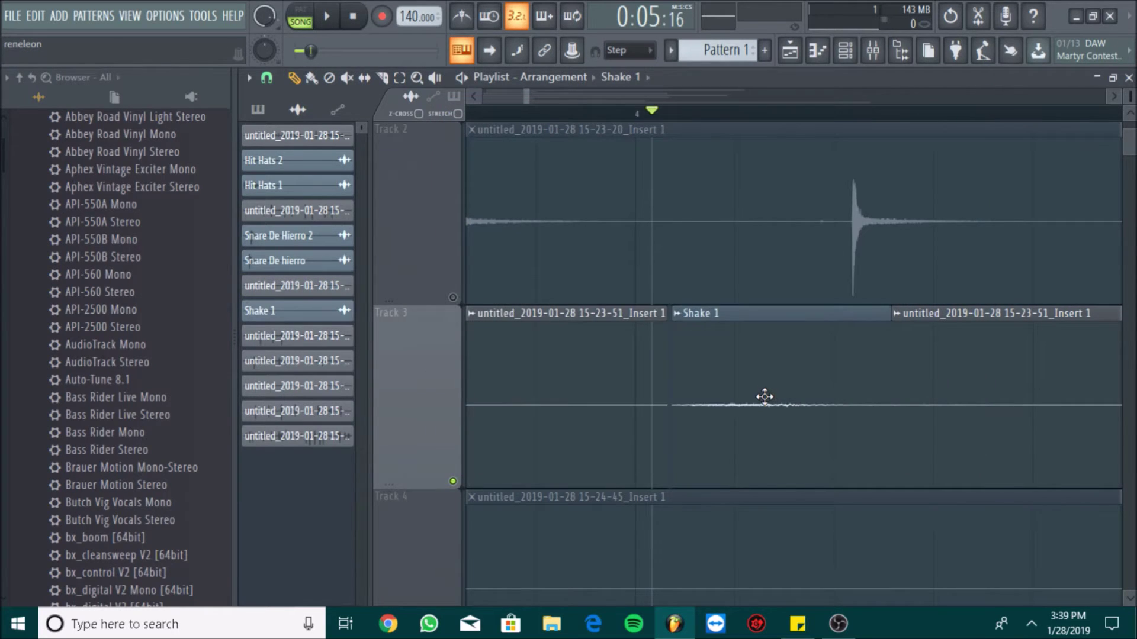
{"action": "double_click", "coordinate": [764, 396]}
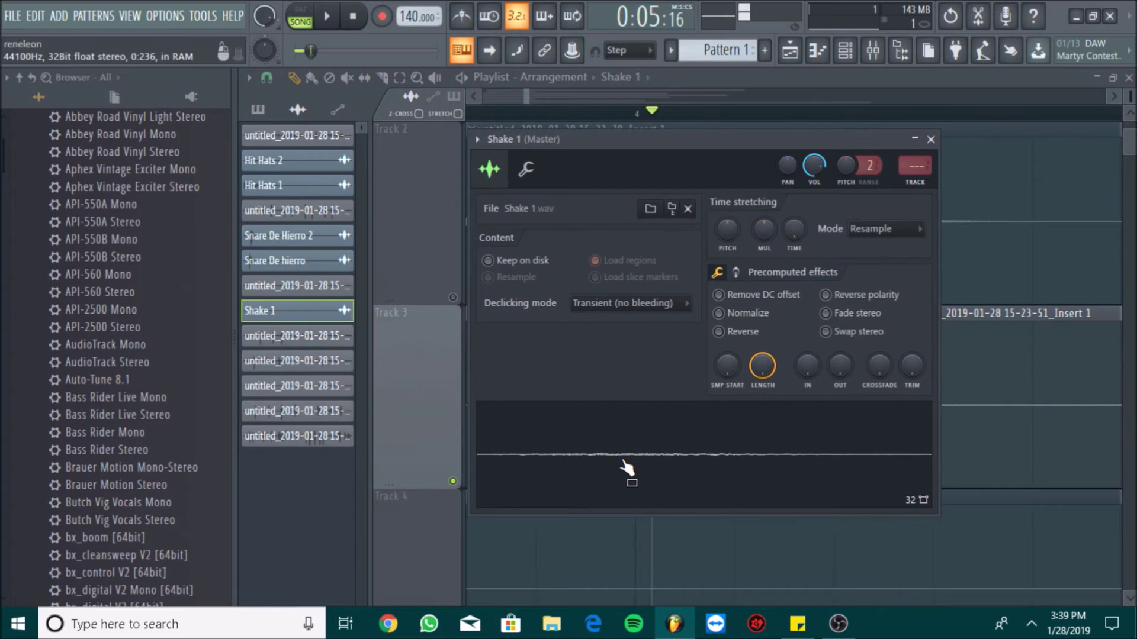
Step: Play the shake sound around bar 5 and slice Track 3's clip just before it and after its tail
{"action": "left_click_drag", "start_coordinate": [525, 98], "coordinate": [538, 96]}
{"action": "left_click", "coordinate": [655, 112]}
{"action": "key", "text": "space"}
{"action": "key", "text": "space"}
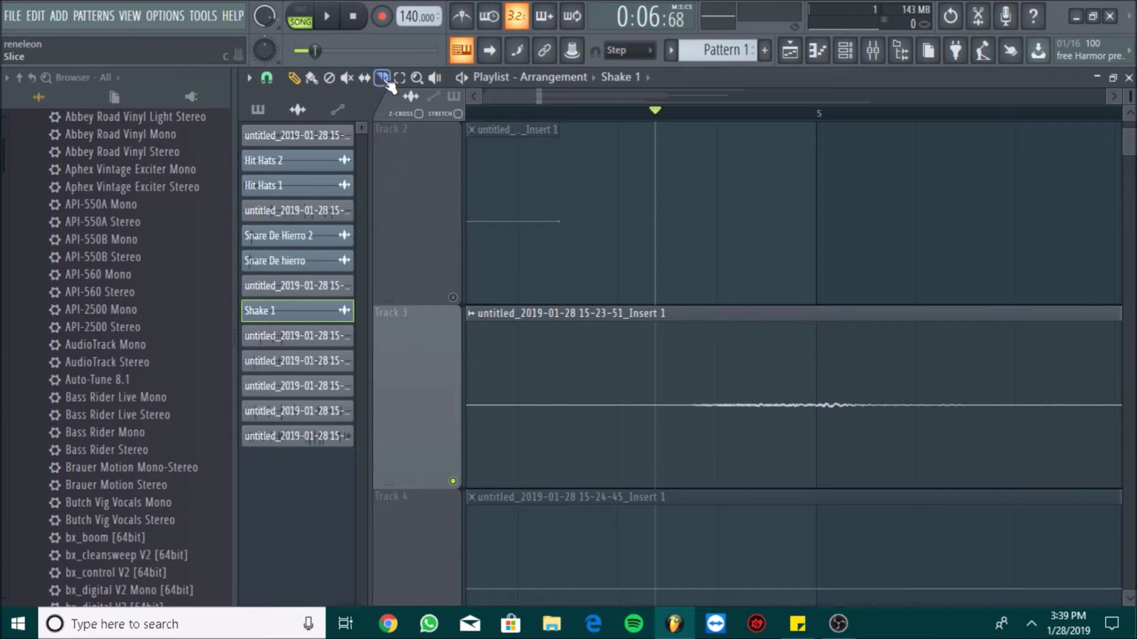
{"action": "left_click_drag", "start_coordinate": [682, 487], "coordinate": [681, 488]}
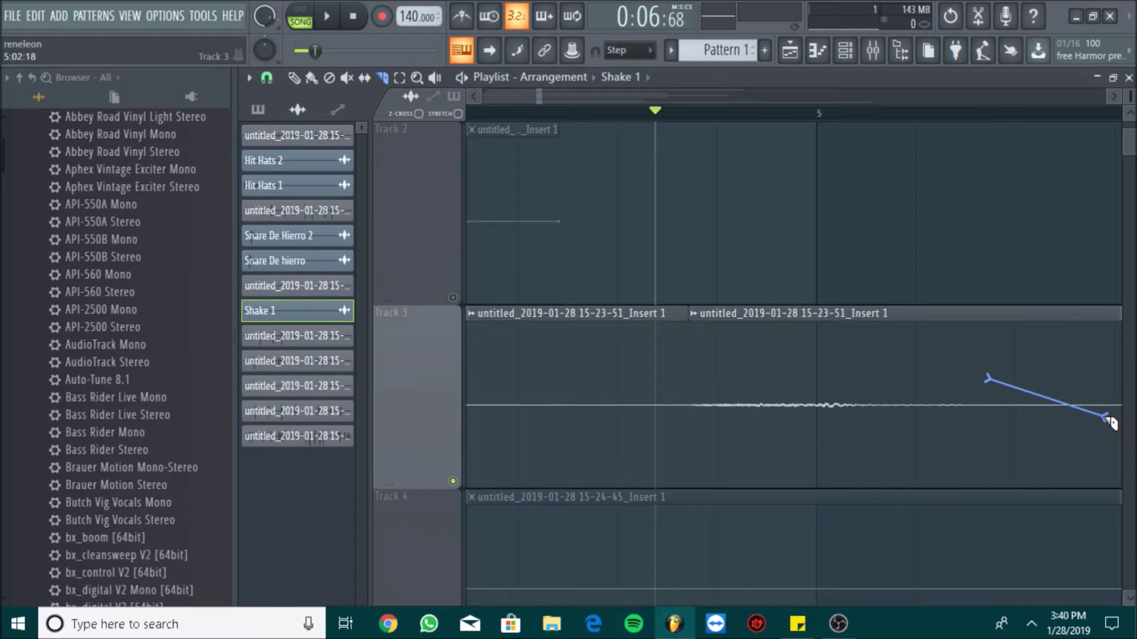
Step: Make the bar 5 slice unique as a sample and save it as Shake largo in Libreria Renex Sonidos grabados
{"action": "left_click", "coordinate": [705, 311]}
{"action": "left_click", "coordinate": [892, 335]}
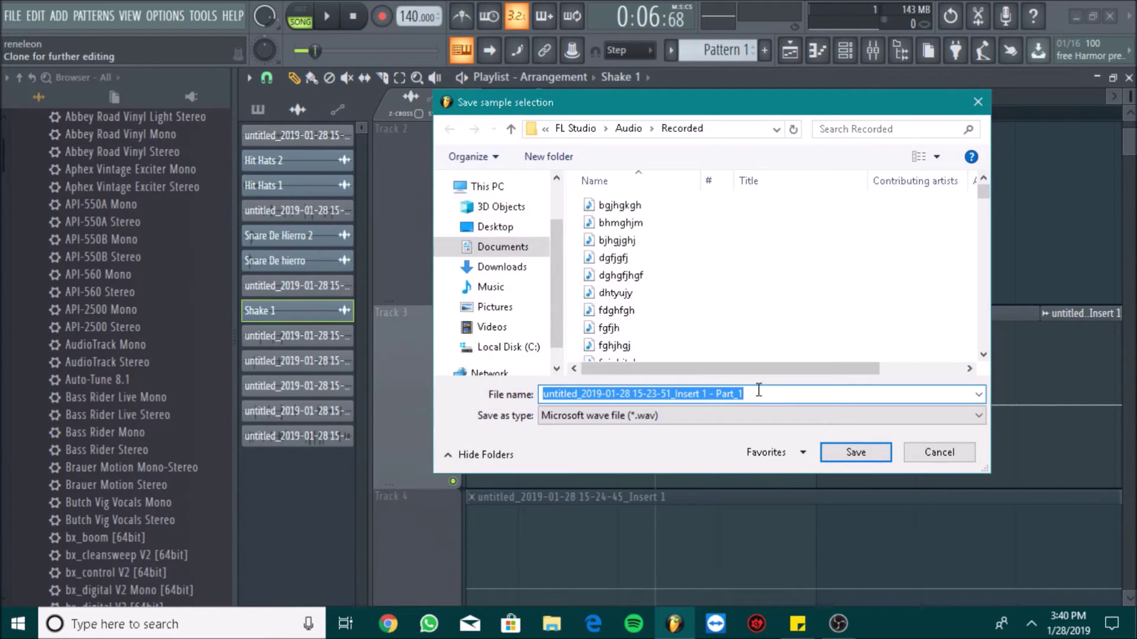
{"action": "left_click", "coordinate": [491, 286]}
{"action": "scroll", "coordinate": [644, 296], "scroll_direction": "down", "scroll_amount": 2}
{"action": "left_click", "coordinate": [685, 268]}
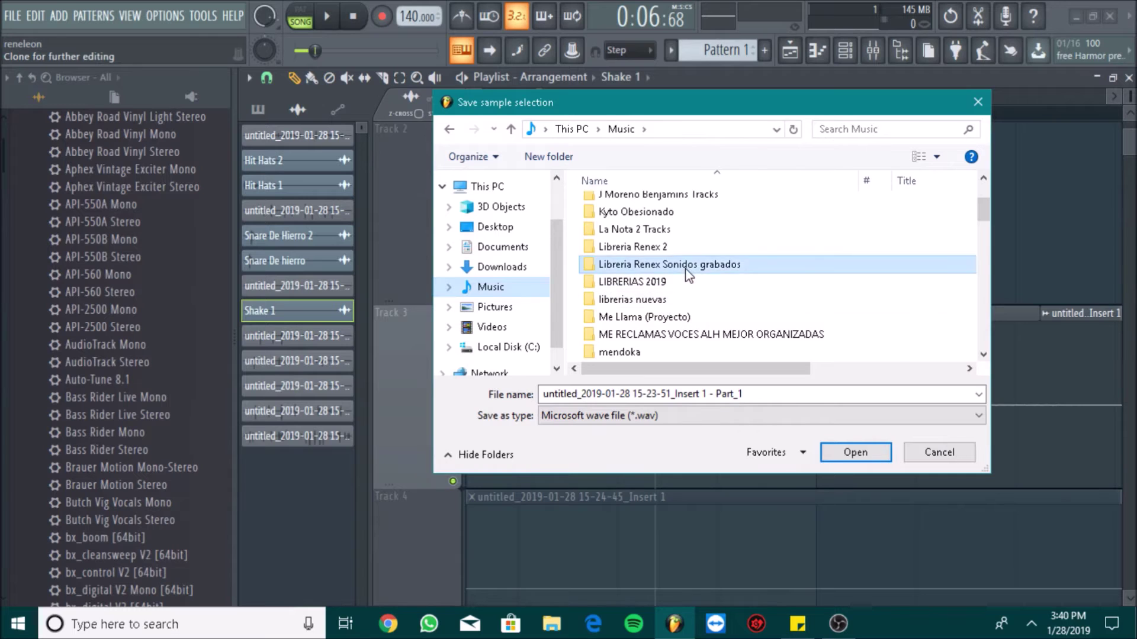
{"action": "double_click", "coordinate": [685, 268]}
{"action": "triple_click", "coordinate": [757, 391]}
{"action": "type", "text": "Shake"}
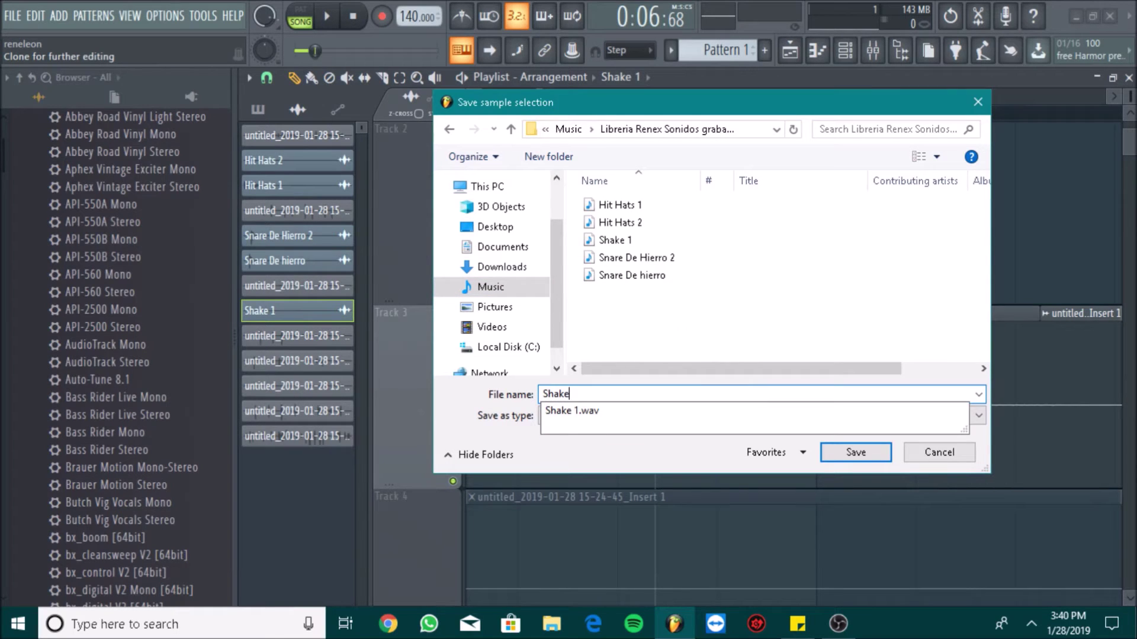
{"action": "type", "text": " largo"}
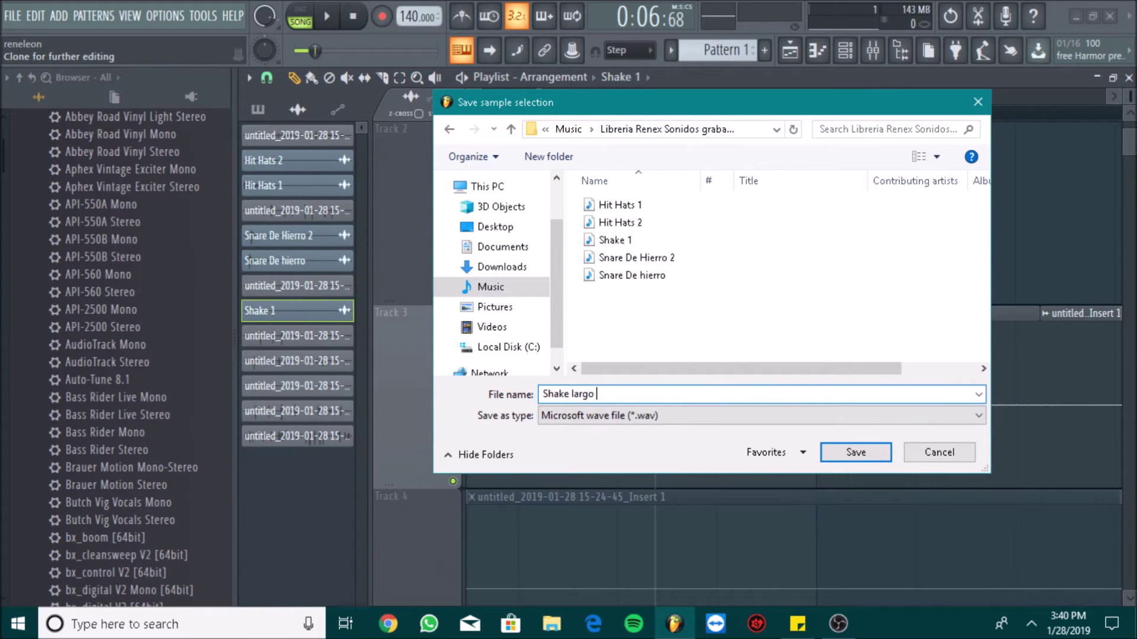
{"action": "key", "text": "Return"}
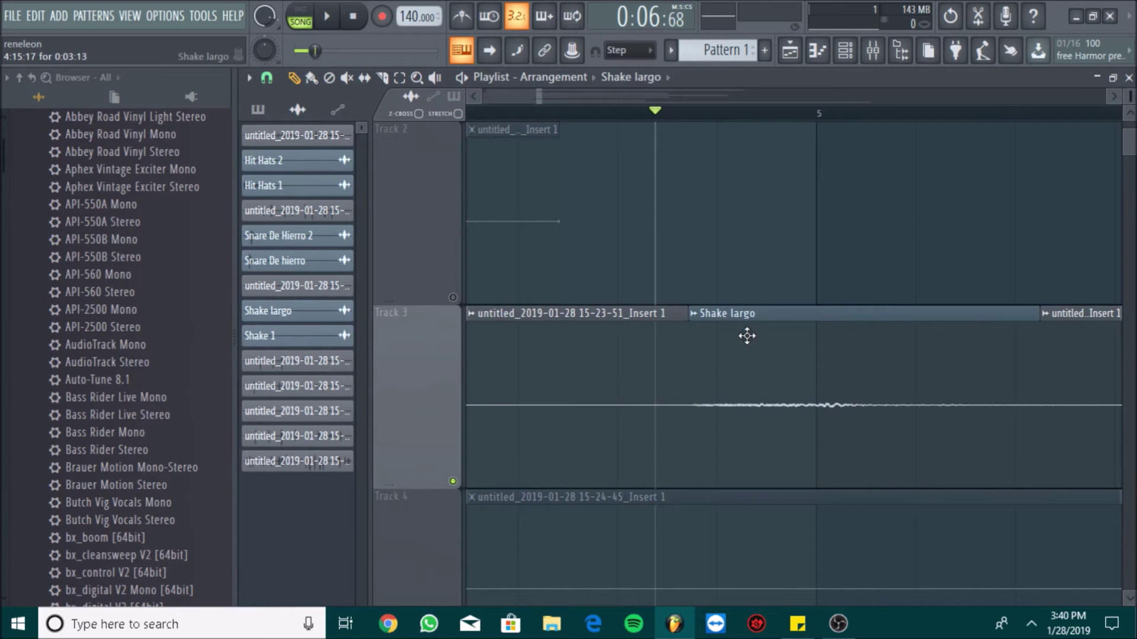
Step: Play further along Track 3's clip to find another sound to extract
{"action": "left_click_drag", "start_coordinate": [542, 97], "coordinate": [765, 117]}
{"action": "left_click_drag", "start_coordinate": [682, 116], "coordinate": [666, 116]}
{"action": "left_click_drag", "start_coordinate": [760, 100], "coordinate": [630, 97]}
{"action": "key", "text": "space"}
{"action": "key", "text": "space"}
{"action": "key", "text": "space"}
{"action": "key", "text": "space"}
Step: Slice Track 3's clip tightly around the short hit between bars 8 and 9
{"action": "left_click_drag", "start_coordinate": [660, 97], "coordinate": [599, 97]}
{"action": "left_click", "coordinate": [500, 112]}
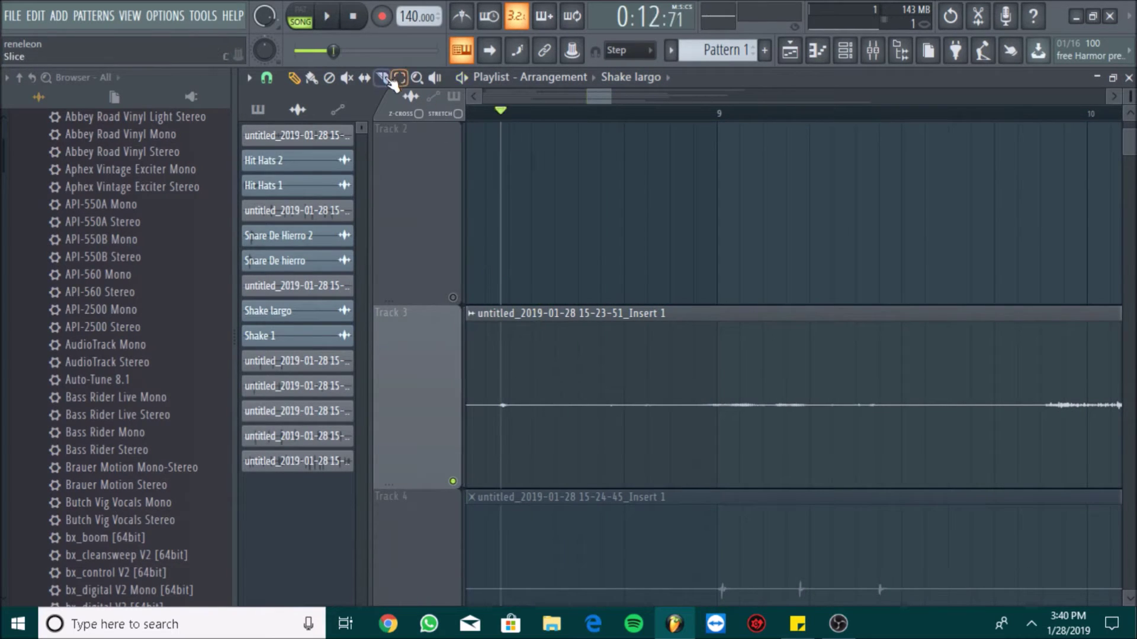
{"action": "left_click_drag", "start_coordinate": [611, 97], "coordinate": [594, 97]}
{"action": "left_click_drag", "start_coordinate": [569, 438], "coordinate": [583, 441]}
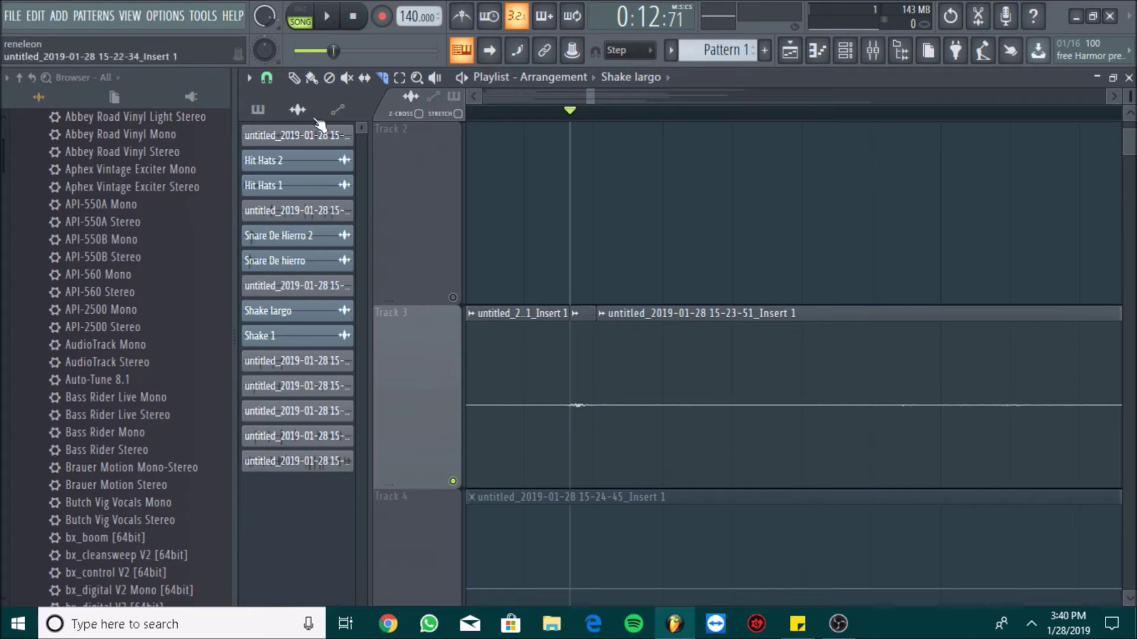
Step: Make the short slice unique as a sample and save it as Shake Corto in Libreria Renex Sonidos grabados
{"action": "left_click", "coordinate": [602, 312]}
{"action": "left_click", "coordinate": [733, 344]}
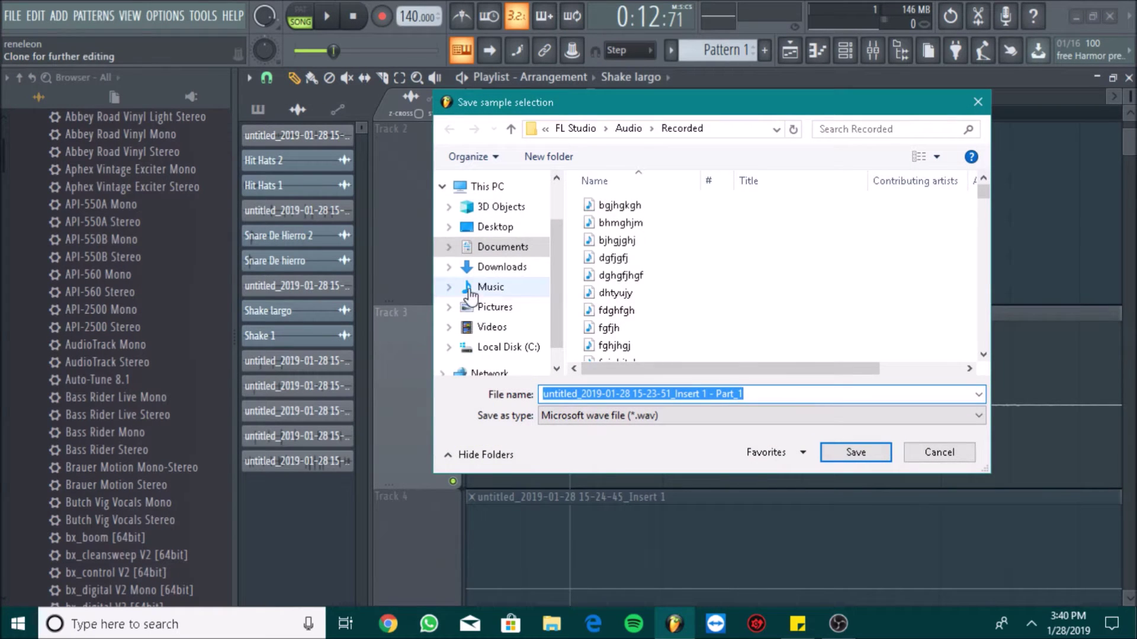
{"action": "left_click", "coordinate": [490, 286]}
{"action": "scroll", "coordinate": [666, 311], "scroll_direction": "down", "scroll_amount": 1}
{"action": "scroll", "coordinate": [666, 310], "scroll_direction": "down", "scroll_amount": 1}
{"action": "double_click", "coordinate": [651, 264]}
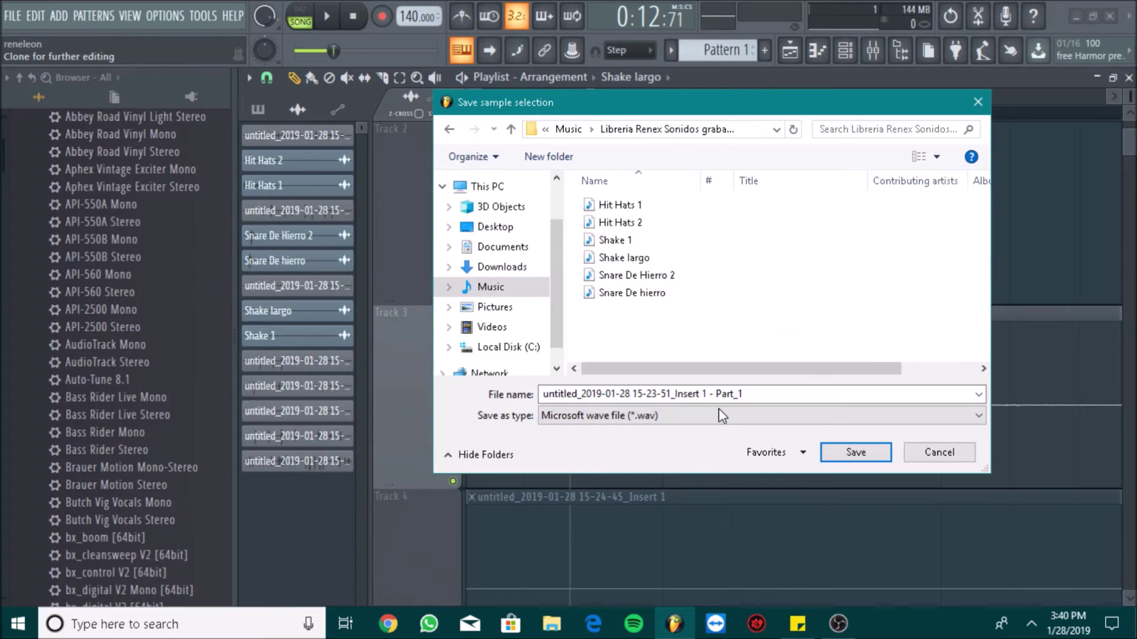
{"action": "left_click", "coordinate": [760, 392]}
{"action": "type", "text": "Shake Corto"}
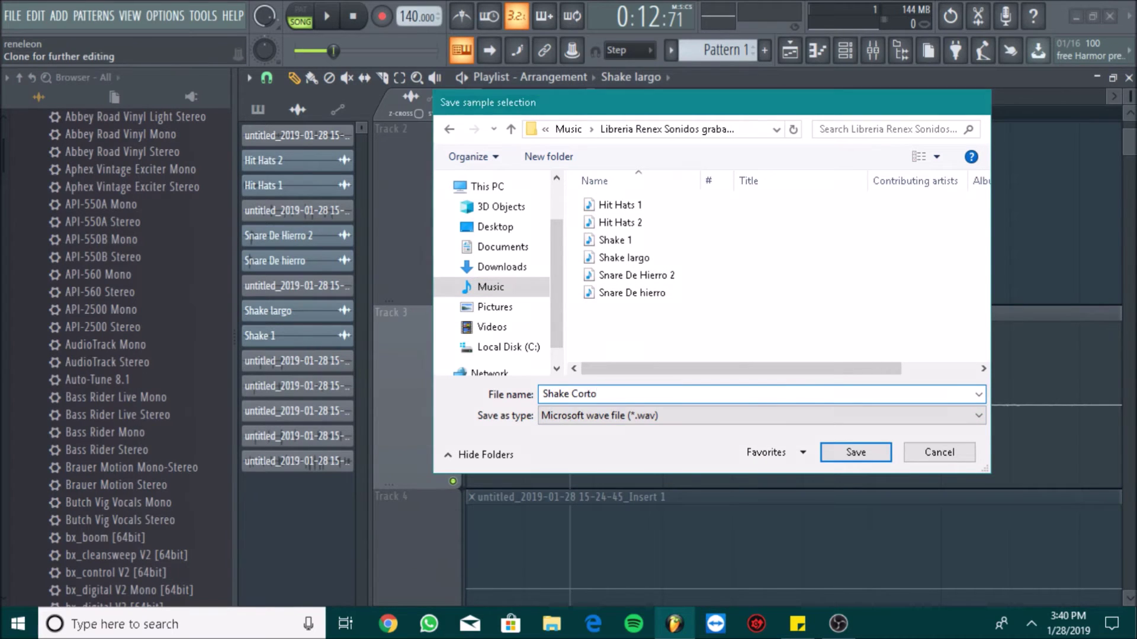
{"action": "key", "text": "Return"}
Step: Slice Track 3's clip tightly around the long sound spanning bar 10
{"action": "left_click_drag", "start_coordinate": [589, 101], "coordinate": [611, 105]}
{"action": "left_click", "coordinate": [533, 112]}
{"action": "left_click_drag", "start_coordinate": [564, 382], "coordinate": [565, 452]}
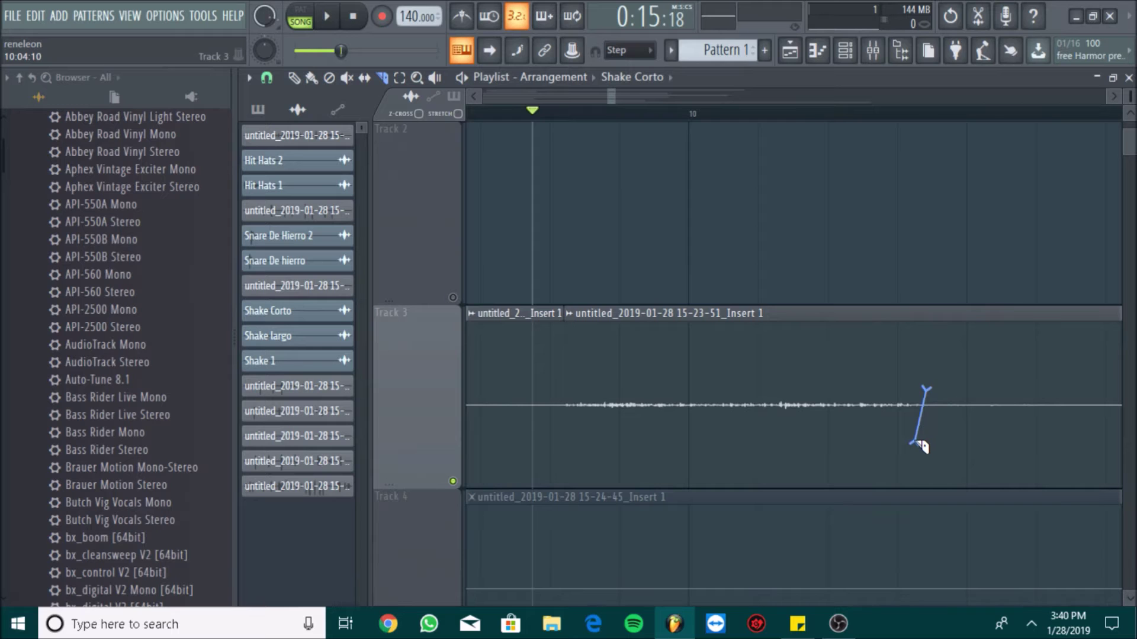
Step: Make the long slice at bar 10 unique as a sample and save it as Shake Roto in Libreria Renex Sonidos grabados
{"action": "left_click", "coordinate": [571, 314]}
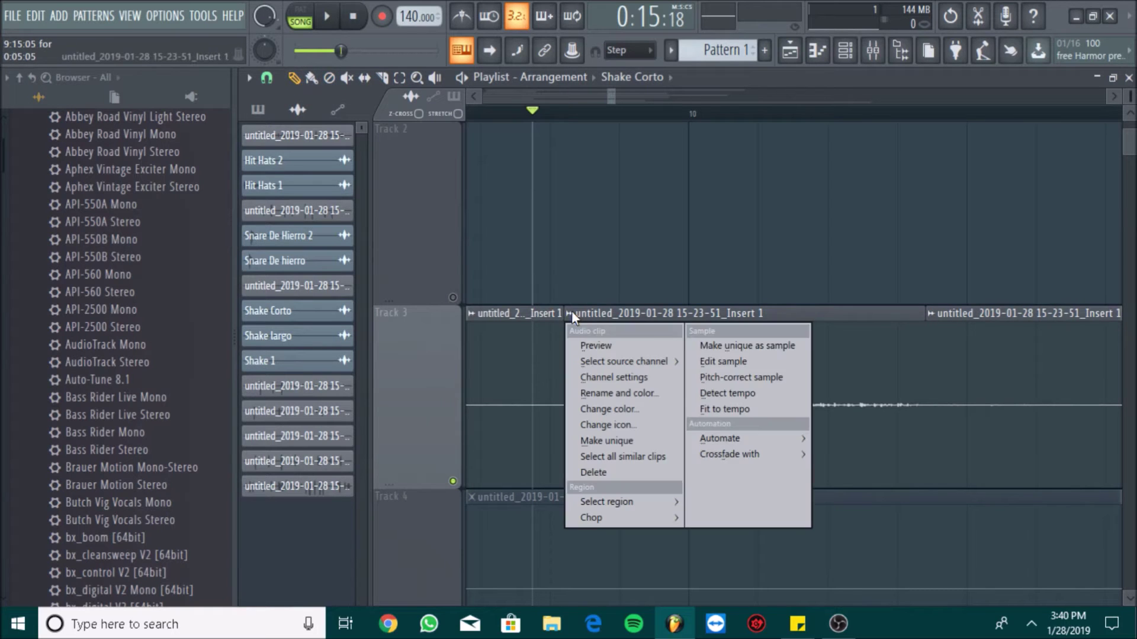
{"action": "left_click", "coordinate": [762, 351]}
{"action": "left_click", "coordinate": [491, 286]}
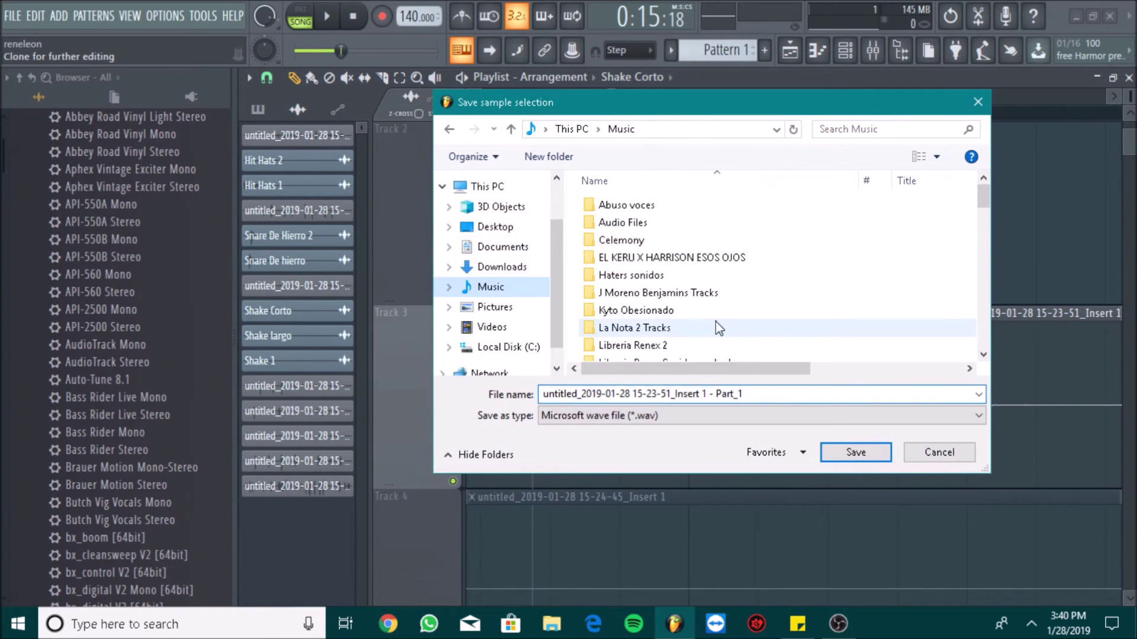
{"action": "scroll", "coordinate": [718, 328], "scroll_direction": "down", "scroll_amount": 4}
{"action": "scroll", "coordinate": [770, 237], "scroll_direction": "up", "scroll_amount": 1}
{"action": "left_click", "coordinate": [701, 201]}
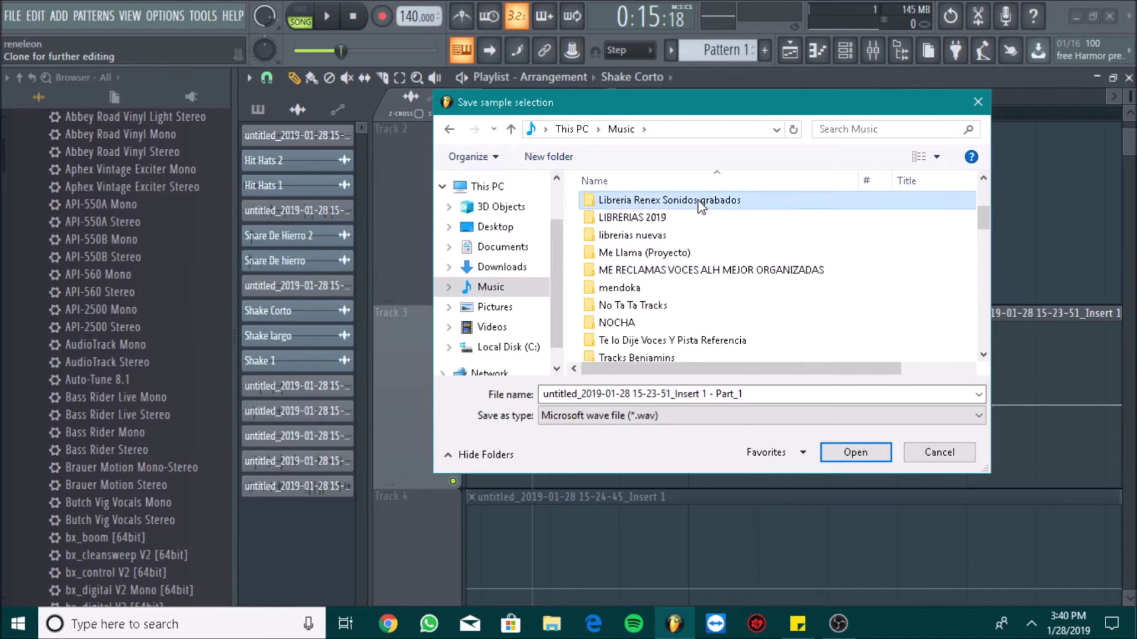
{"action": "double_click", "coordinate": [701, 201]}
{"action": "triple_click", "coordinate": [769, 393]}
{"action": "type", "text": "Shake Roto"}
{"action": "key", "text": "Return"}
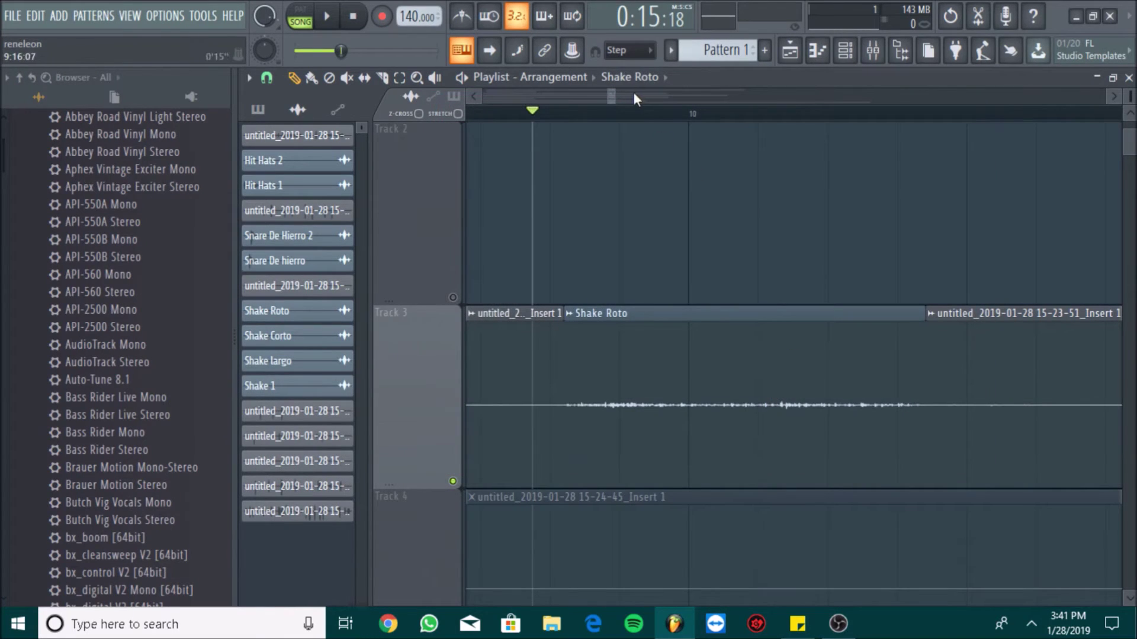
Step: Audition the short sound between bars 10 and 11 on Track 3 and slice the clip tightly around it
{"action": "left_click_drag", "start_coordinate": [612, 100], "coordinate": [628, 113]}
{"action": "left_click", "coordinate": [573, 110]}
{"action": "key", "text": "space"}
{"action": "key", "text": "space"}
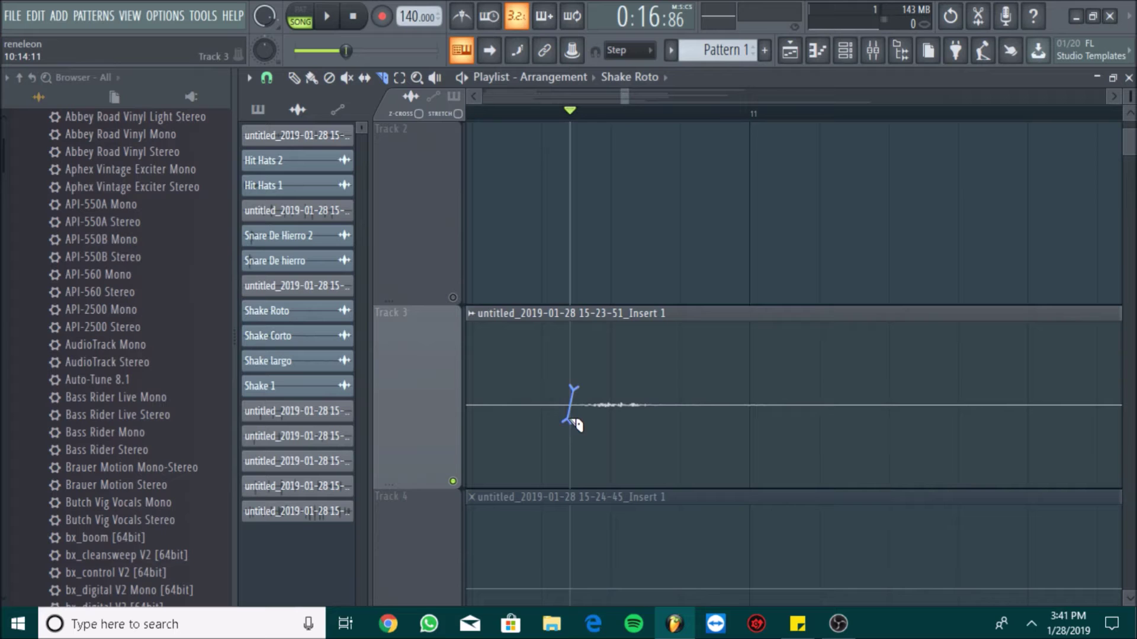
{"action": "left_click_drag", "start_coordinate": [582, 441], "coordinate": [582, 441]}
{"action": "left_click_drag", "start_coordinate": [671, 390], "coordinate": [630, 447]}
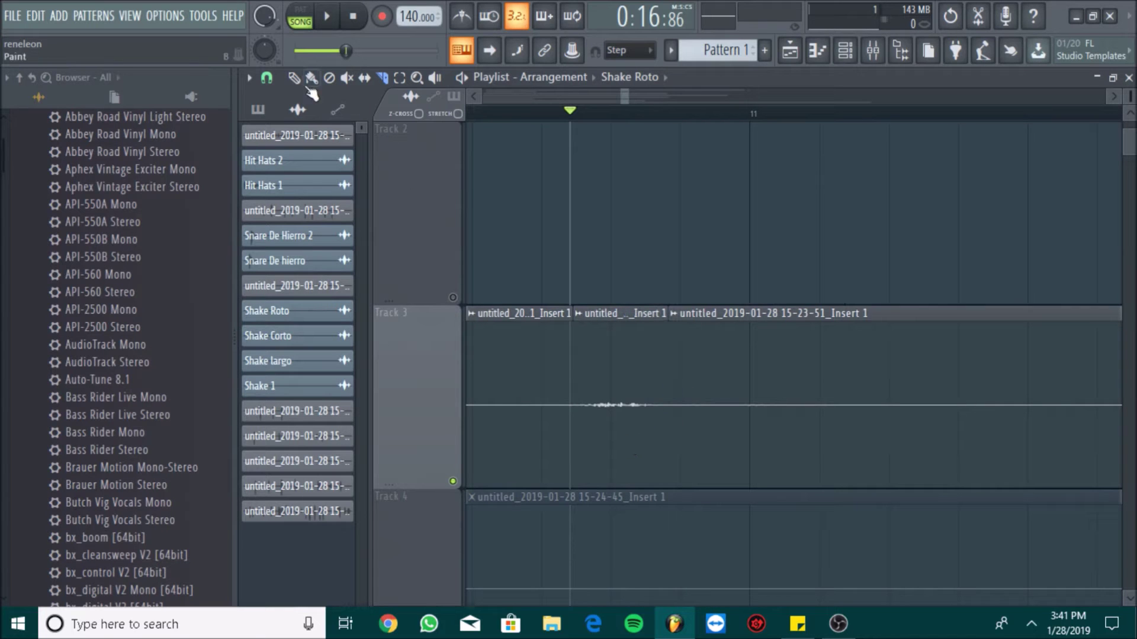
Step: Make the short slice before bar 11 unique as a sample and save it as Shake Roto Corto in Libreria Renex Sonidos grabados
{"action": "left_click", "coordinate": [586, 321]}
{"action": "left_click", "coordinate": [792, 341]}
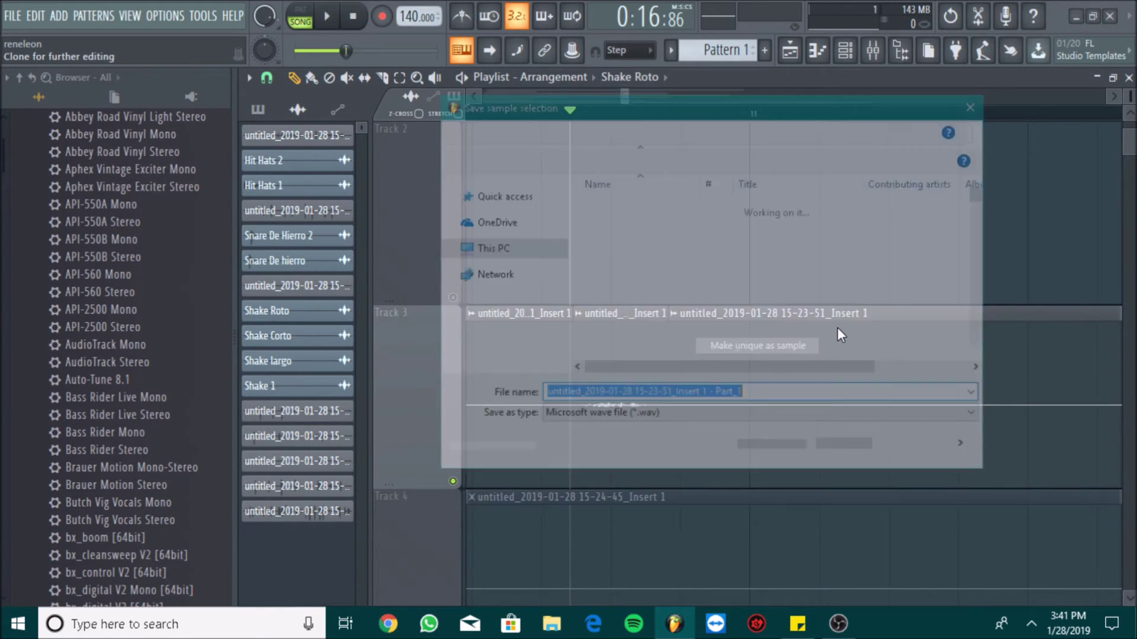
{"action": "type", "text": "Shak"}
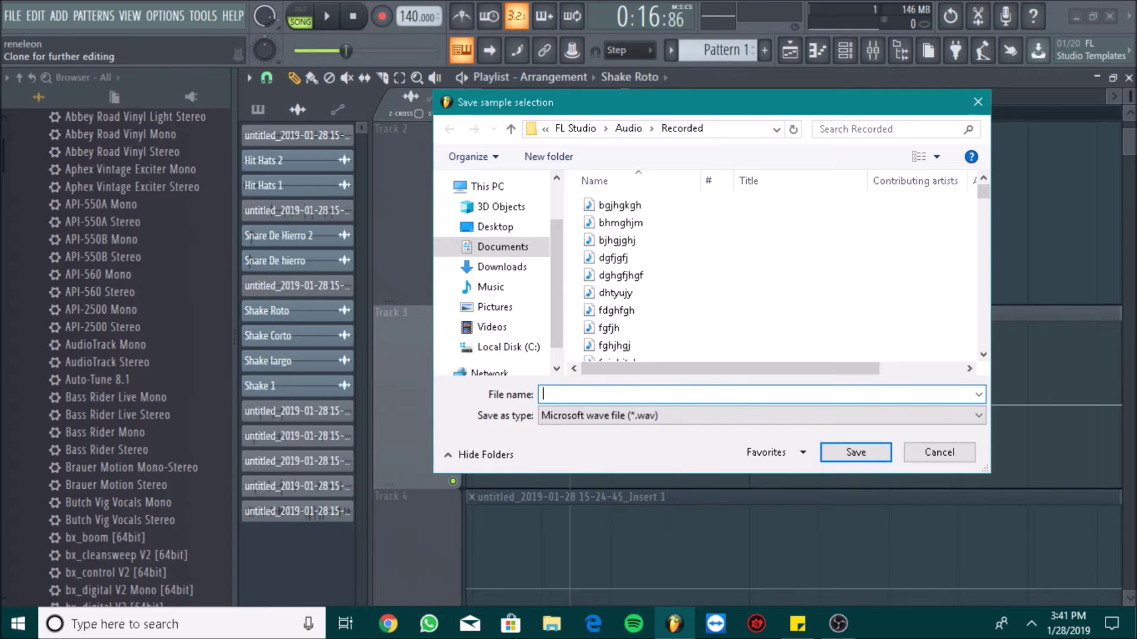
{"action": "left_click", "coordinate": [490, 287]}
{"action": "scroll", "coordinate": [693, 237], "scroll_direction": "down", "scroll_amount": 5}
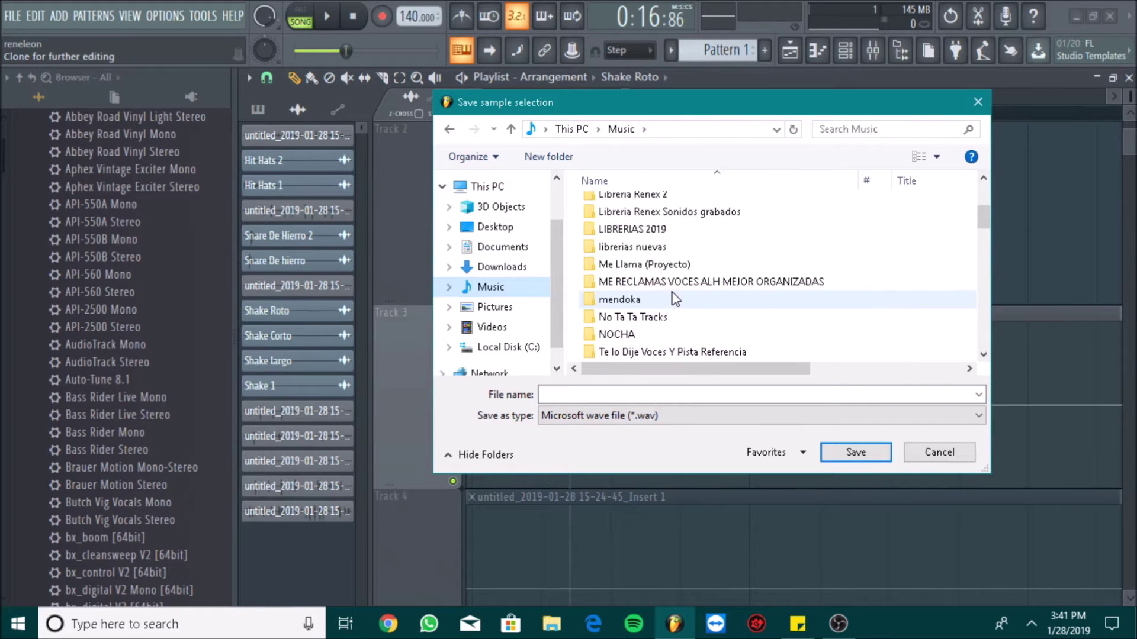
{"action": "double_click", "coordinate": [681, 211]}
{"action": "left_click", "coordinate": [638, 396]}
{"action": "type", "text": "Sh"}
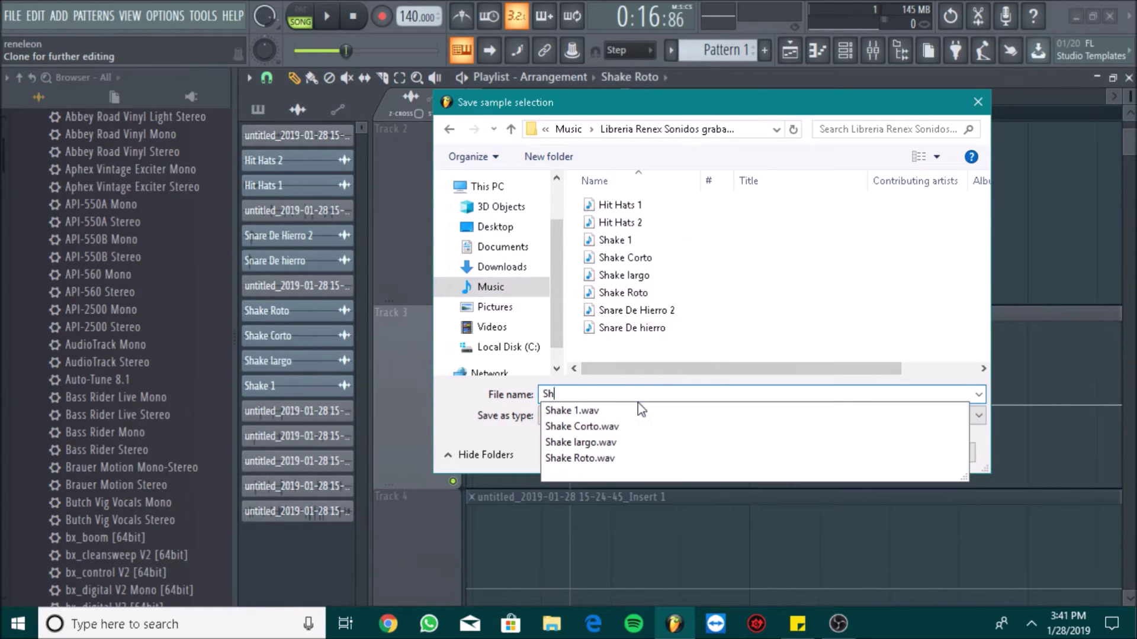
{"action": "type", "text": "ake Rot oC"}
{"action": "key", "text": "BackSpace"}
{"action": "key", "text": "BackSpace"}
{"action": "type", "text": "o Corto"}
{"action": "key", "text": "Return"}
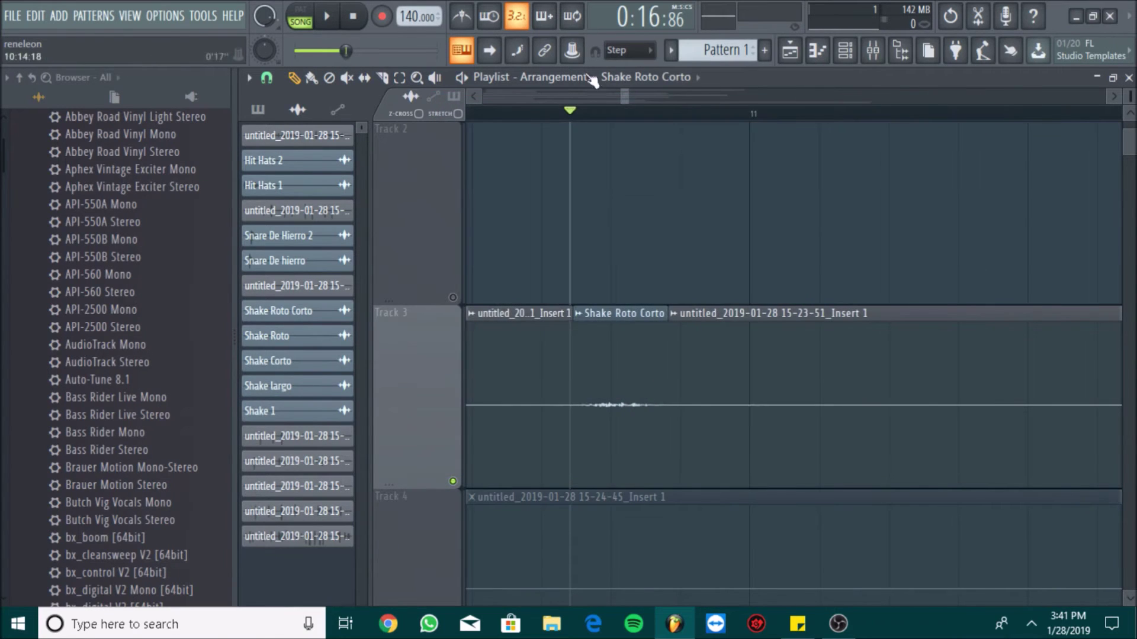
Step: Play Track 3's clip between bars 2 and 3 to check the early sounds
{"action": "left_click_drag", "start_coordinate": [628, 98], "coordinate": [542, 126]}
{"action": "scroll", "coordinate": [533, 333], "scroll_direction": "down", "scroll_amount": 2}
{"action": "scroll", "coordinate": [527, 323], "scroll_direction": "up", "scroll_amount": 2}
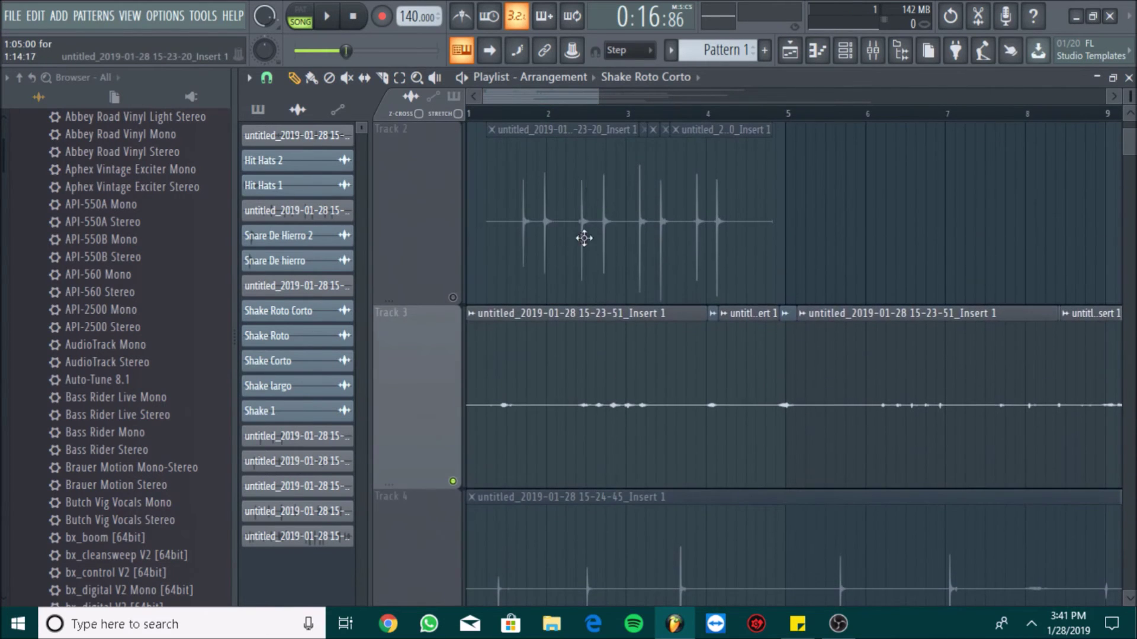
{"action": "left_click", "coordinate": [567, 115]}
{"action": "key", "text": "space"}
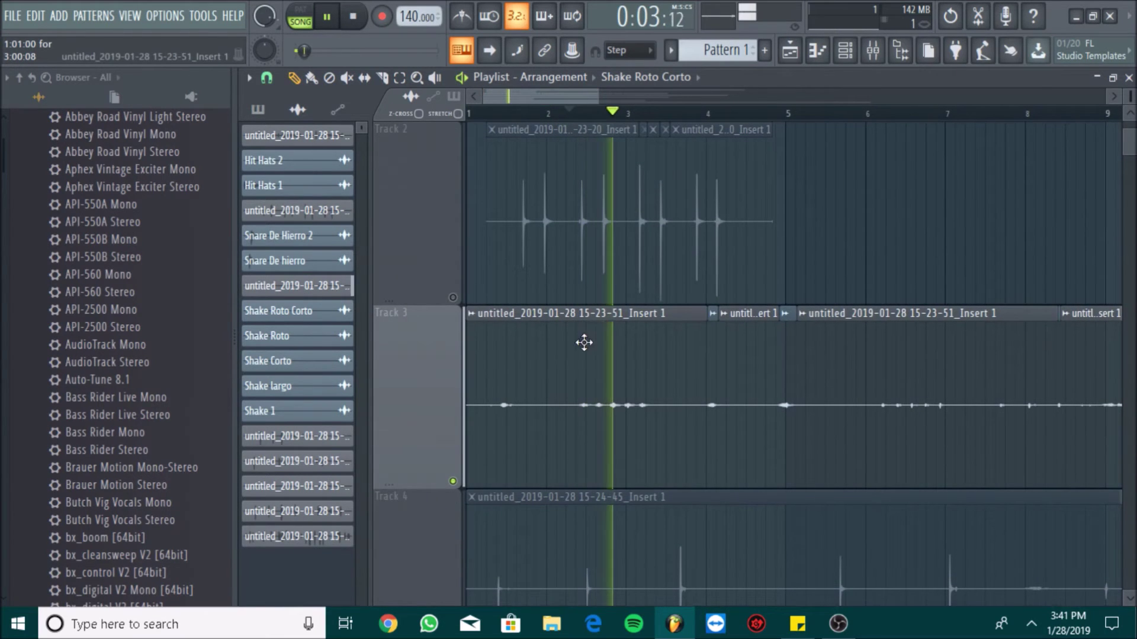
{"action": "key", "text": "space"}
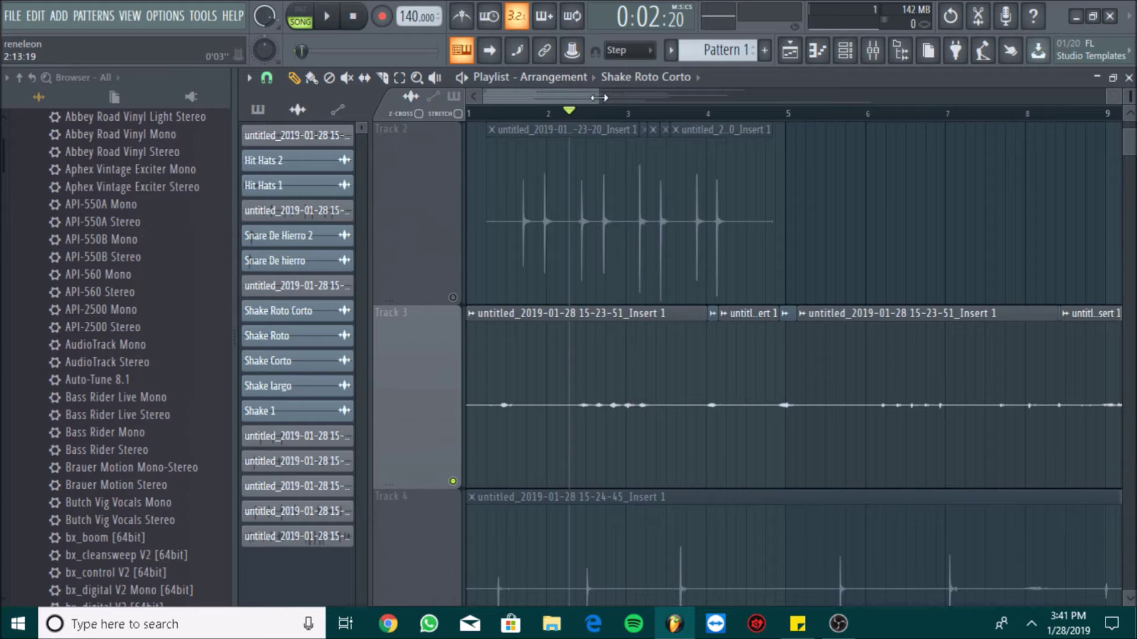
{"action": "left_click_drag", "start_coordinate": [596, 95], "coordinate": [521, 94]}
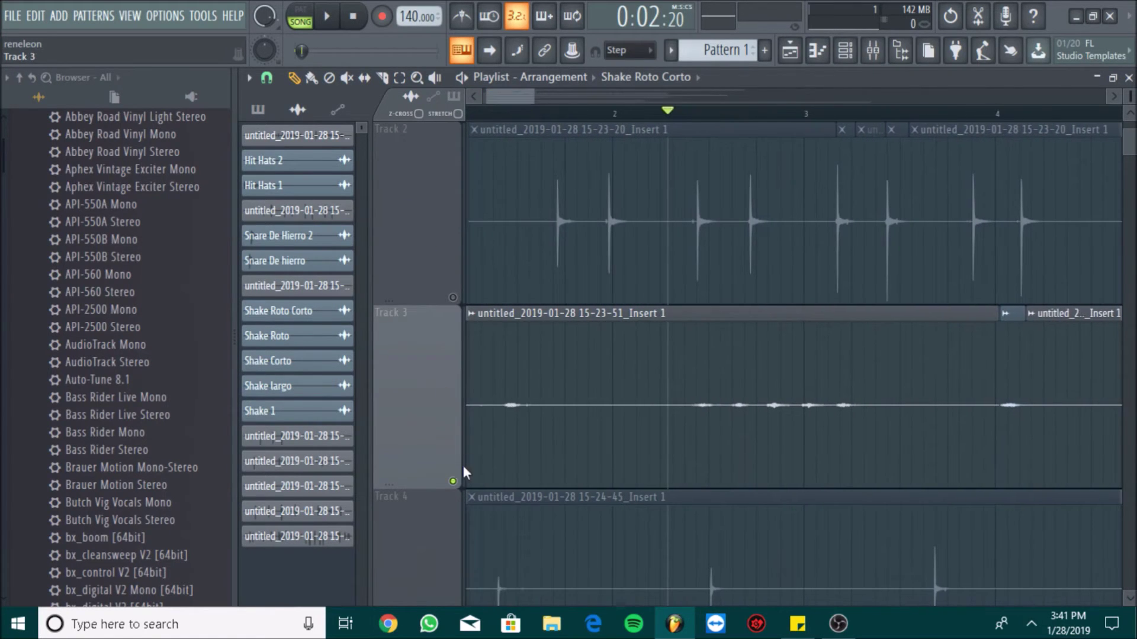
Step: Solo Track 4 and play its clip from shortly before bar 7
{"action": "scroll", "coordinate": [461, 483], "scroll_direction": "down", "scroll_amount": 1}
{"action": "left_click", "coordinate": [454, 482]}
{"action": "left_click_drag", "start_coordinate": [499, 95], "coordinate": [635, 101]}
{"action": "left_click", "coordinate": [532, 113]}
{"action": "key", "text": "space"}
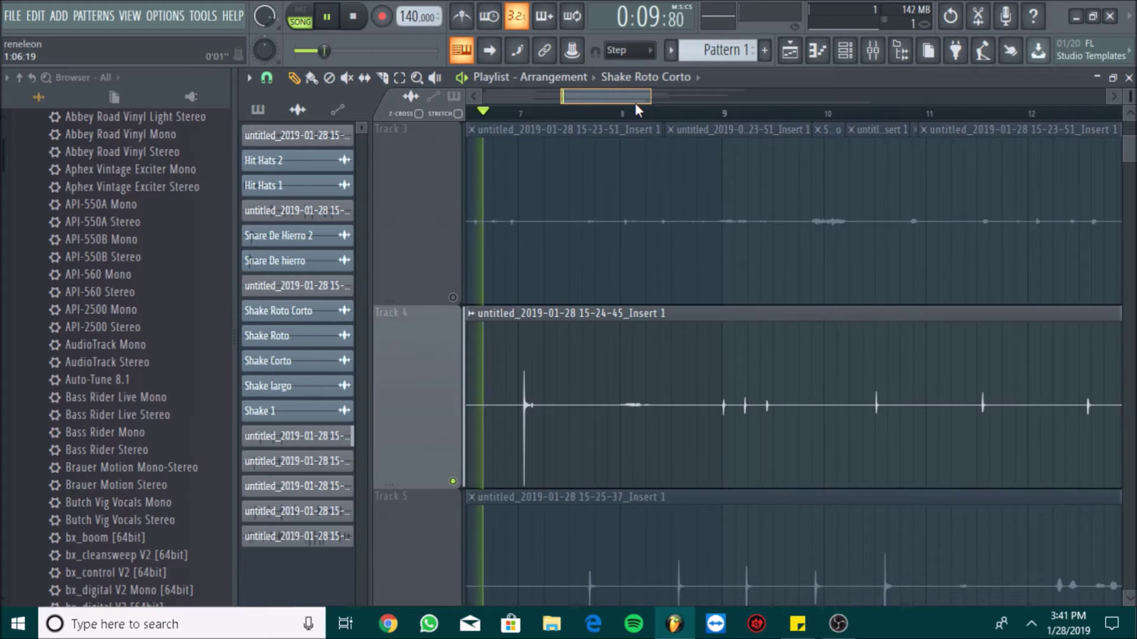
Step: Audition the loud hit just after bar 7 on Track 4 and slice the clip tightly around it
{"action": "left_click_drag", "start_coordinate": [627, 98], "coordinate": [572, 97]}
{"action": "key", "text": "space"}
{"action": "left_click", "coordinate": [571, 113]}
{"action": "key", "text": "space"}
{"action": "key", "text": "space"}
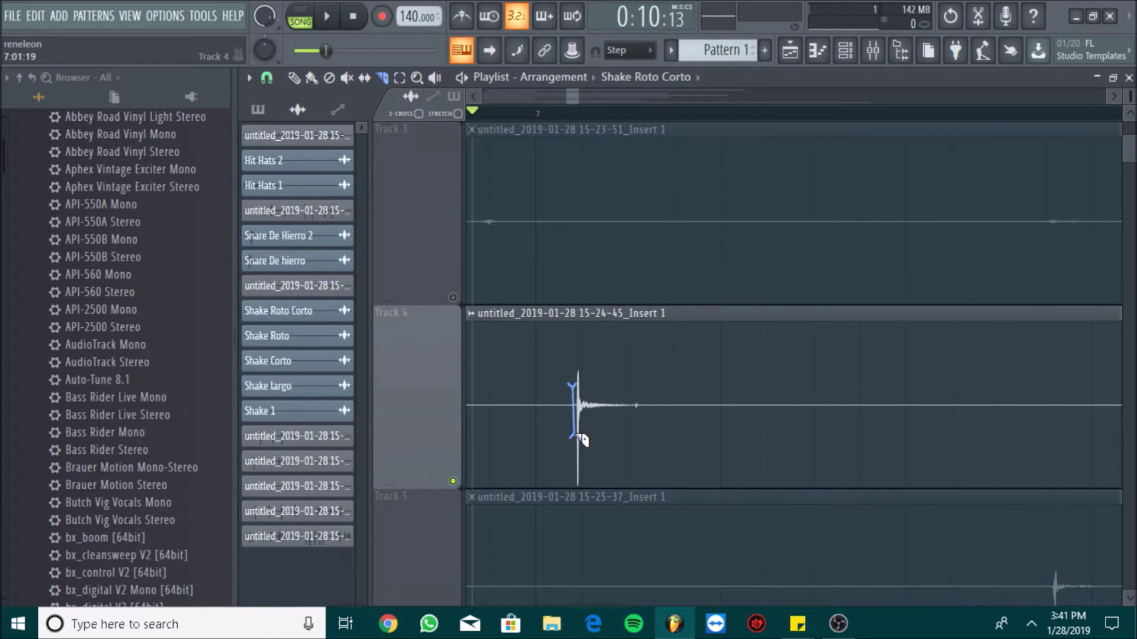
{"action": "left_click_drag", "start_coordinate": [580, 437], "coordinate": [581, 441]}
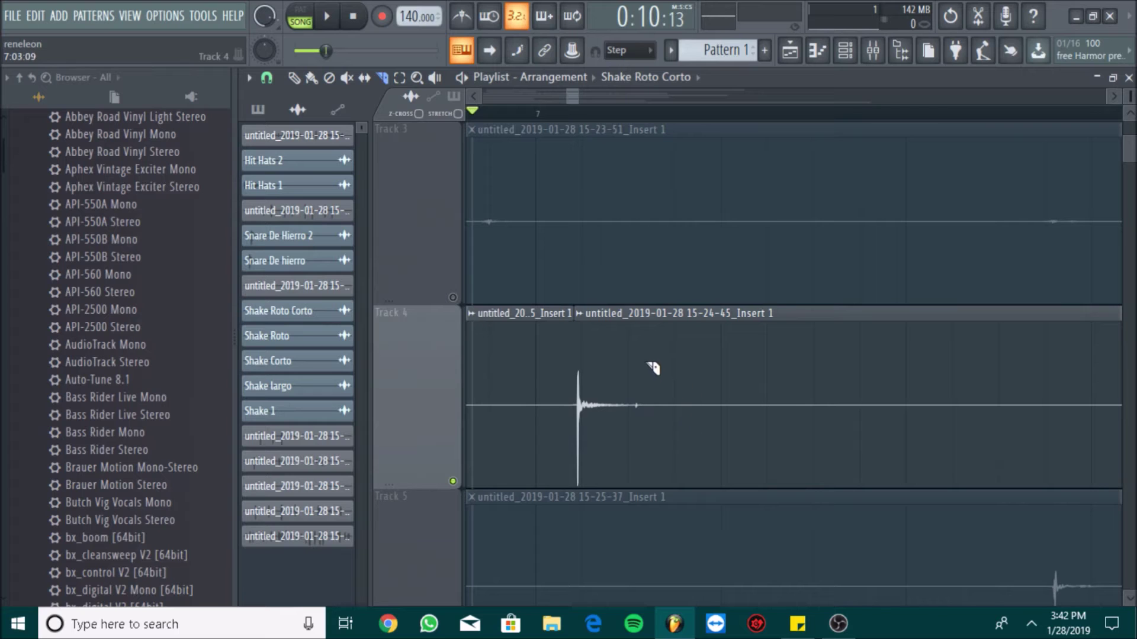
{"action": "left_click_drag", "start_coordinate": [651, 367], "coordinate": [649, 478]}
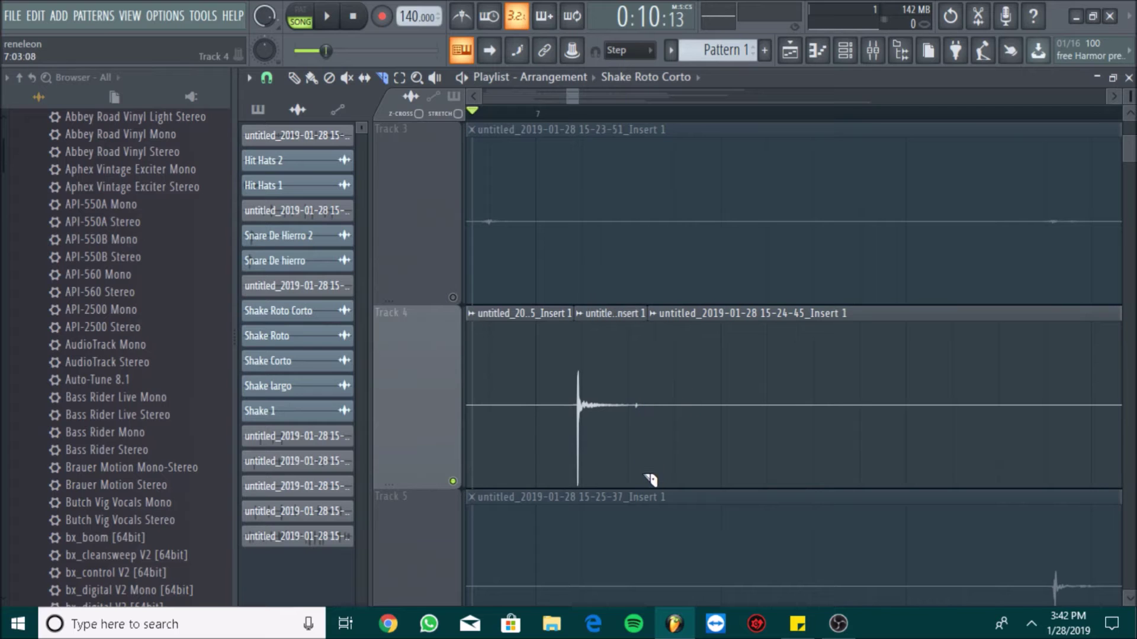
Step: Make the bar 7 slice unique as a sample and save it as Snare De Zapato in Libreria Renex Sonidos grabados
{"action": "left_click", "coordinate": [579, 313]}
{"action": "left_click", "coordinate": [747, 345]}
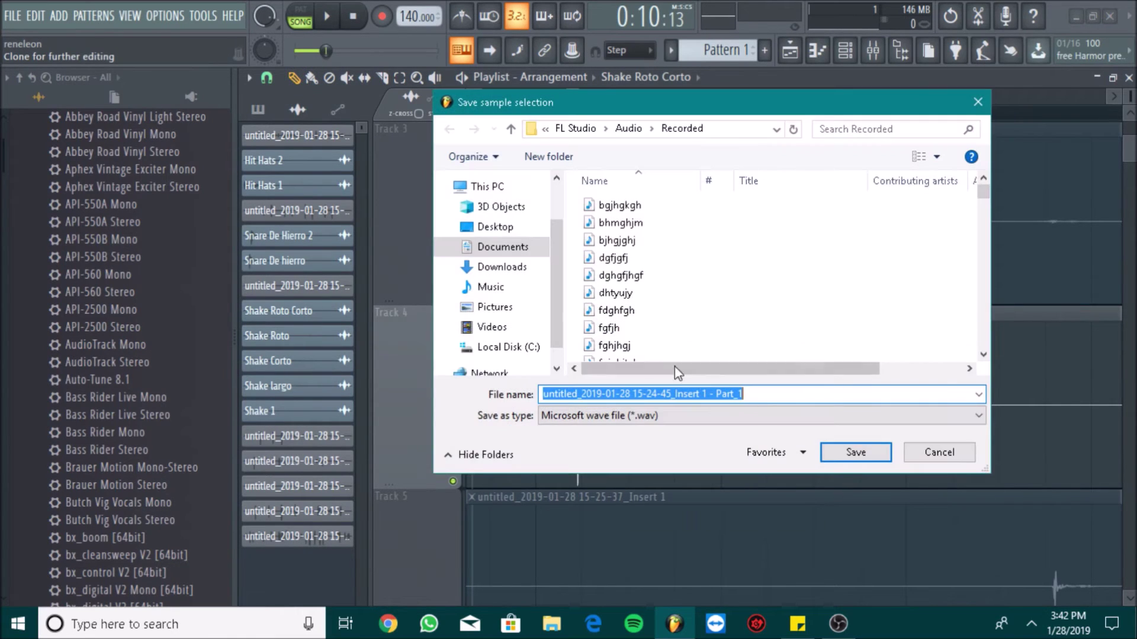
{"action": "left_click", "coordinate": [490, 286]}
{"action": "scroll", "coordinate": [686, 302], "scroll_direction": "down", "scroll_amount": 1}
{"action": "scroll", "coordinate": [686, 302], "scroll_direction": "up", "scroll_amount": 2}
{"action": "double_click", "coordinate": [663, 253]}
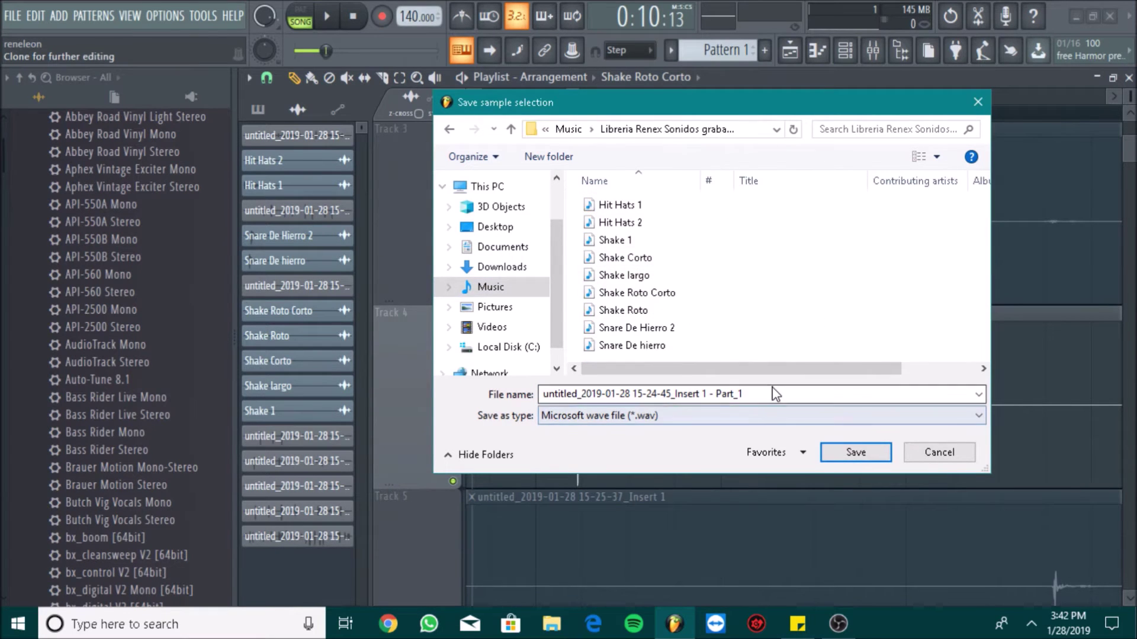
{"action": "type", "text": "Snare D"}
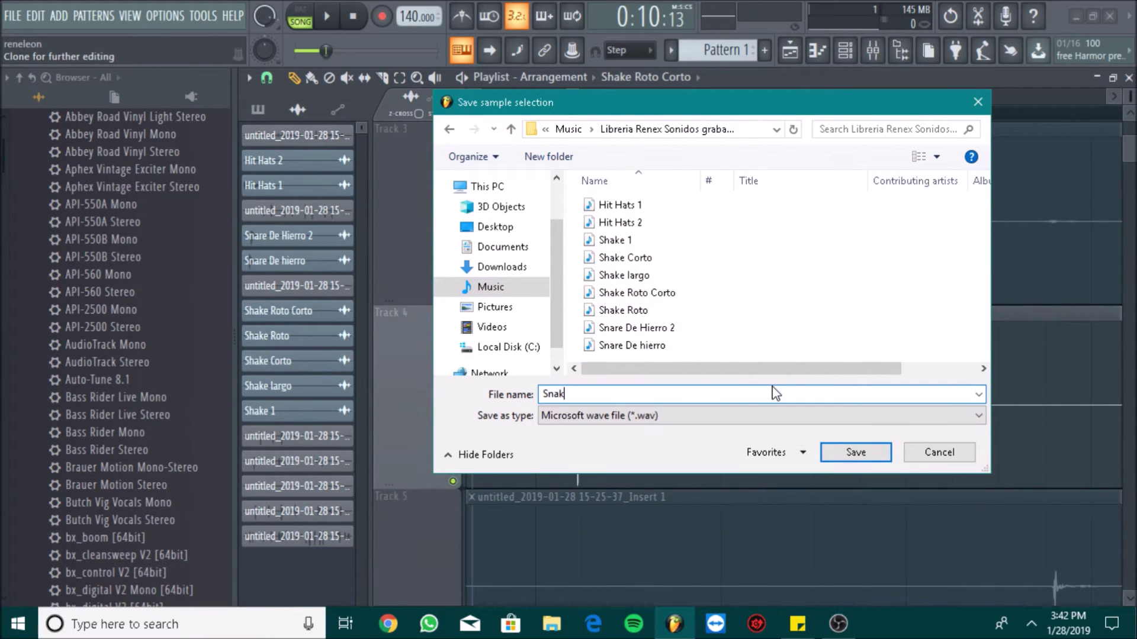
{"action": "type", "text": "e Zapato"}
{"action": "key", "text": "Return"}
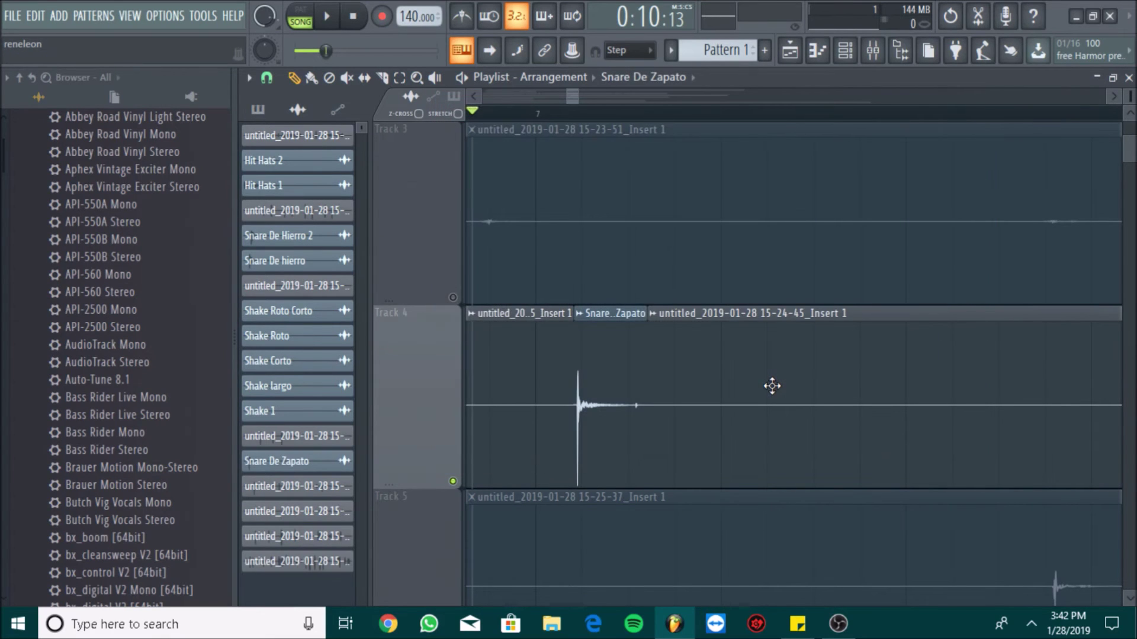
Step: Play Track 4's clip around bar 9 to find another hit to extract
{"action": "mouse_move", "coordinate": [577, 94]}
{"action": "left_mouse_down"}
{"action": "mouse_move", "coordinate": [728, 99]}
{"action": "mouse_move", "coordinate": [756, 113]}
{"action": "mouse_move", "coordinate": [640, 116]}
{"action": "mouse_move", "coordinate": [623, 97]}
{"action": "left_mouse_up"}
{"action": "left_click", "coordinate": [709, 114]}
{"action": "key", "text": "space"}
{"action": "key", "text": "space"}
{"action": "key", "text": "space"}
{"action": "key", "text": "space"}
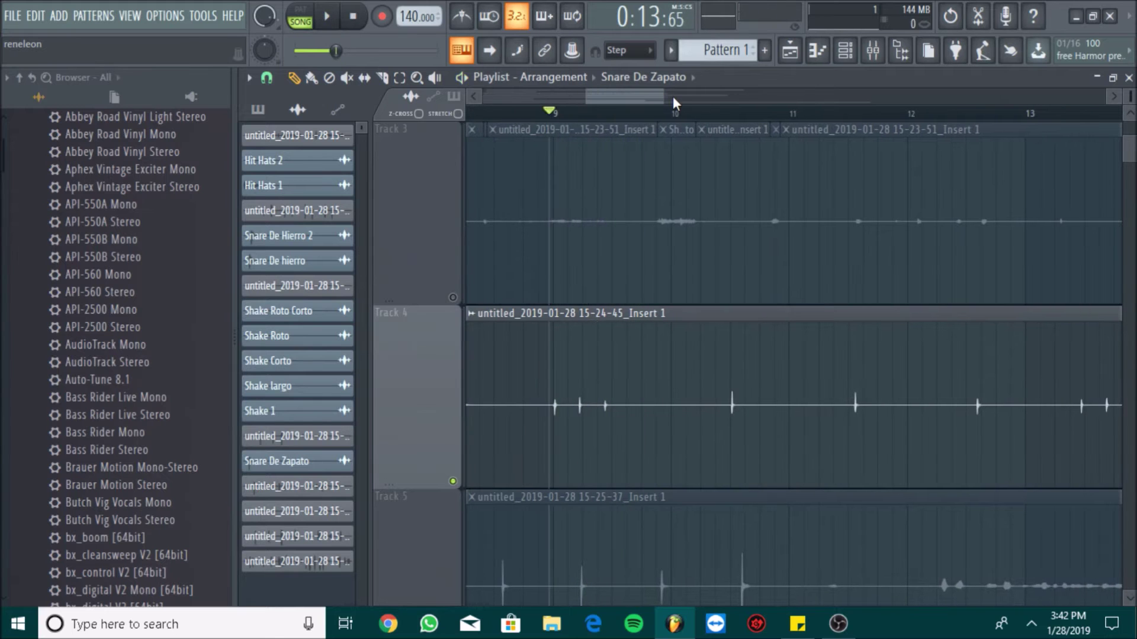
Step: Audition the hit midway between bars 10 and 11 on Track 4 and slice the clip tightly around it
{"action": "left_click_drag", "start_coordinate": [658, 96], "coordinate": [623, 98]}
{"action": "key", "text": "space"}
{"action": "key", "text": "space"}
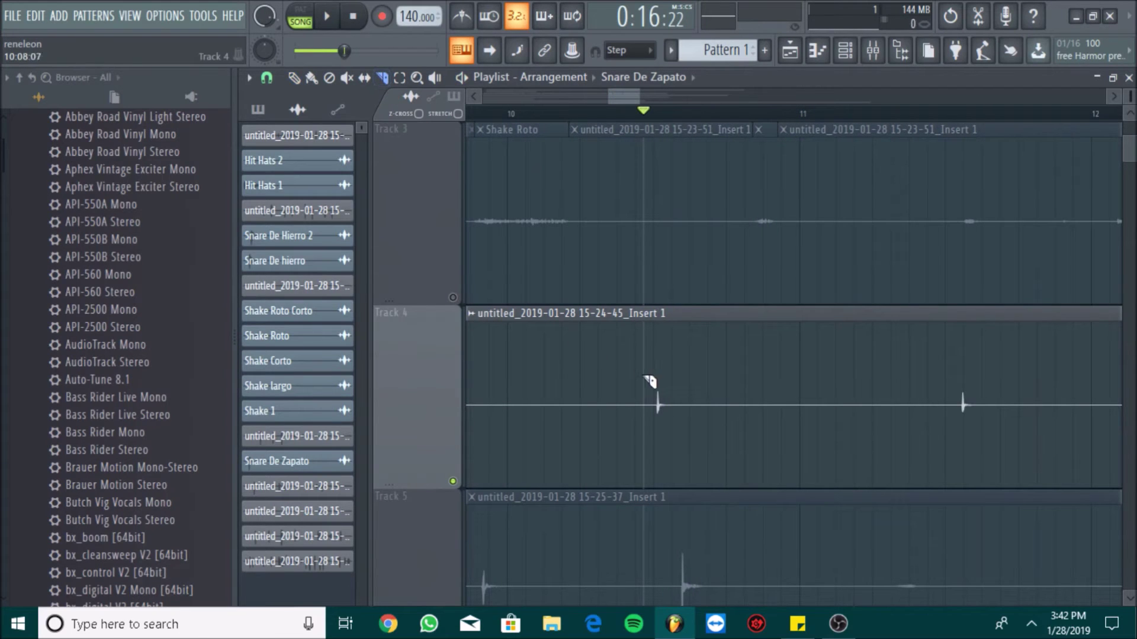
{"action": "left_click_drag", "start_coordinate": [659, 381], "coordinate": [681, 442]}
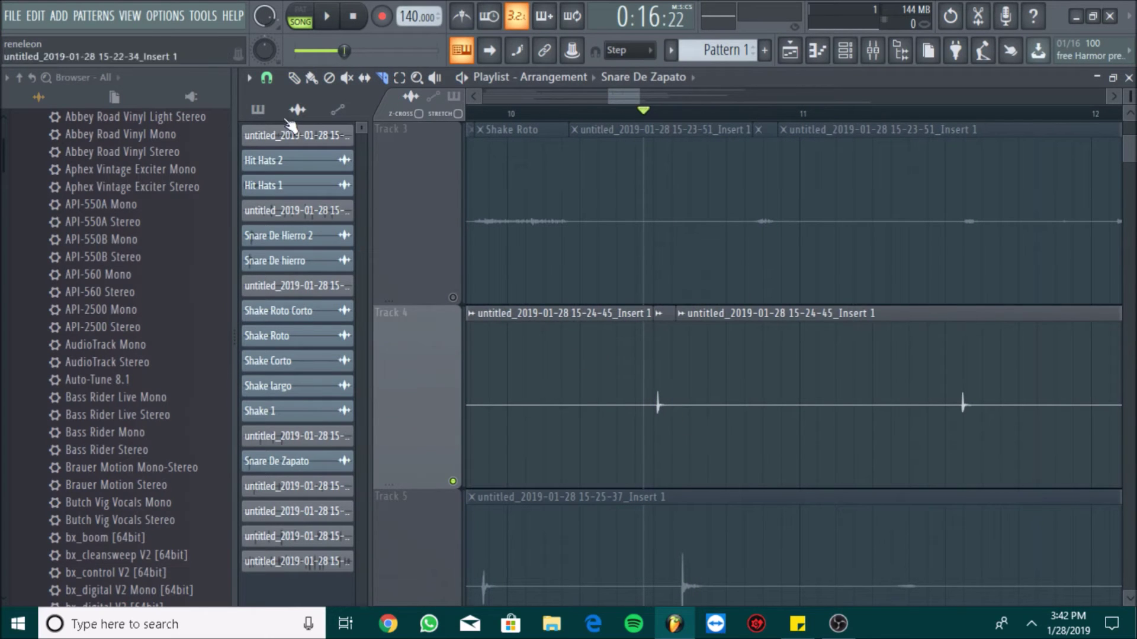
Step: Make the slice between bars 10 and 11 unique as a sample and save it as Snare De Zapato 2 in the same library folder
{"action": "left_click", "coordinate": [668, 309]}
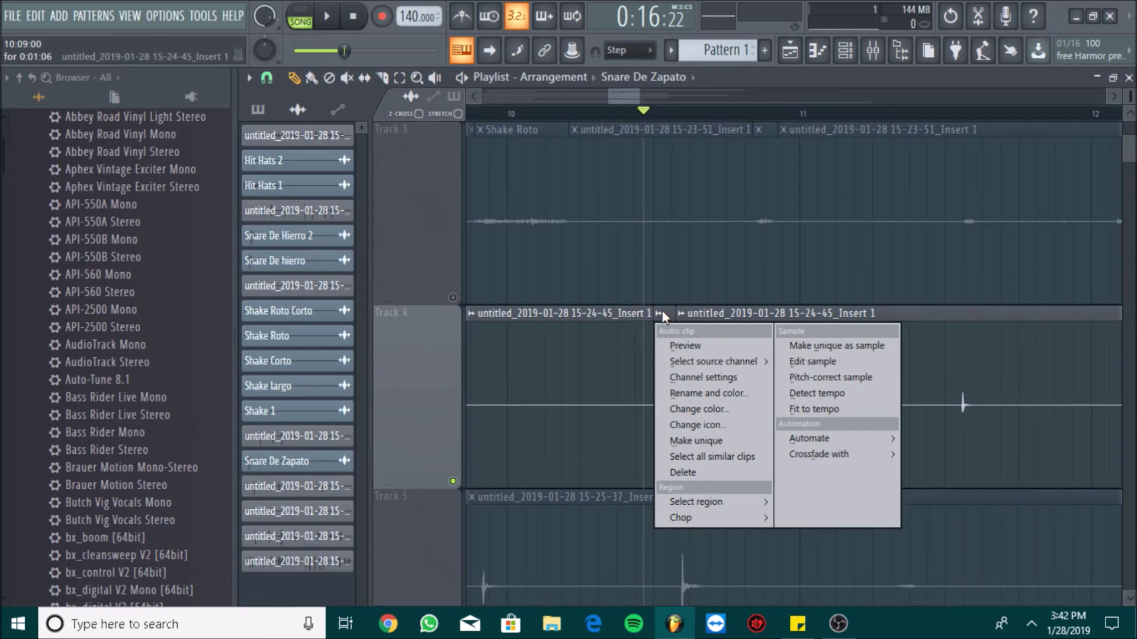
{"action": "left_click", "coordinate": [778, 347]}
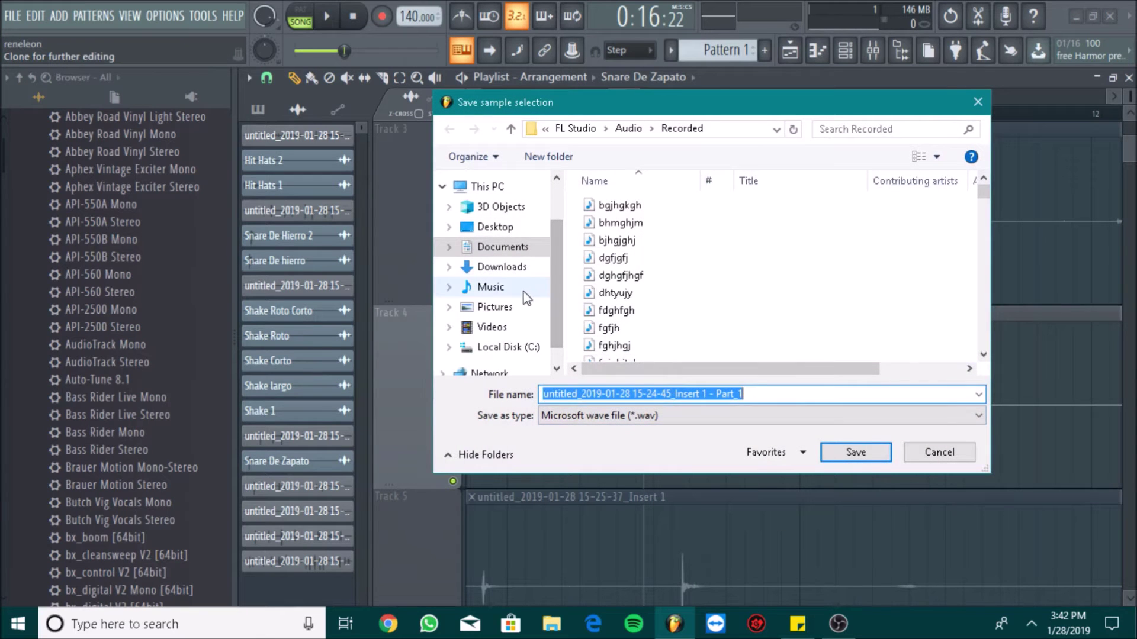
{"action": "left_click", "coordinate": [491, 288]}
{"action": "double_click", "coordinate": [680, 266]}
{"action": "left_click", "coordinate": [761, 394]}
{"action": "key", "text": "ctrl+a"}
{"action": "type", "text": "Snare D"}
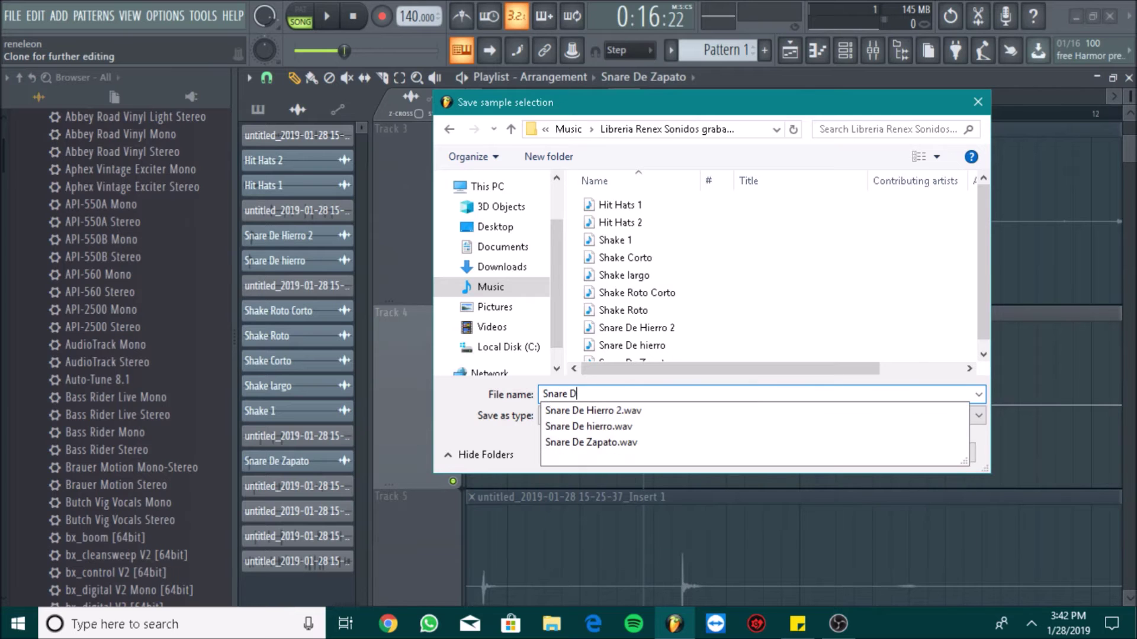
{"action": "type", "text": "e Zapato"}
{"action": "key", "text": "Return"}
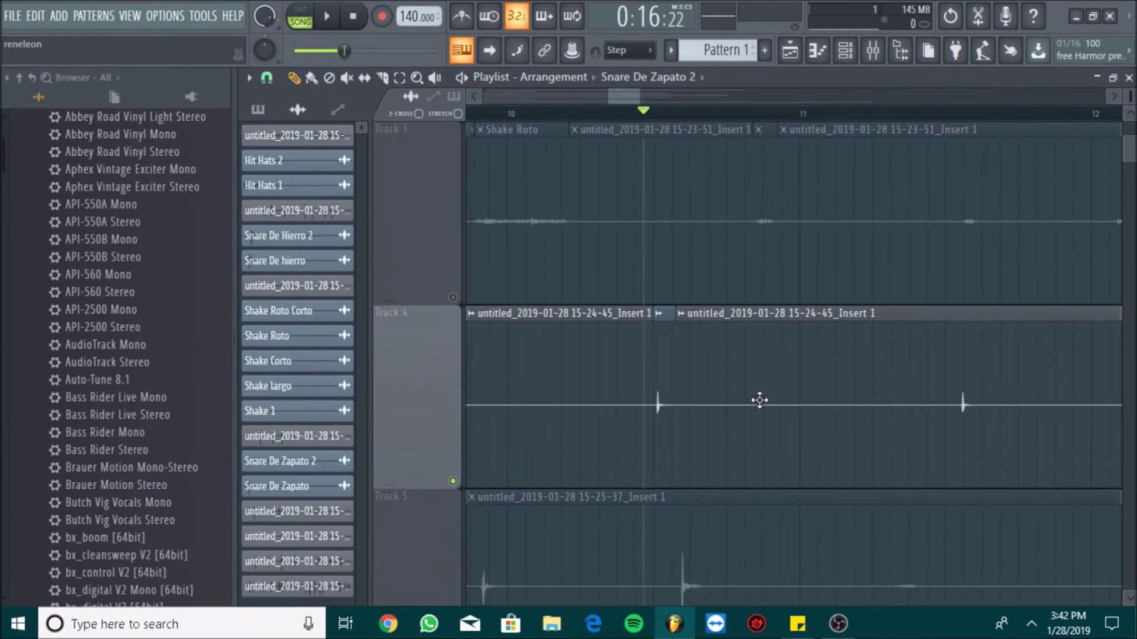
Step: Play the remaining sounds in Track 4's clip up to bar 17, then return to the start of the clip
{"action": "mouse_move", "coordinate": [634, 94]}
{"action": "left_mouse_down"}
{"action": "mouse_move", "coordinate": [677, 121]}
{"action": "mouse_move", "coordinate": [671, 97]}
{"action": "mouse_move", "coordinate": [706, 108]}
{"action": "left_mouse_up"}
{"action": "left_click", "coordinate": [673, 114]}
{"action": "key", "text": "space"}
{"action": "key", "text": "space"}
{"action": "key", "text": "space"}
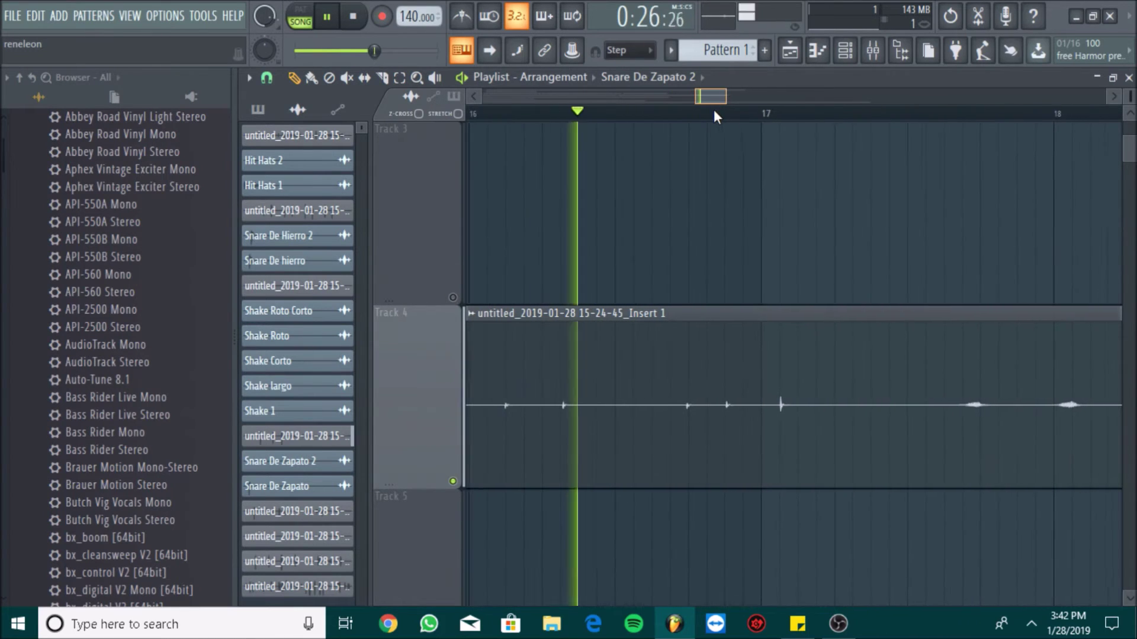
{"action": "key", "text": "space"}
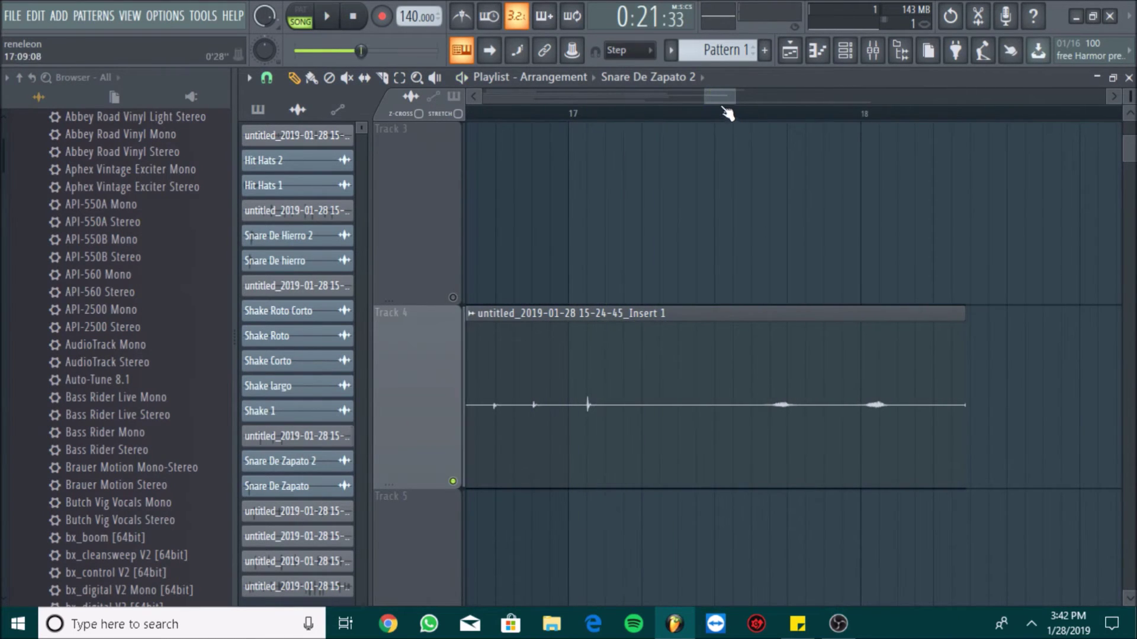
{"action": "left_click_drag", "start_coordinate": [718, 98], "coordinate": [708, 101]}
{"action": "left_click", "coordinate": [788, 113]}
{"action": "key", "text": "space"}
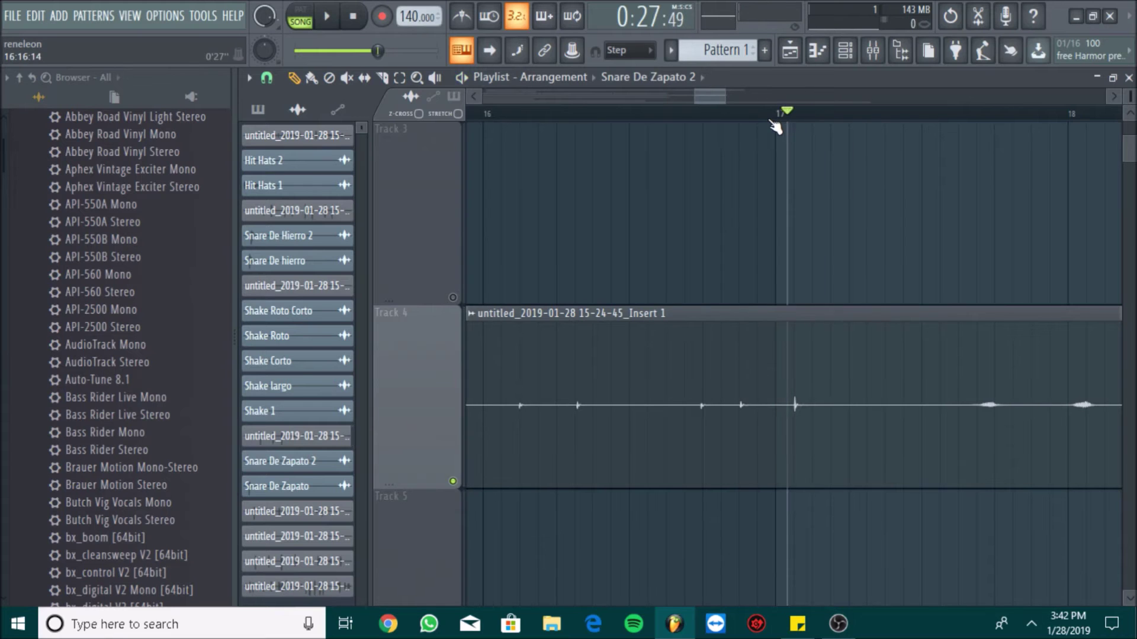
{"action": "key", "text": "space"}
{"action": "left_click_drag", "start_coordinate": [723, 102], "coordinate": [418, 116]}
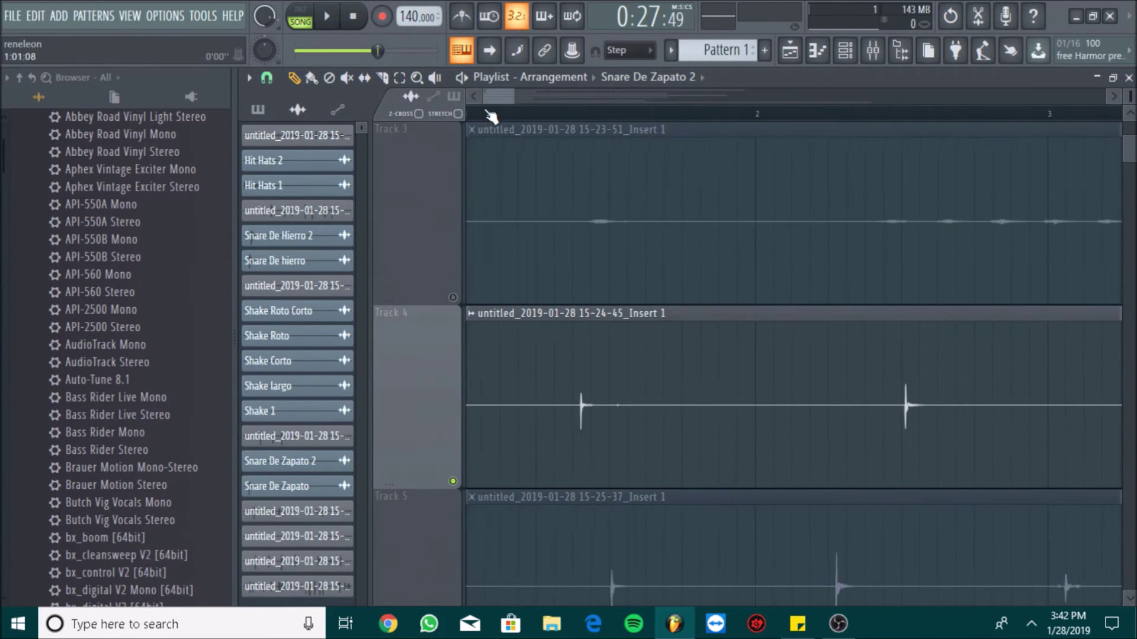
Step: Solo Track 5 and play its clip, skipping ahead through the hits up to about bar 10
{"action": "left_click_drag", "start_coordinate": [513, 101], "coordinate": [725, 102]}
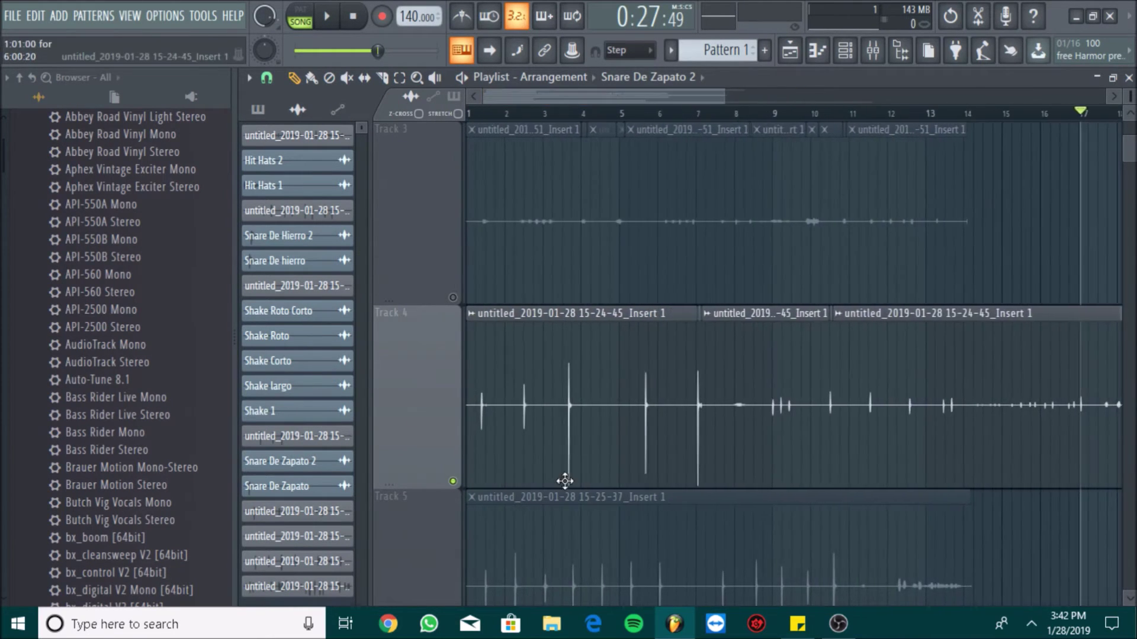
{"action": "scroll", "coordinate": [453, 486], "scroll_direction": "down", "scroll_amount": 5}
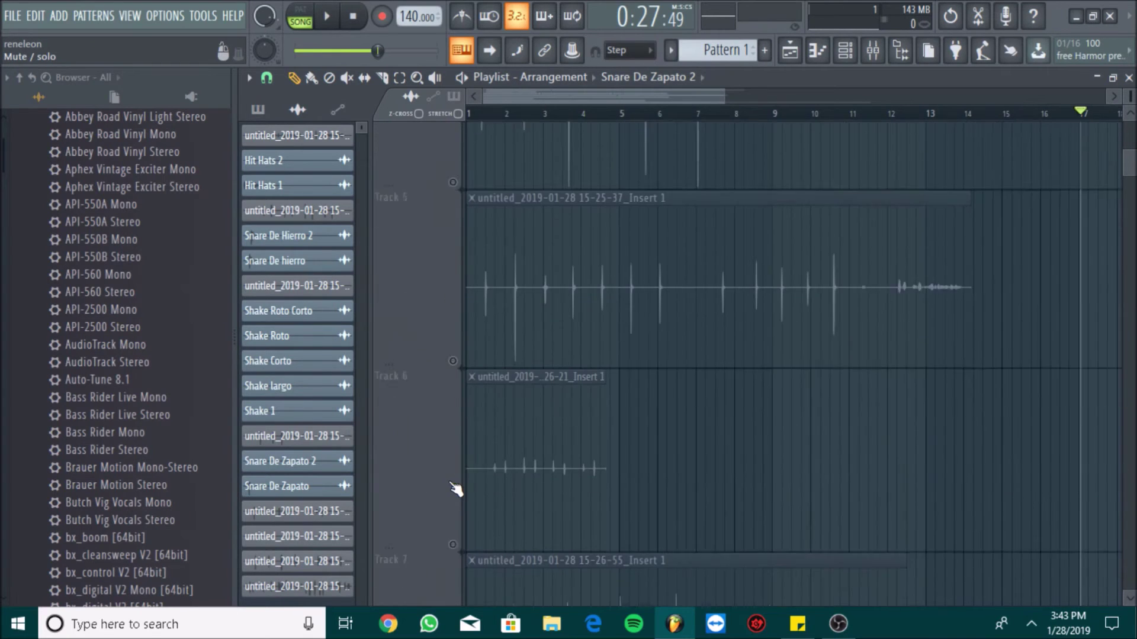
{"action": "left_click", "coordinate": [487, 116]}
{"action": "key", "text": "space"}
{"action": "key", "text": "space"}
{"action": "left_click", "coordinate": [483, 116]}
{"action": "key", "text": "space"}
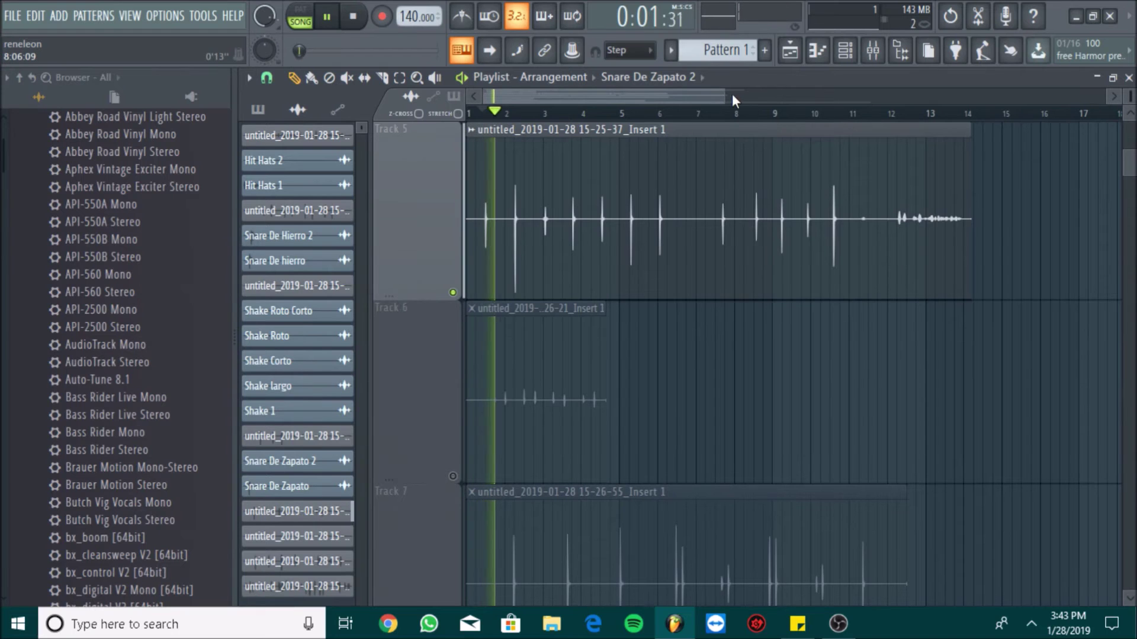
{"action": "left_click_drag", "start_coordinate": [732, 98], "coordinate": [697, 113]}
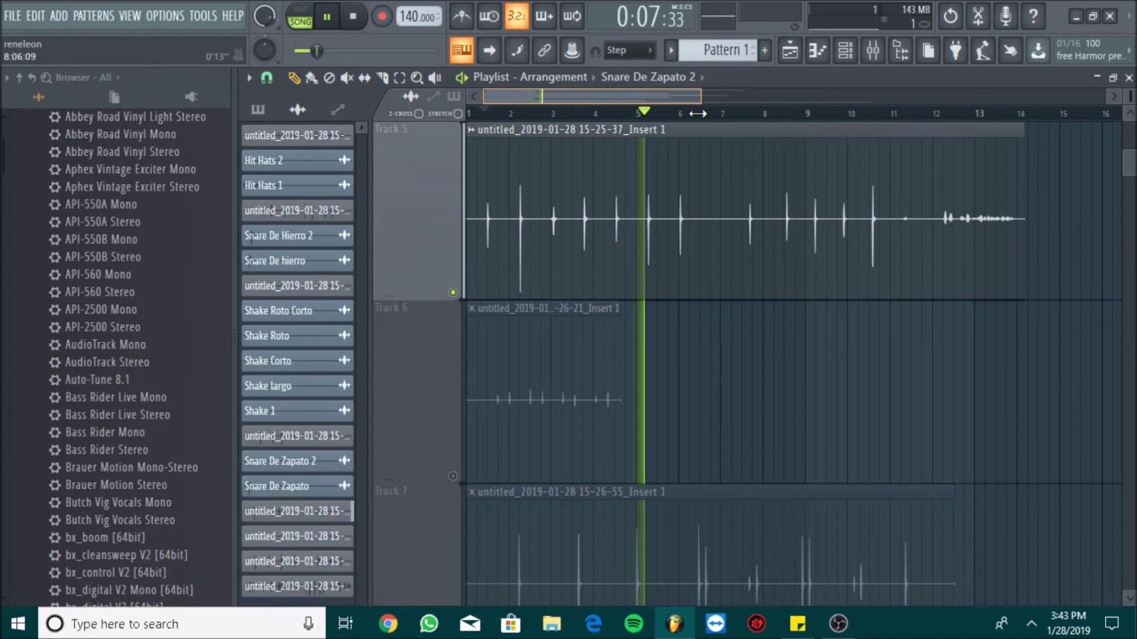
{"action": "left_click", "coordinate": [752, 113]}
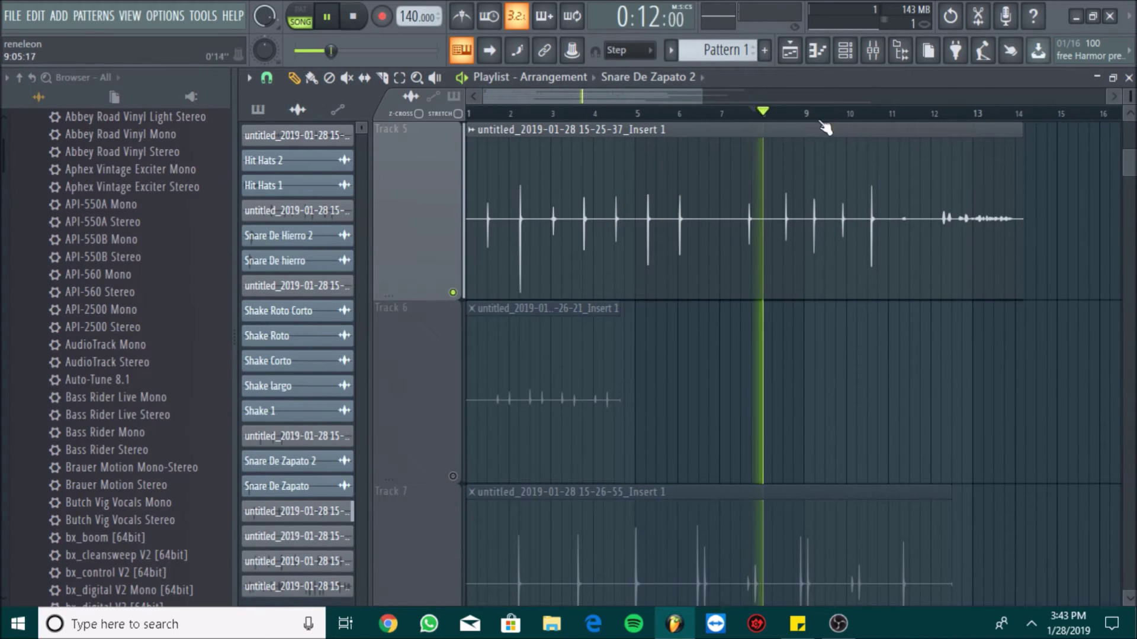
{"action": "left_click", "coordinate": [870, 112]}
{"action": "key", "text": "space"}
Step: Audition the first hit on Track 5, between bars 1 and 2, and slice the clip tightly around it
{"action": "mouse_move", "coordinate": [699, 96]}
{"action": "left_mouse_down"}
{"action": "mouse_move", "coordinate": [611, 109]}
{"action": "mouse_move", "coordinate": [502, 97]}
{"action": "left_mouse_up"}
{"action": "key", "text": "space"}
{"action": "key", "text": "space"}
{"action": "left_click", "coordinate": [590, 113]}
{"action": "left_click", "coordinate": [384, 80]}
{"action": "key", "text": "space"}
{"action": "key", "text": "space"}
{"action": "key", "text": "space"}
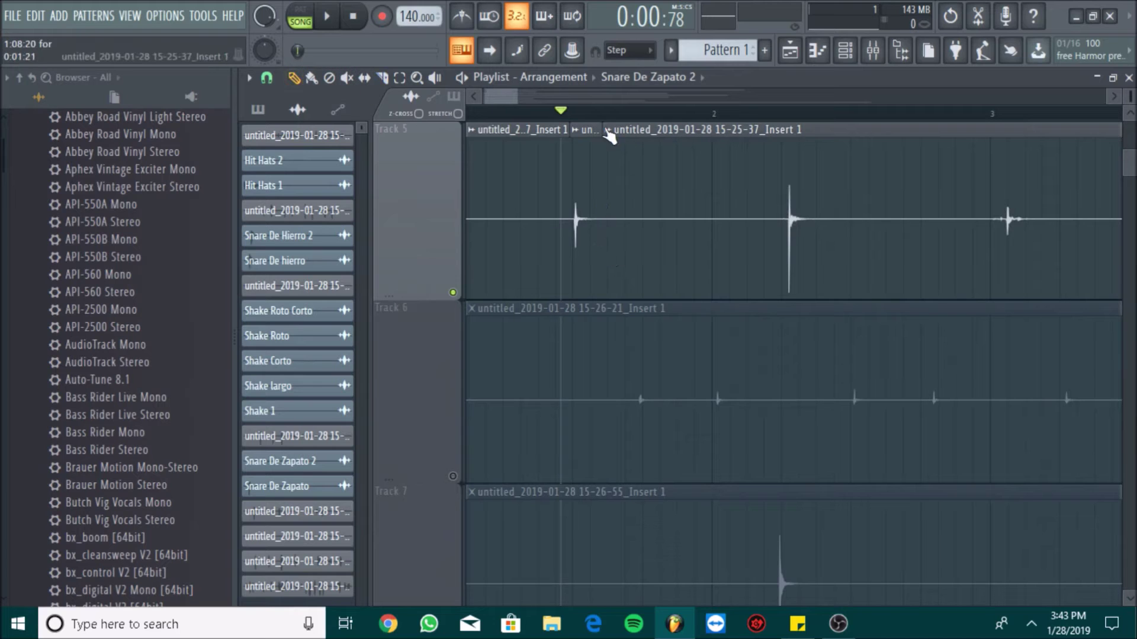
Step: Make the first Track 5 slice unique as a sample and save it as Conga bongo 1 in Music's Libreria Renex Sonidos grabados folder
{"action": "left_click", "coordinate": [578, 135]}
{"action": "left_click", "coordinate": [719, 169]}
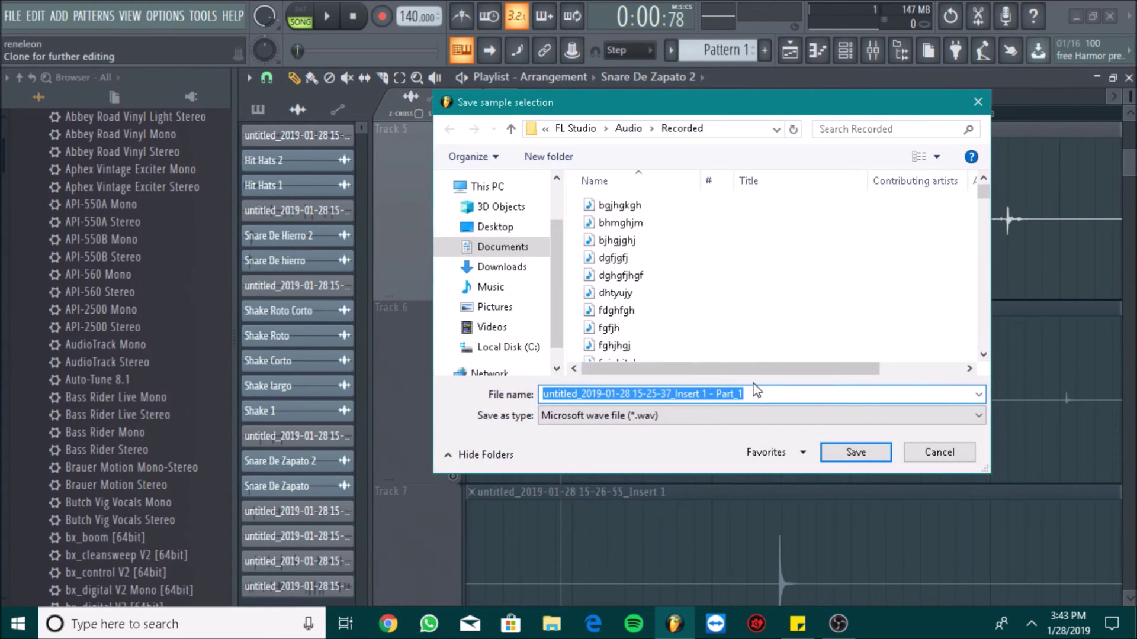
{"action": "left_click", "coordinate": [492, 286]}
{"action": "scroll", "coordinate": [681, 284], "scroll_direction": "down", "scroll_amount": 1}
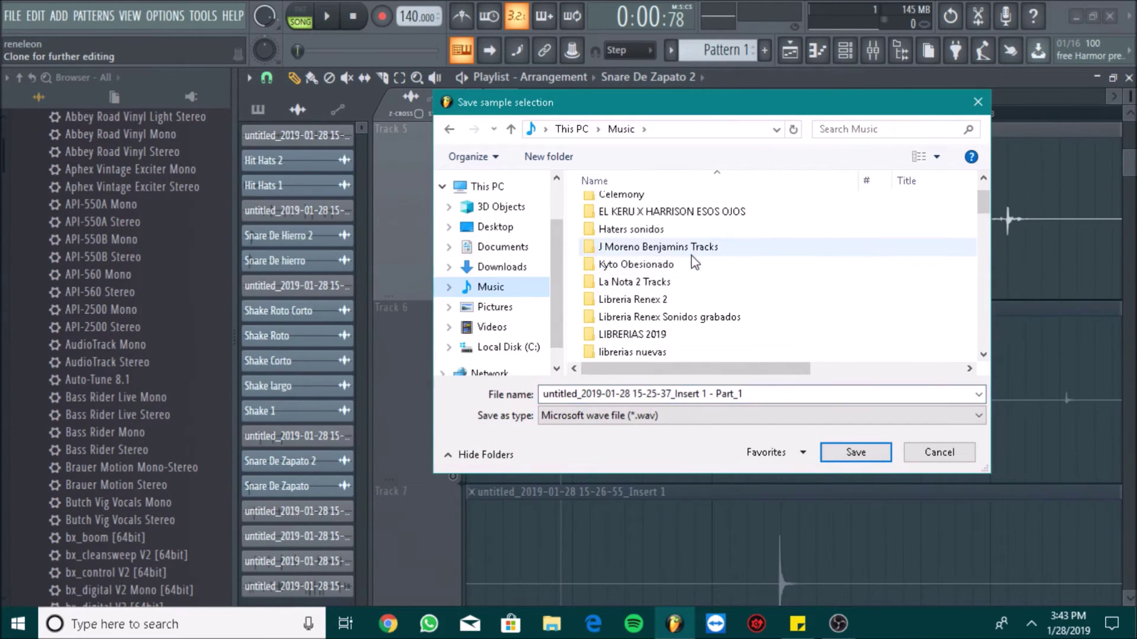
{"action": "scroll", "coordinate": [707, 307], "scroll_direction": "down", "scroll_amount": 1}
{"action": "double_click", "coordinate": [705, 264]}
{"action": "left_click", "coordinate": [753, 395]}
{"action": "scroll", "coordinate": [816, 307], "scroll_direction": "down", "scroll_amount": 1}
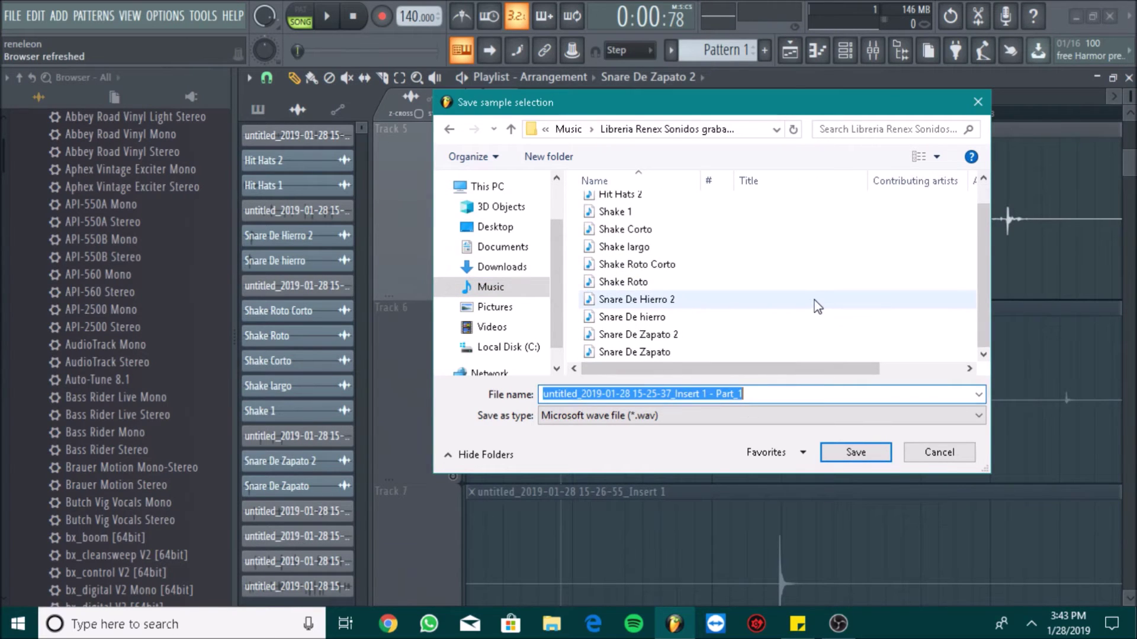
{"action": "type", "text": "Conga bongo 1"}
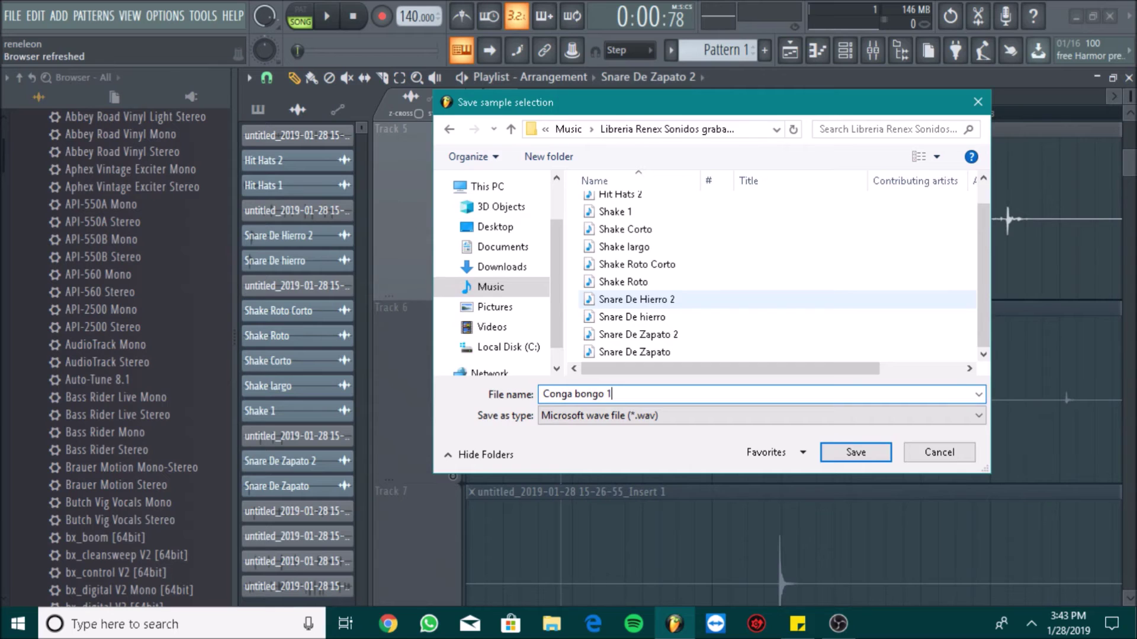
{"action": "key", "text": "Return"}
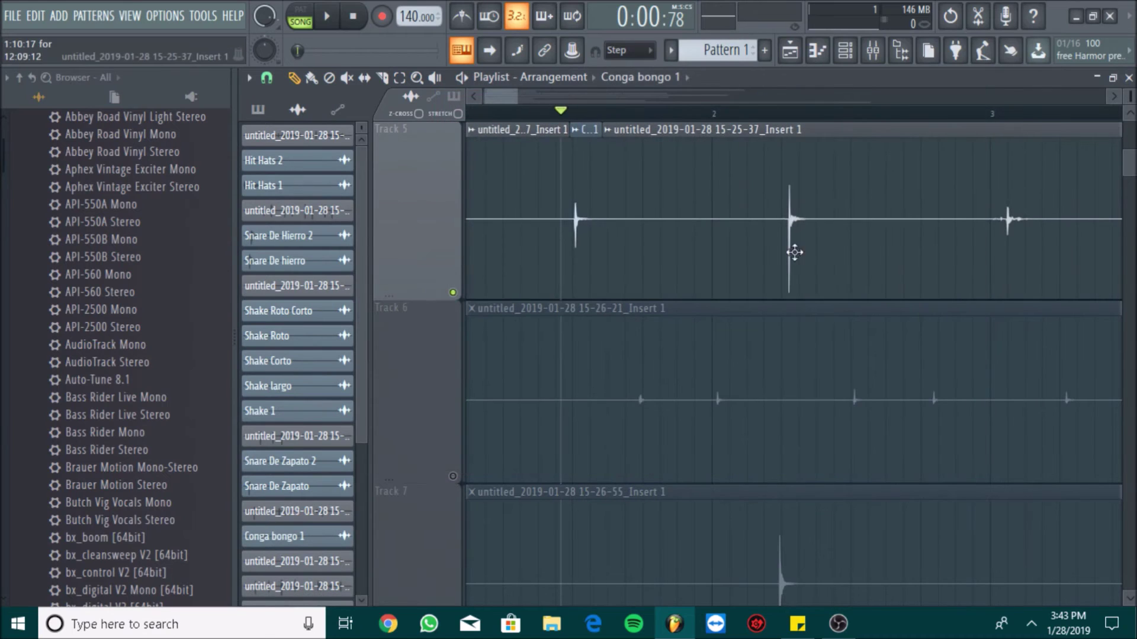
Step: Audition the second hit on Track 5, shortly after bar 2, and slice the clip tightly around it
{"action": "key", "text": "space"}
{"action": "key", "text": "space"}
{"action": "left_click_drag", "start_coordinate": [495, 96], "coordinate": [502, 96]}
{"action": "left_click", "coordinate": [365, 79]}
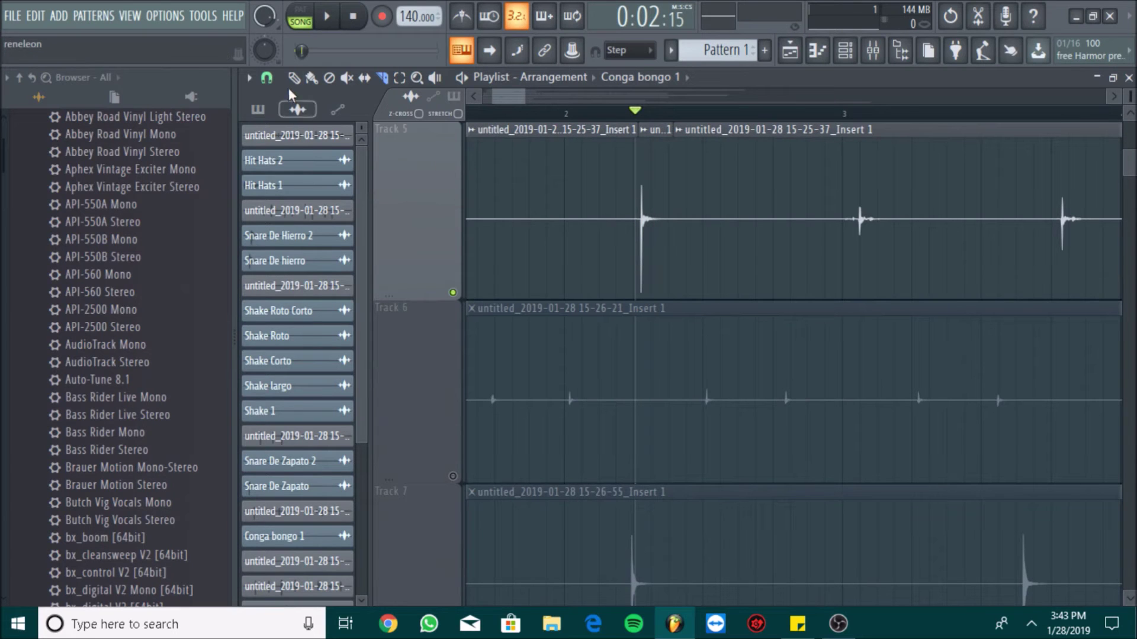
Step: Make the slice shortly after bar 2 unique as a sample and save it as Conga bongo 2 in the same library folder
{"action": "left_click", "coordinate": [645, 131]}
{"action": "left_click", "coordinate": [839, 161]}
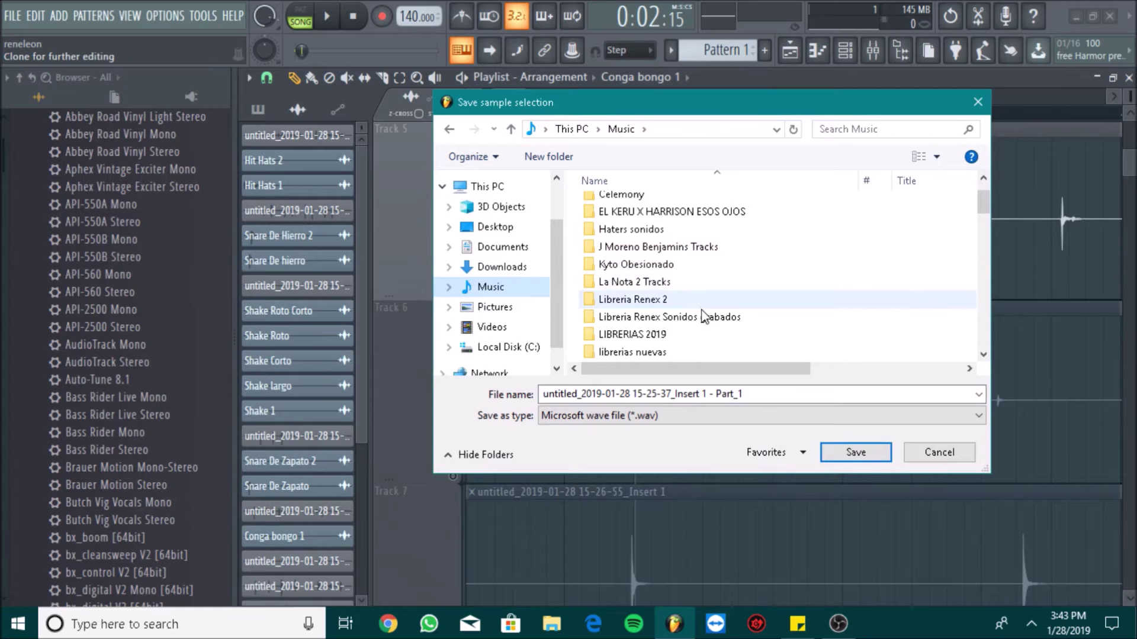
{"action": "double_click", "coordinate": [663, 310]}
{"action": "left_click", "coordinate": [747, 393]}
{"action": "type", "text": "Conga bongo 2"}
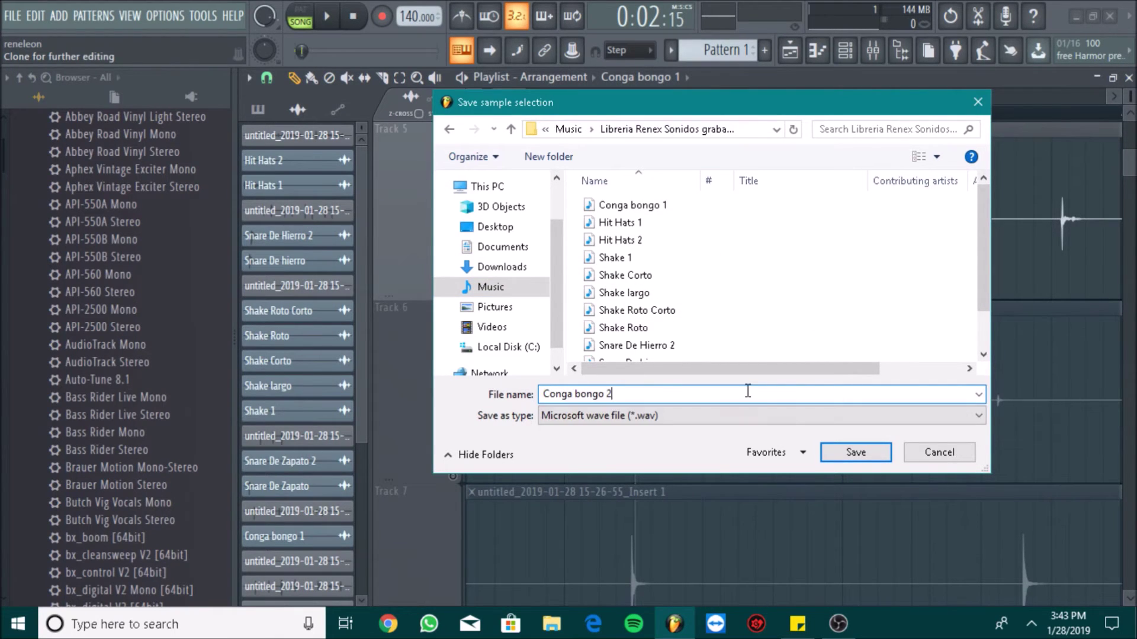
{"action": "key", "text": "Return"}
Step: Audition the Track 5 hits from bar 3 and slice the clip around the hit just before bar 4
{"action": "left_click_drag", "start_coordinate": [516, 96], "coordinate": [531, 99]}
{"action": "left_click_drag", "start_coordinate": [567, 112], "coordinate": [551, 115]}
{"action": "key", "text": "space"}
{"action": "key", "text": "space"}
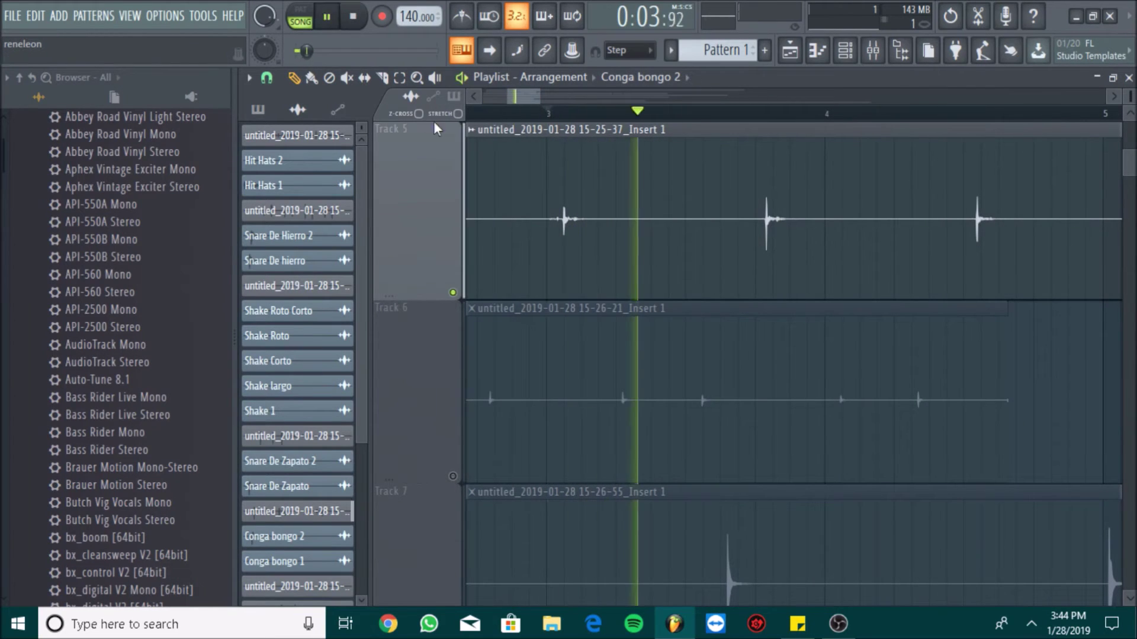
{"action": "left_click", "coordinate": [756, 114]}
{"action": "key", "text": "space"}
{"action": "key", "text": "space"}
{"action": "key", "text": "space"}
{"action": "key", "text": "space"}
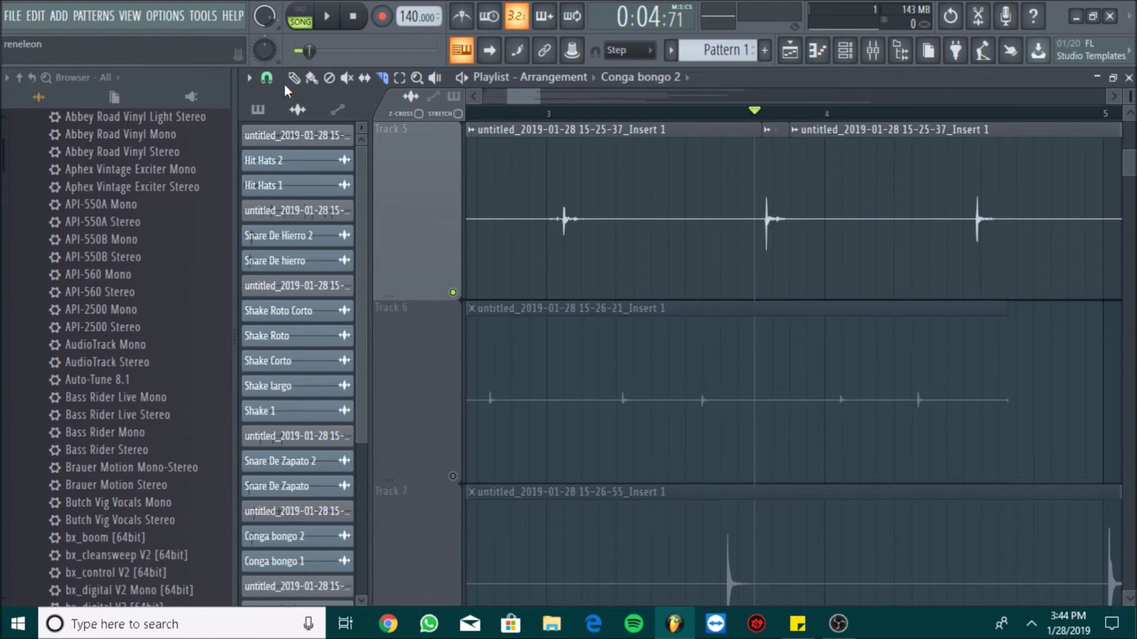
Step: Make the slice just before bar 4 unique as a sample and save it as Conga Bongo 3 in the same library folder
{"action": "left_click", "coordinate": [760, 128]}
{"action": "left_click", "coordinate": [869, 159]}
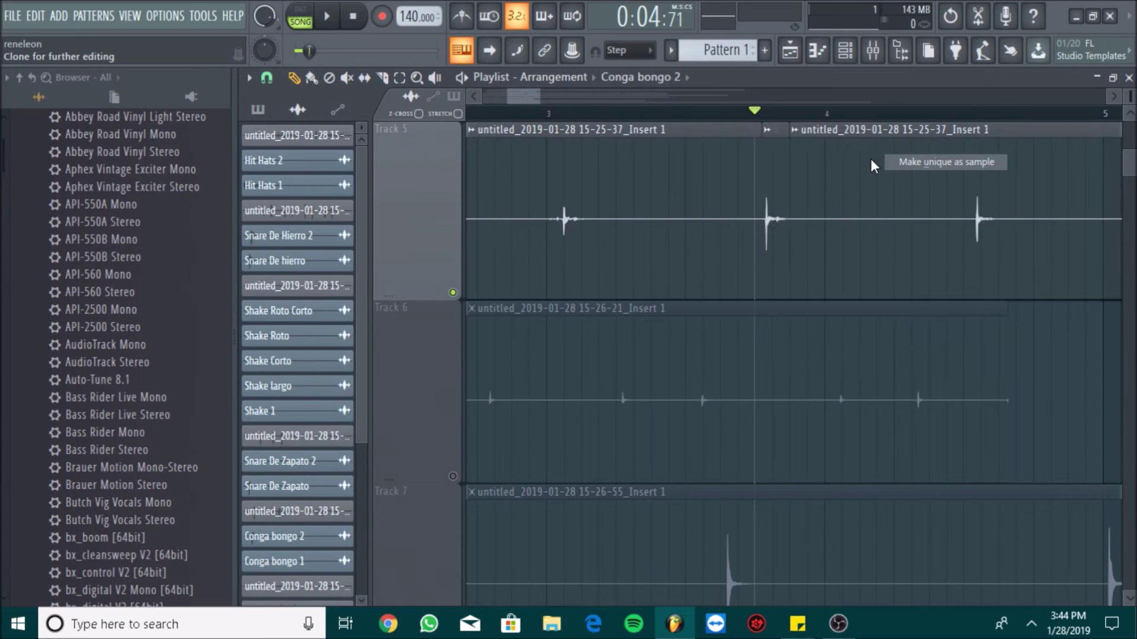
{"action": "left_click", "coordinate": [490, 288]}
{"action": "scroll", "coordinate": [699, 296], "scroll_direction": "down", "scroll_amount": 1}
{"action": "left_click", "coordinate": [707, 270]}
{"action": "double_click", "coordinate": [707, 270]}
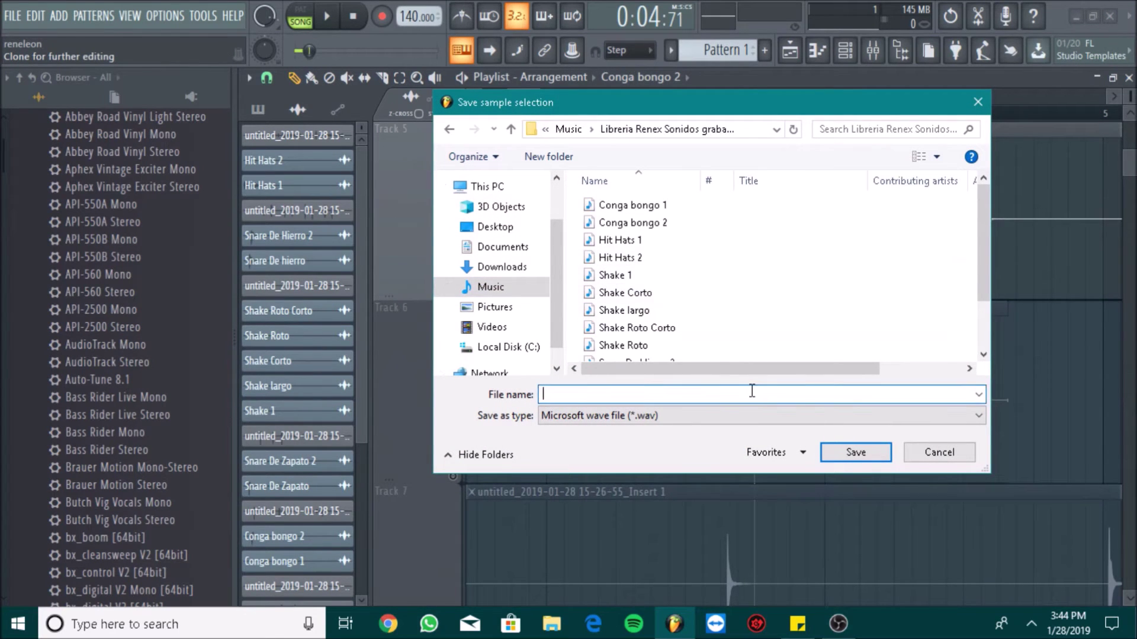
{"action": "type", "text": "Conga Bongo 3"}
{"action": "key", "text": "Return"}
Step: Check the remaining hits on Track 5, then solo Track 6 and play its short clip
{"action": "left_click_drag", "start_coordinate": [548, 97], "coordinate": [437, 244]}
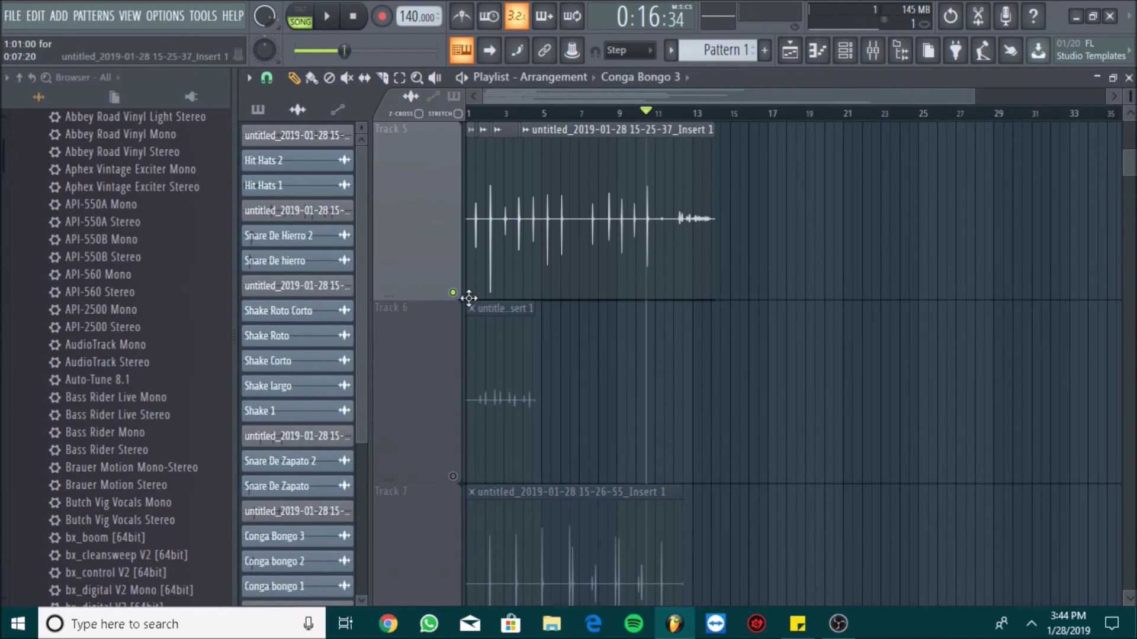
{"action": "scroll", "coordinate": [453, 354], "scroll_direction": "down", "scroll_amount": 2}
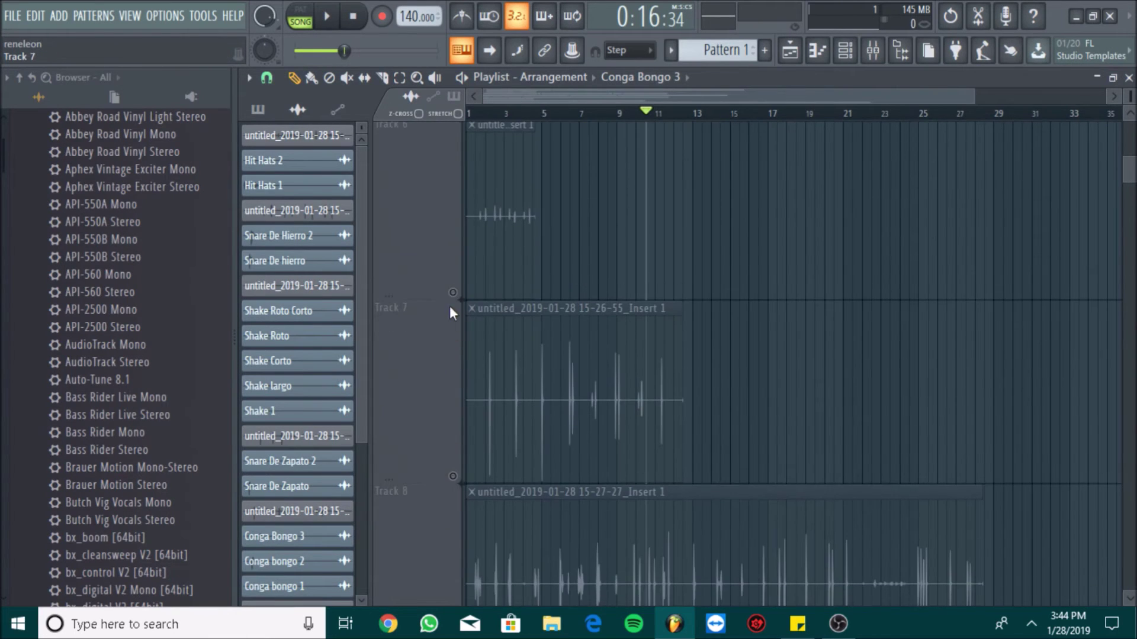
{"action": "key", "text": "space"}
{"action": "left_click_drag", "start_coordinate": [968, 95], "coordinate": [595, 98]}
{"action": "key", "text": "space"}
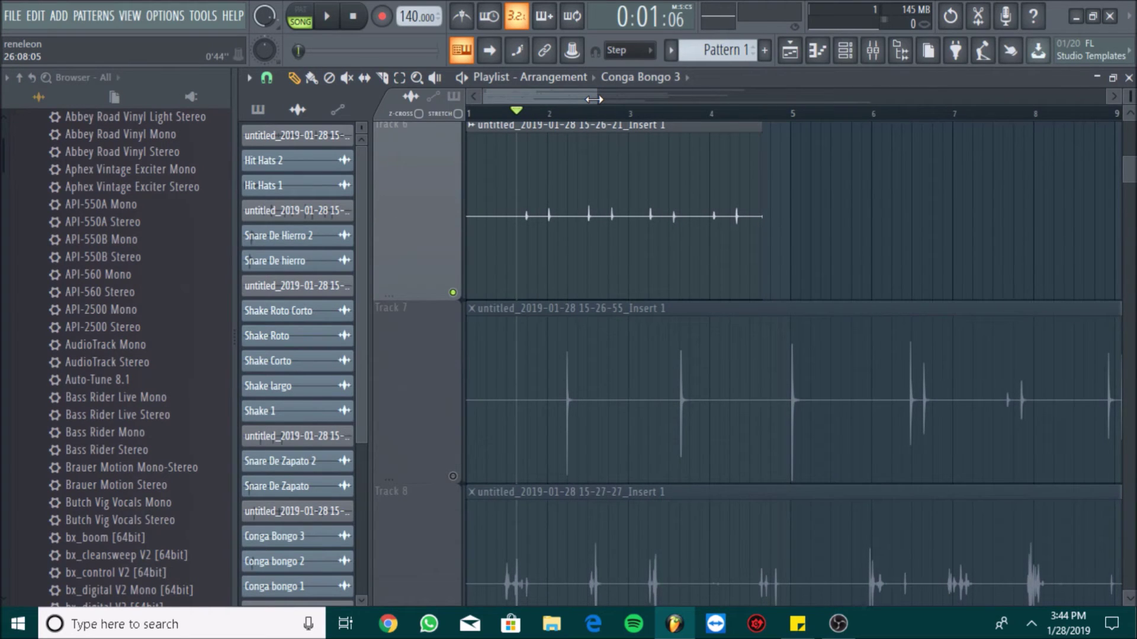
Step: Solo Track 7 in place of Track 6 and play its clip to find usable hits
{"action": "left_click", "coordinate": [455, 295]}
{"action": "scroll", "coordinate": [457, 314], "scroll_direction": "down", "scroll_amount": 1}
{"action": "left_click", "coordinate": [457, 292]}
{"action": "scroll", "coordinate": [461, 291], "scroll_direction": "up", "scroll_amount": 1}
{"action": "scroll", "coordinate": [465, 296], "scroll_direction": "up", "scroll_amount": 1}
{"action": "scroll", "coordinate": [464, 297], "scroll_direction": "down", "scroll_amount": 2}
{"action": "key", "text": "space"}
Step: Audition the hit between bars 3 and 4 on Track 7 and slice the clip around it, including its decay
{"action": "mouse_move", "coordinate": [560, 98]}
{"action": "left_mouse_down"}
{"action": "mouse_move", "coordinate": [646, 96]}
{"action": "mouse_move", "coordinate": [547, 99]}
{"action": "left_mouse_up"}
{"action": "left_click", "coordinate": [383, 78]}
{"action": "key", "text": "space"}
{"action": "left_click", "coordinate": [609, 114]}
{"action": "key", "text": "space"}
{"action": "key", "text": "space"}
{"action": "left_click_drag", "start_coordinate": [542, 92], "coordinate": [527, 97]}
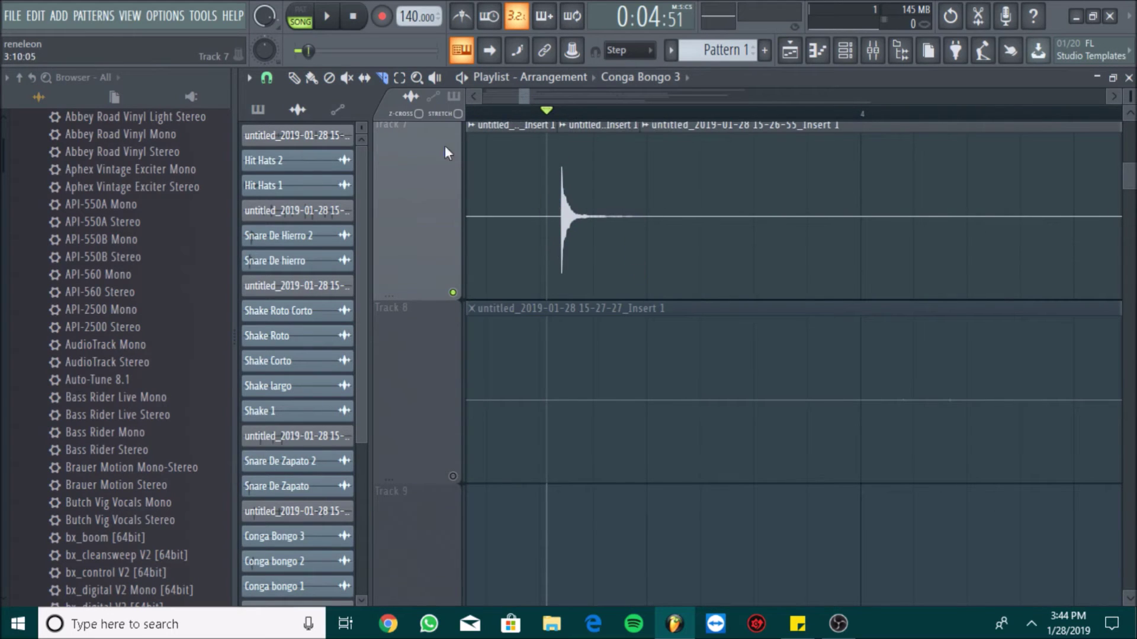
Step: Make the Track 7 slice between bars 3 and 4 unique as a sample and save it as Cristal 1 in Libreria Renex Sonidos grabados
{"action": "left_click", "coordinate": [557, 125]}
{"action": "left_click", "coordinate": [687, 161]}
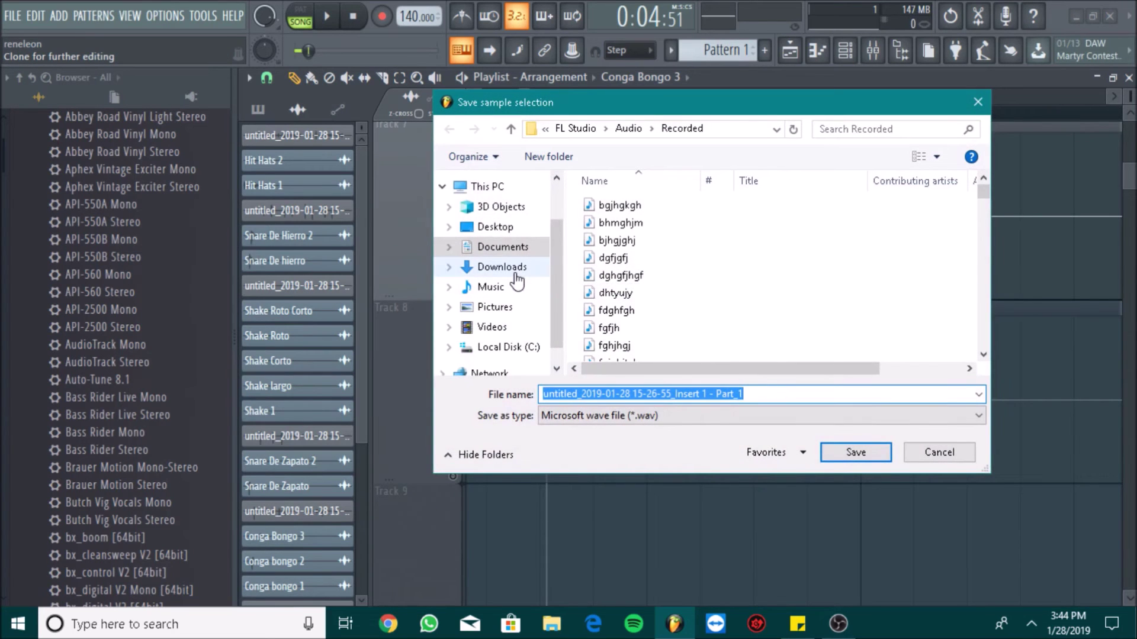
{"action": "left_click", "coordinate": [490, 286]}
{"action": "scroll", "coordinate": [660, 355], "scroll_direction": "down", "scroll_amount": 2}
{"action": "scroll", "coordinate": [708, 262], "scroll_direction": "up", "scroll_amount": 1}
{"action": "scroll", "coordinate": [708, 263], "scroll_direction": "down", "scroll_amount": 1}
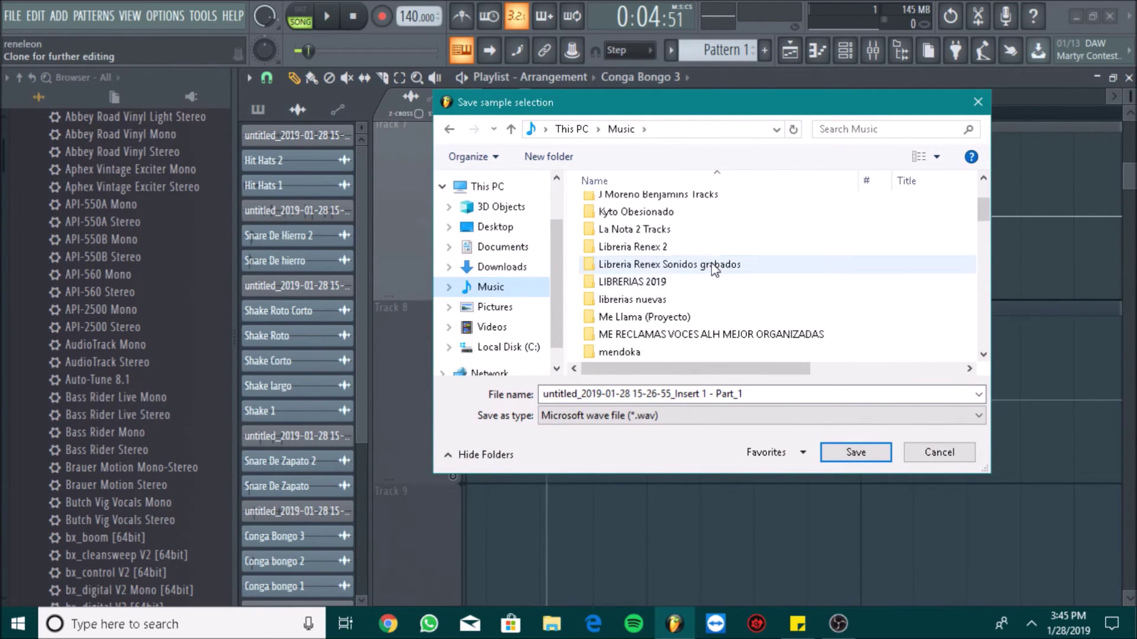
{"action": "double_click", "coordinate": [761, 262]}
{"action": "left_click", "coordinate": [759, 391]}
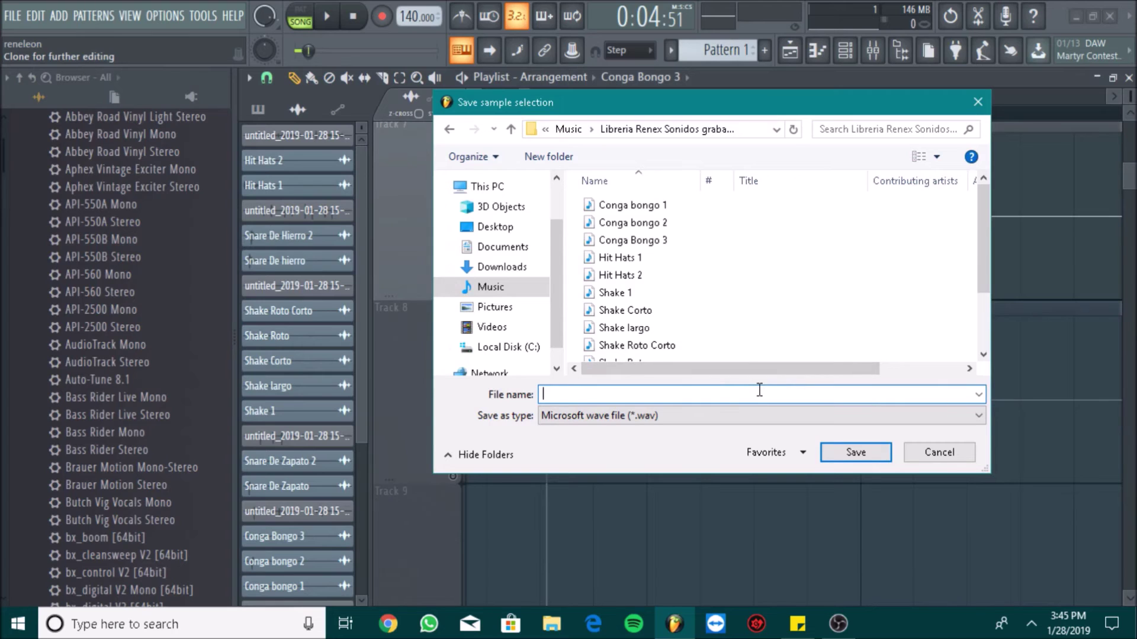
{"action": "type", "text": "Crit"}
{"action": "key", "text": "Return"}
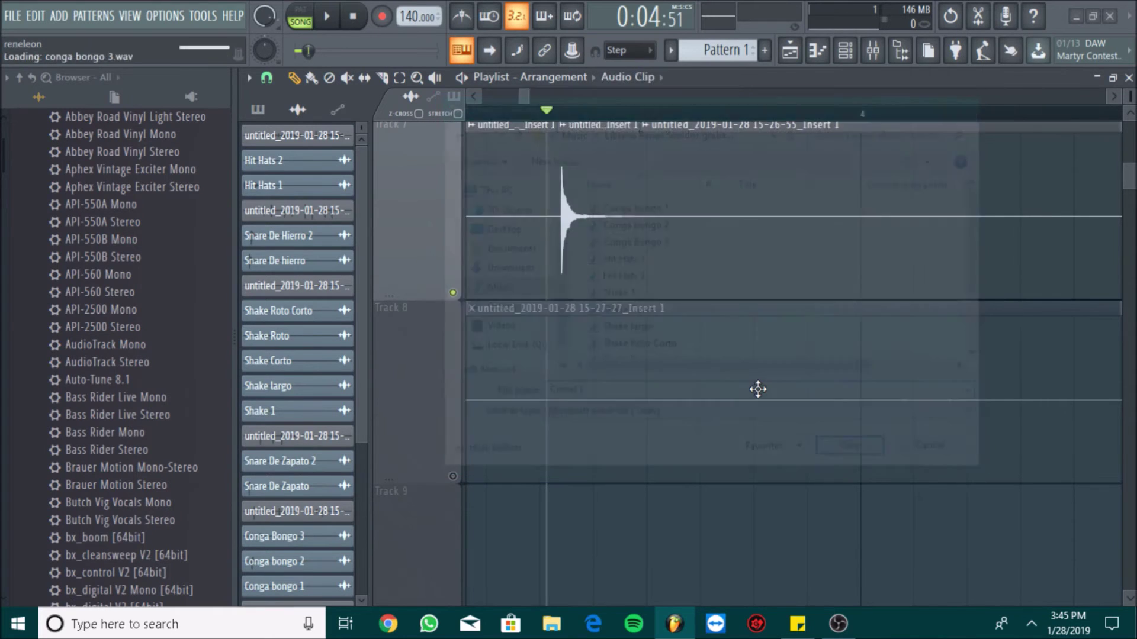
Step: Audition the hit at bar 5 on Track 7 and slice the clip from its attack to its decay
{"action": "mouse_move", "coordinate": [529, 95]}
{"action": "left_mouse_down"}
{"action": "mouse_move", "coordinate": [548, 102]}
{"action": "mouse_move", "coordinate": [537, 97]}
{"action": "left_mouse_up"}
{"action": "left_click", "coordinate": [606, 113]}
{"action": "key", "text": "space"}
{"action": "key", "text": "space"}
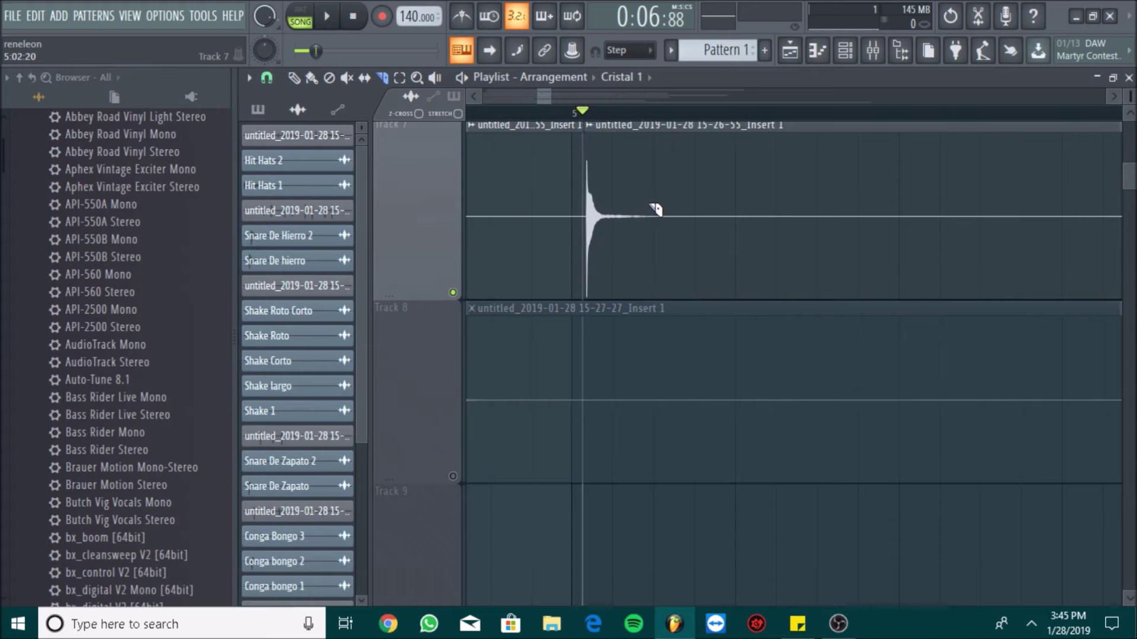
Step: Make the slice at bar 5 unique as a sample and save it as cristal 2 in the same library folder
{"action": "left_click", "coordinate": [594, 125]}
{"action": "left_click", "coordinate": [787, 157]}
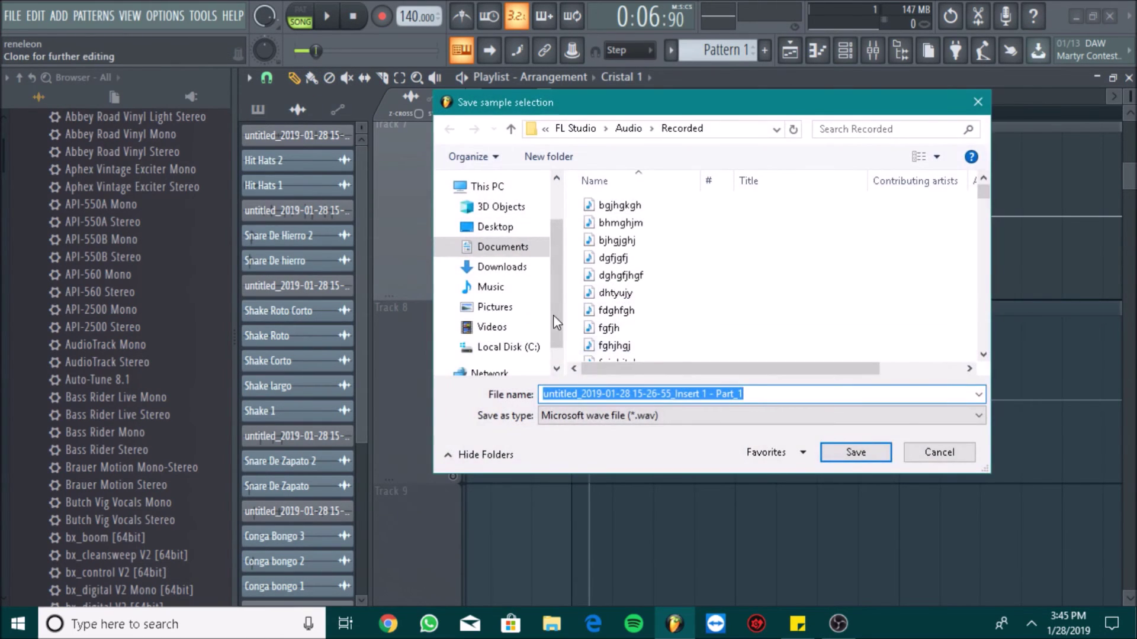
{"action": "left_click", "coordinate": [510, 286]}
{"action": "scroll", "coordinate": [702, 314], "scroll_direction": "down", "scroll_amount": 1}
{"action": "double_click", "coordinate": [701, 314]}
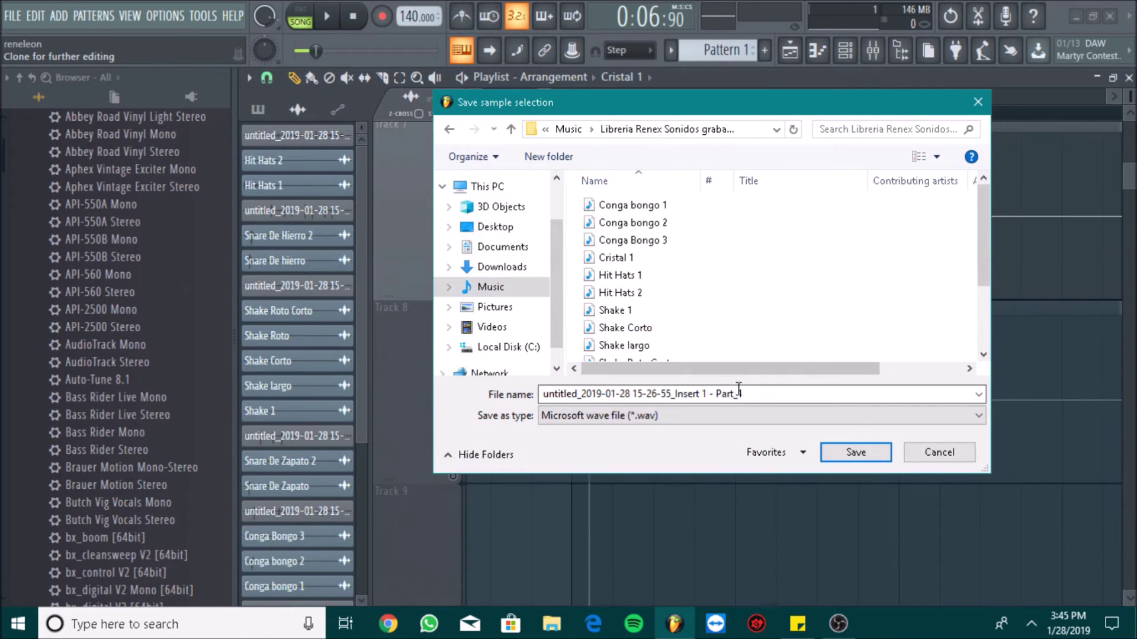
{"action": "type", "text": "cristal 2"}
{"action": "key", "text": "Return"}
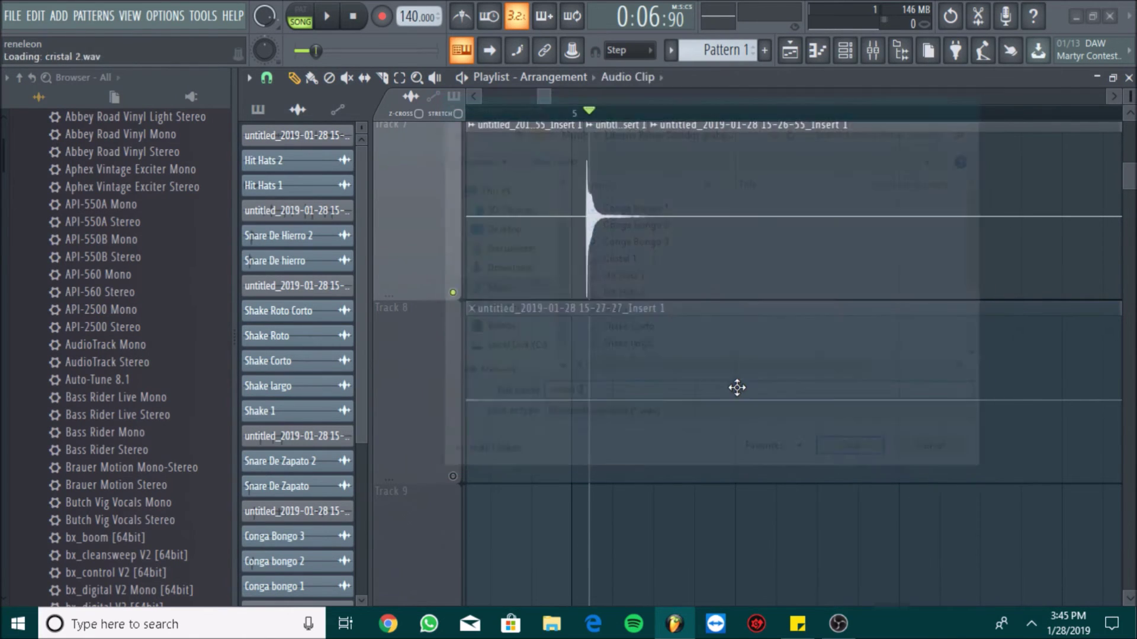
Step: Solo Track 8 in place of Track 7 and play its clip from the start to past bar 7
{"action": "left_click_drag", "start_coordinate": [544, 104], "coordinate": [663, 109]}
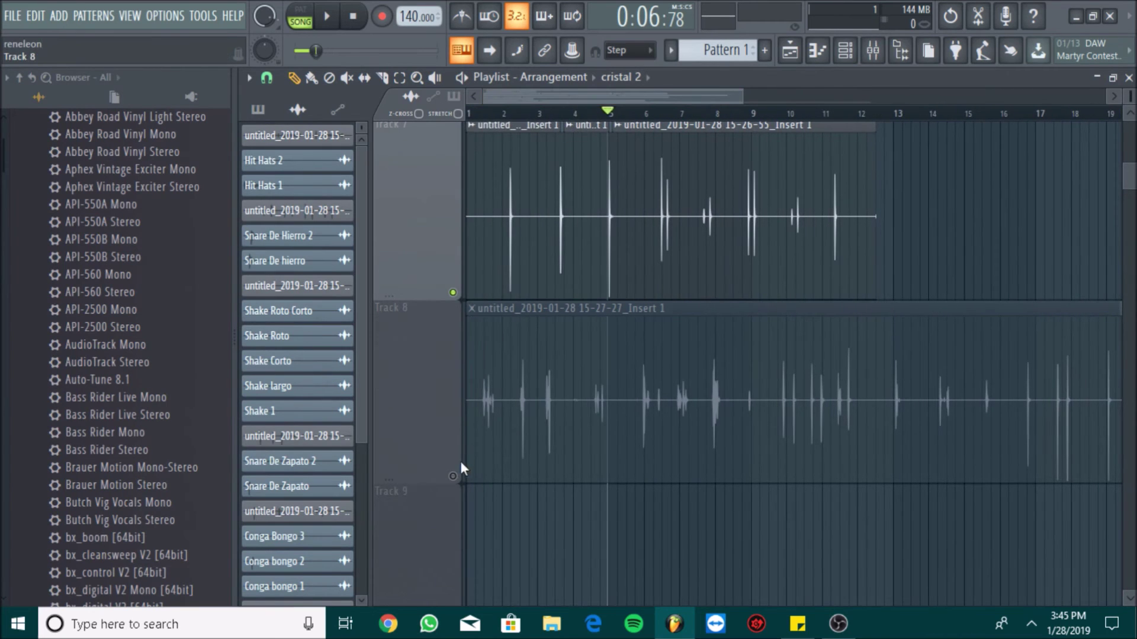
{"action": "left_click", "coordinate": [452, 476]}
{"action": "left_click", "coordinate": [453, 292]}
{"action": "left_click", "coordinate": [481, 114]}
{"action": "key", "text": "space"}
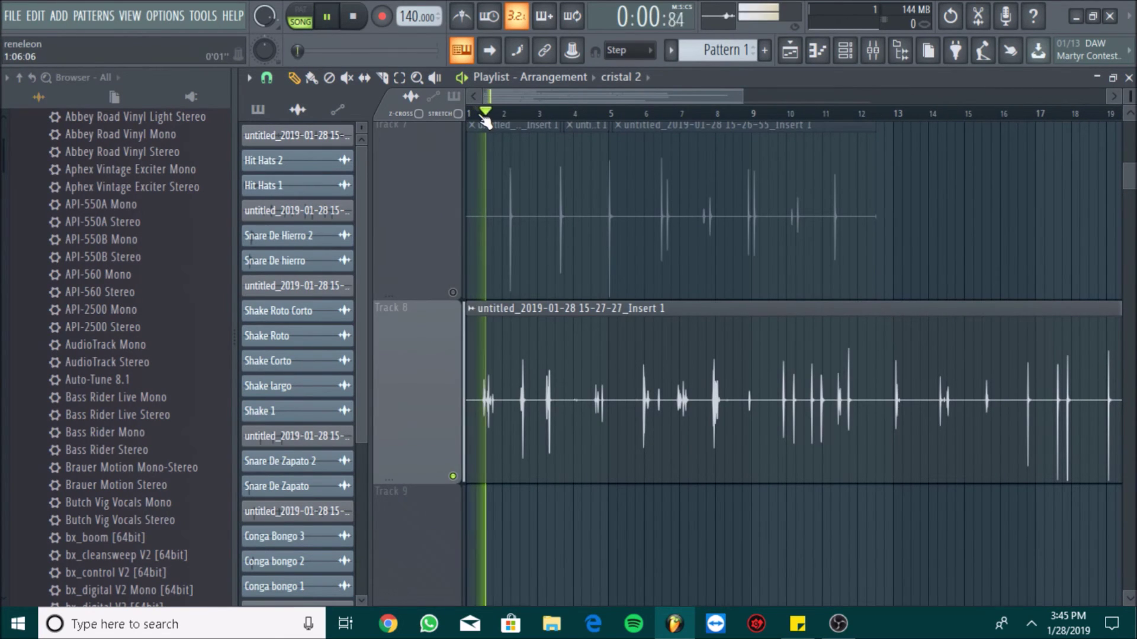
{"action": "left_click_drag", "start_coordinate": [744, 95], "coordinate": [628, 100]}
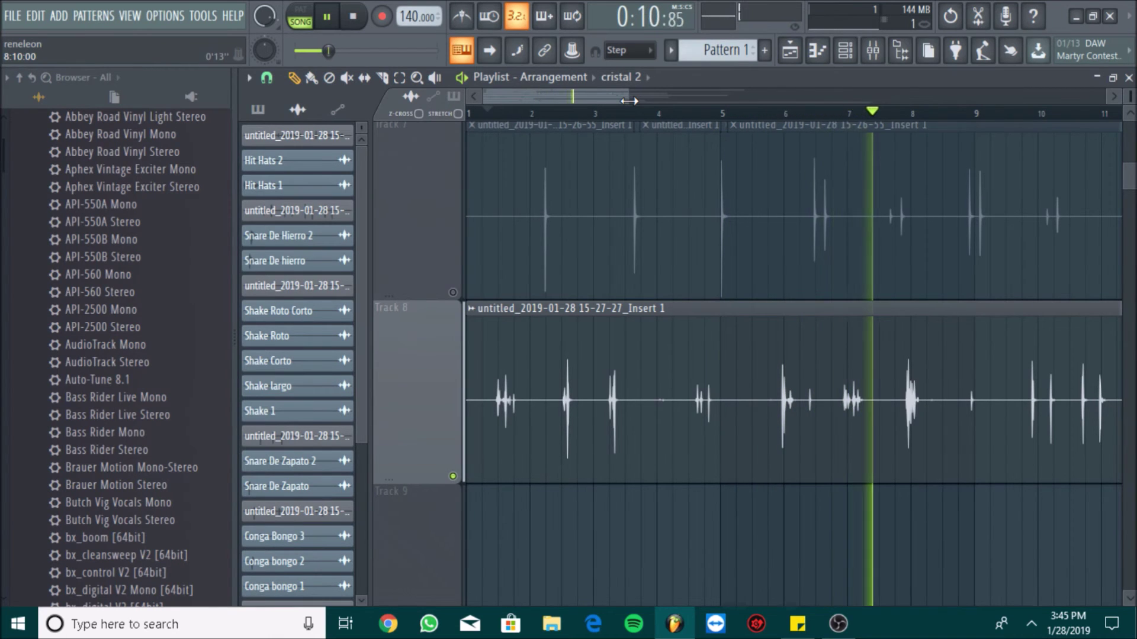
{"action": "key", "text": "space"}
Step: Slice out the hit between bars 1 and 2 on Track 8, make it unique as a sample and save it as Clap 1 in Libreria Renex Sonidos grabados
{"action": "left_click_drag", "start_coordinate": [628, 101], "coordinate": [515, 101]}
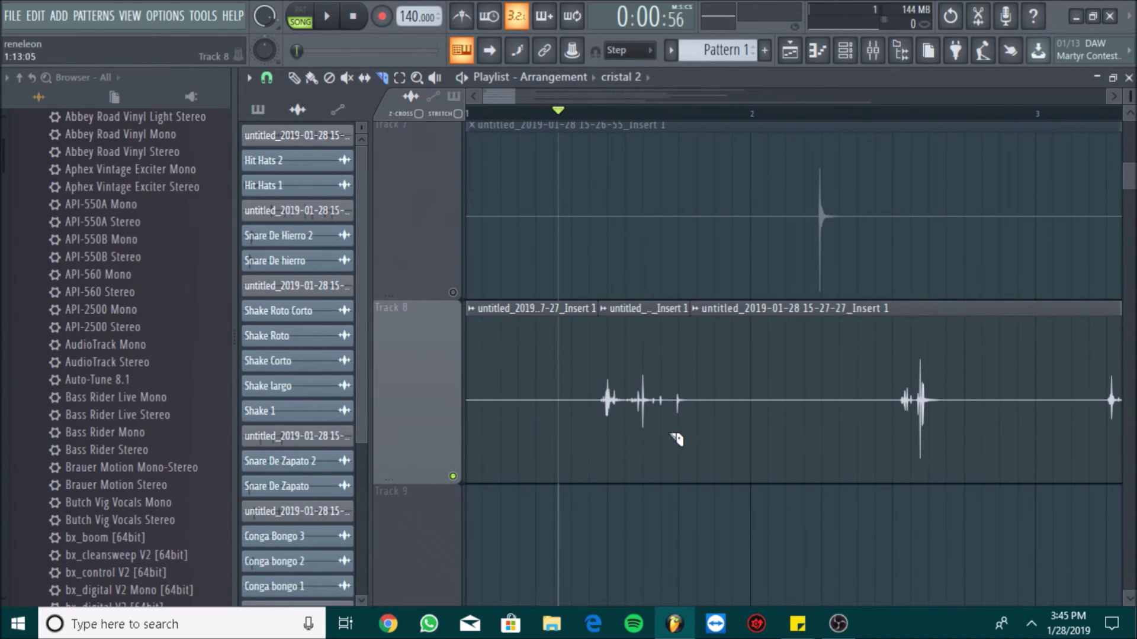
{"action": "right_click", "coordinate": [603, 319]}
{"action": "left_click", "coordinate": [834, 335]}
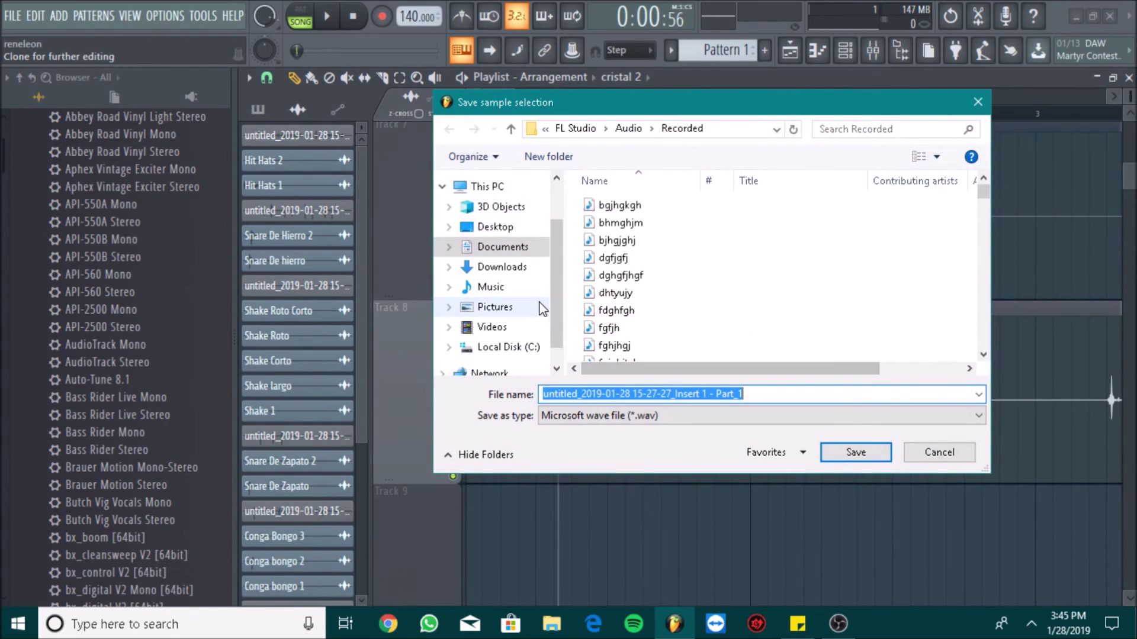
{"action": "left_click", "coordinate": [524, 286]}
{"action": "scroll", "coordinate": [688, 292], "scroll_direction": "down", "scroll_amount": 2}
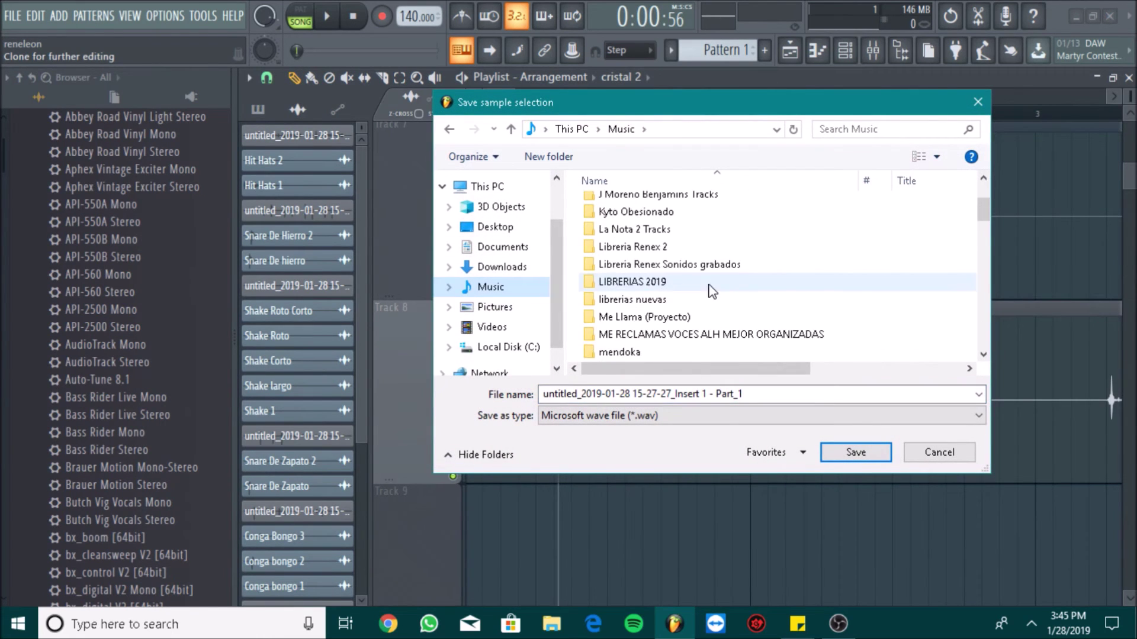
{"action": "double_click", "coordinate": [709, 268]}
{"action": "triple_click", "coordinate": [764, 393]}
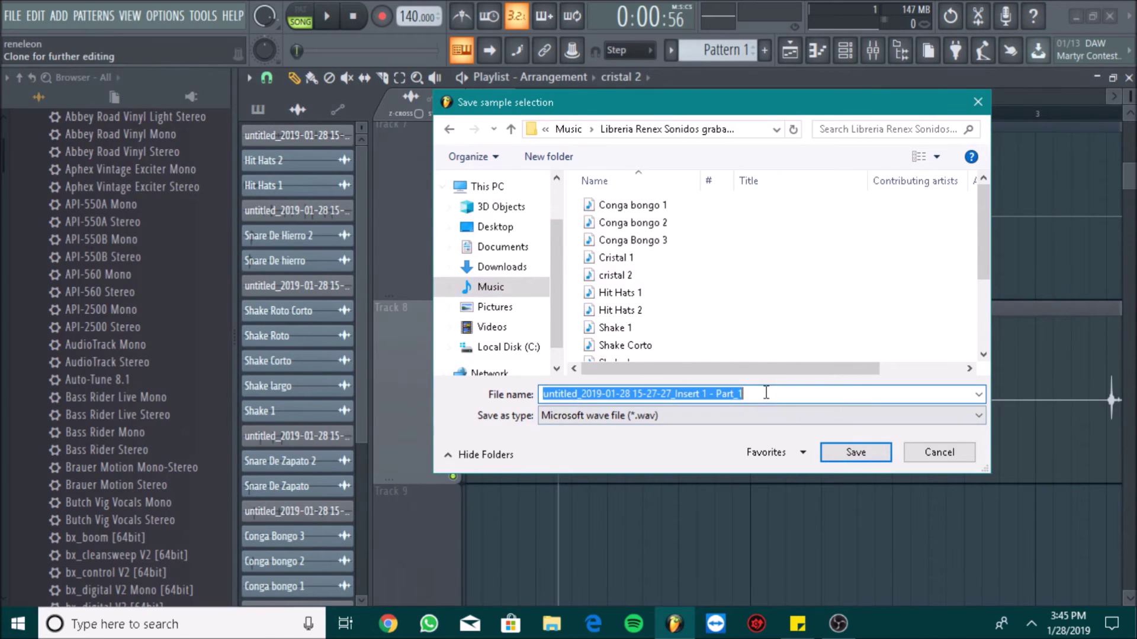
{"action": "type", "text": "Ca"}
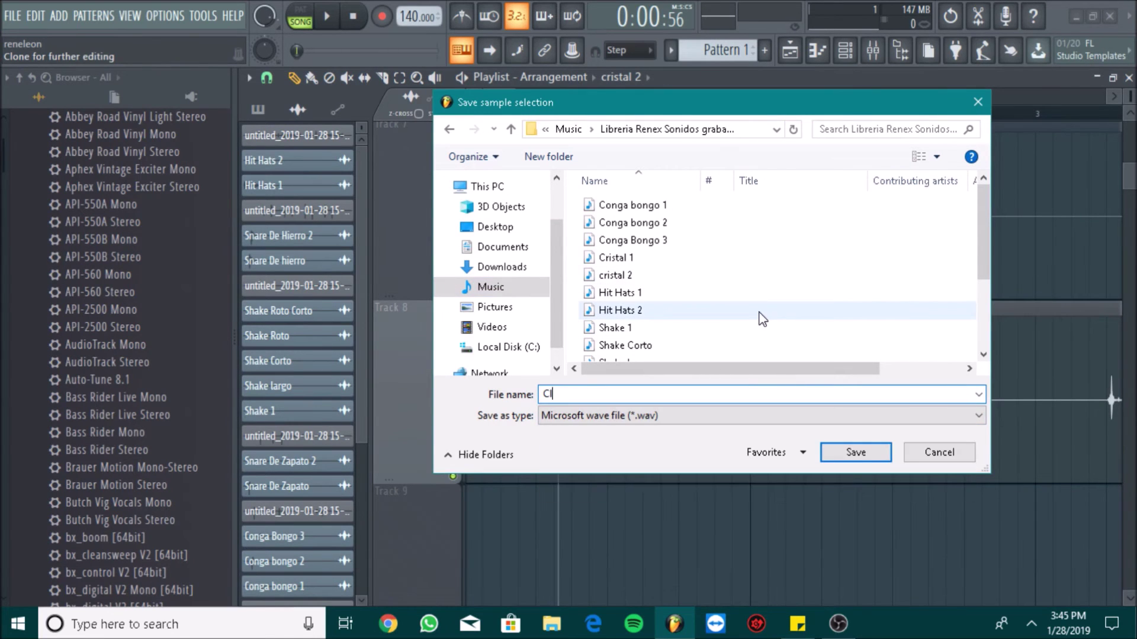
{"action": "type", "text": "ap 1"}
{"action": "key", "text": "Return"}
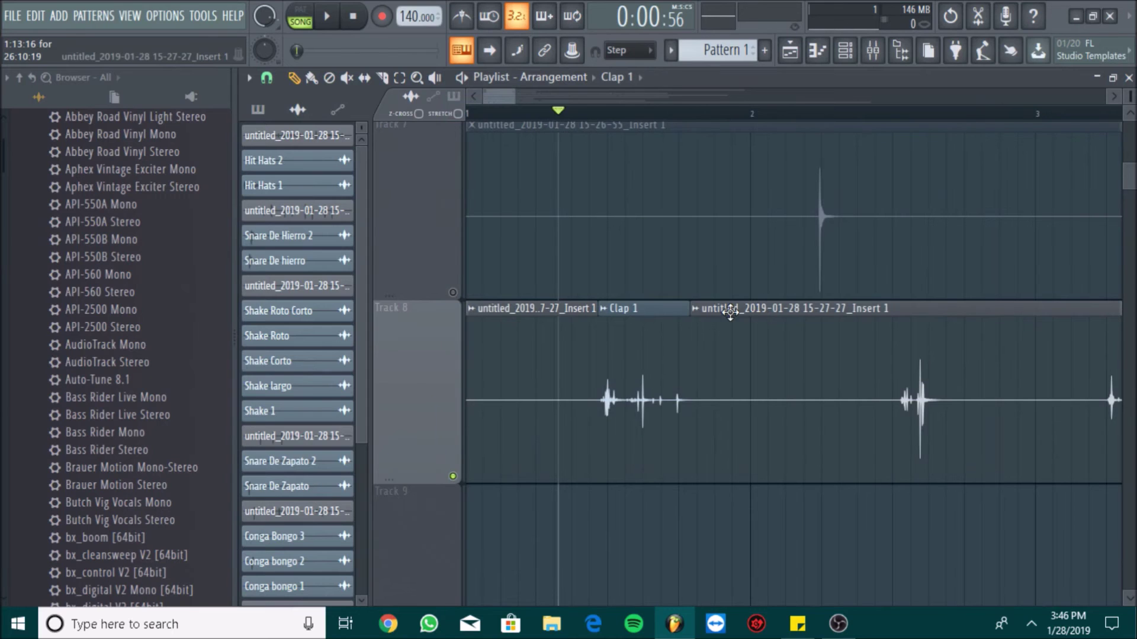
Step: Slice out the hit between bars 2 and 3 on Track 8 and save it as unique sample Clap 2 in the Libreria Renex Sonidos grabados folder
{"action": "left_click_drag", "start_coordinate": [499, 94], "coordinate": [514, 96]}
{"action": "left_click", "coordinate": [382, 78]}
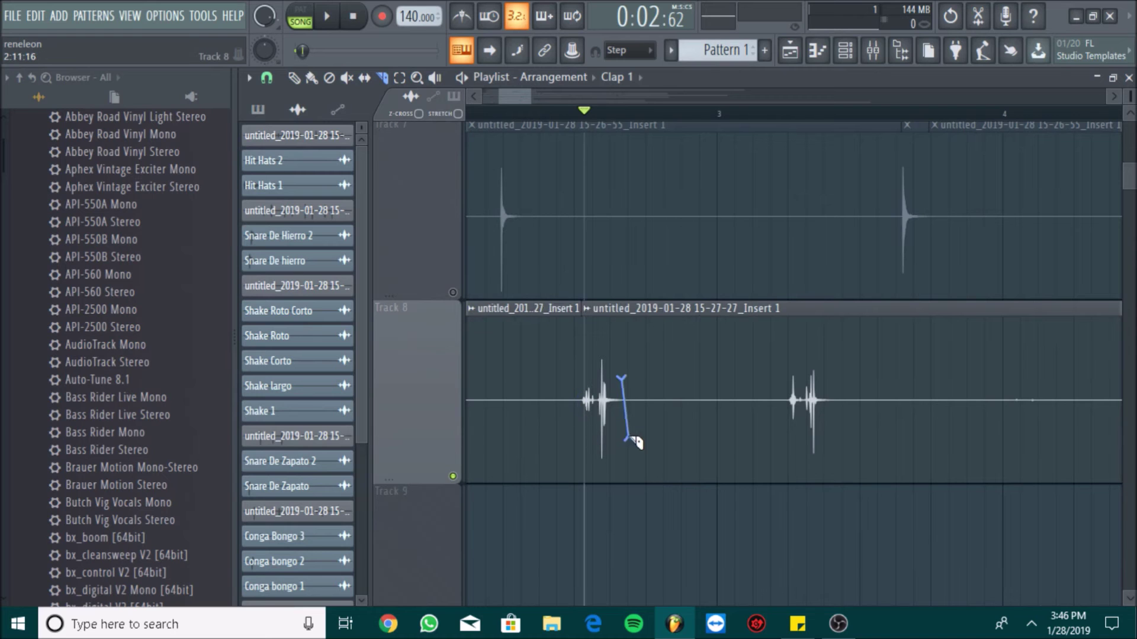
{"action": "left_click", "coordinate": [587, 309]}
{"action": "left_click", "coordinate": [728, 334]}
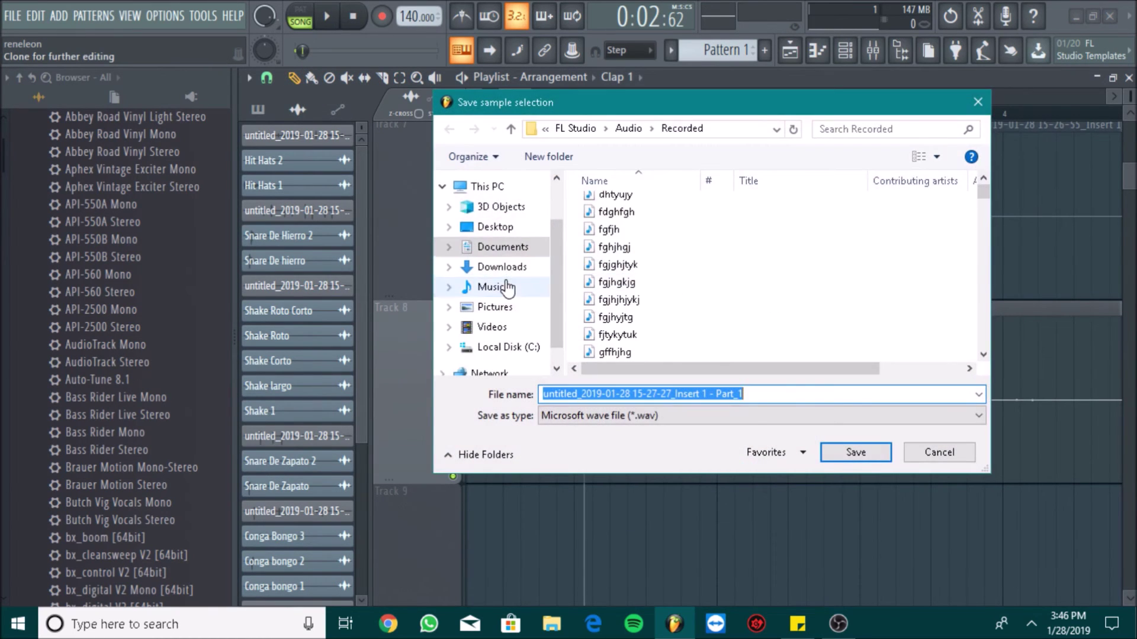
{"action": "left_click", "coordinate": [492, 286]}
{"action": "scroll", "coordinate": [701, 296], "scroll_direction": "down", "scroll_amount": 1}
{"action": "left_click", "coordinate": [706, 323]}
{"action": "double_click", "coordinate": [707, 320]}
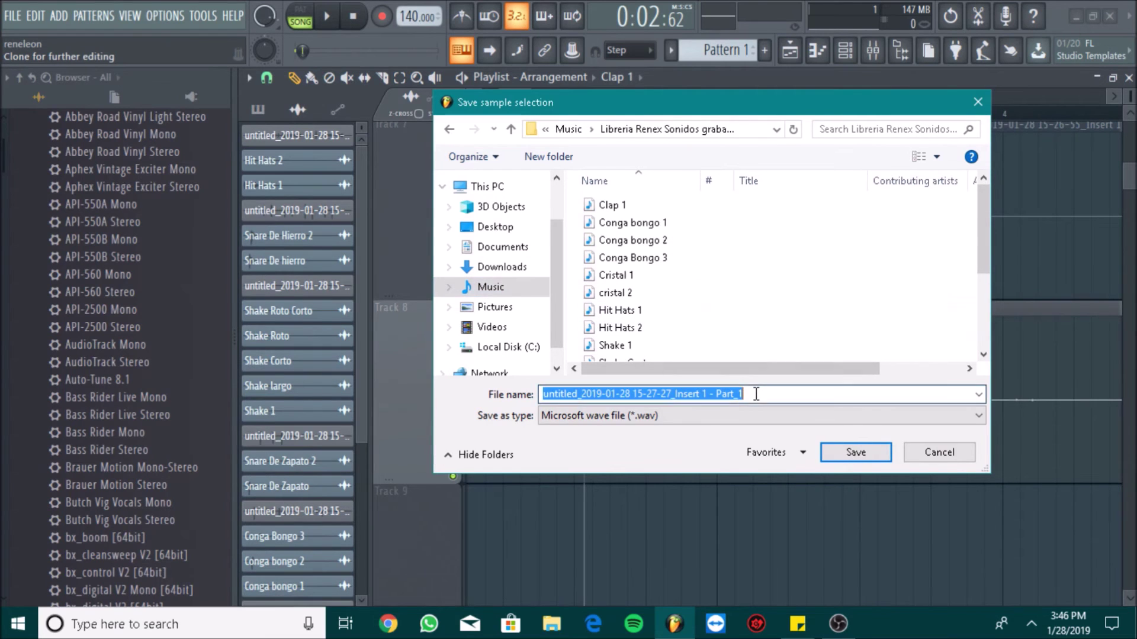
{"action": "type", "text": "Calp"}
{"action": "key", "text": "BackSpace"}
{"action": "key", "text": "BackSpace"}
{"action": "key", "text": "BackSpace"}
{"action": "type", "text": "lp 2"}
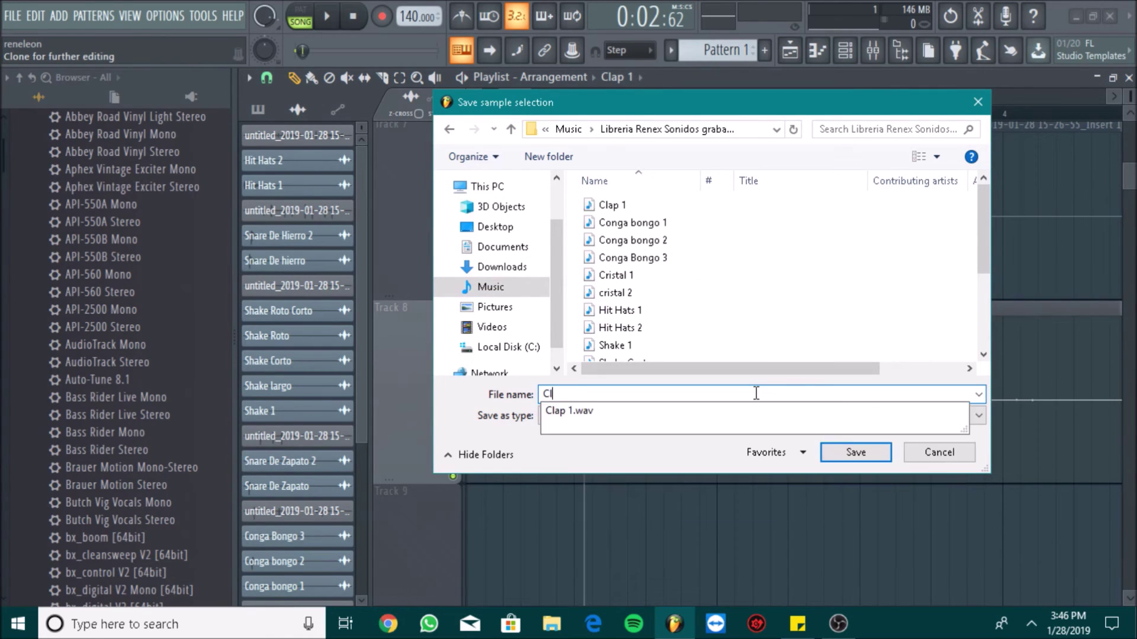
{"action": "key", "text": "BackSpace"}
{"action": "type", "text": "alp"}
{"action": "key", "text": "BackSpace"}
{"action": "type", "text": "p 2"}
{"action": "key", "text": "Return"}
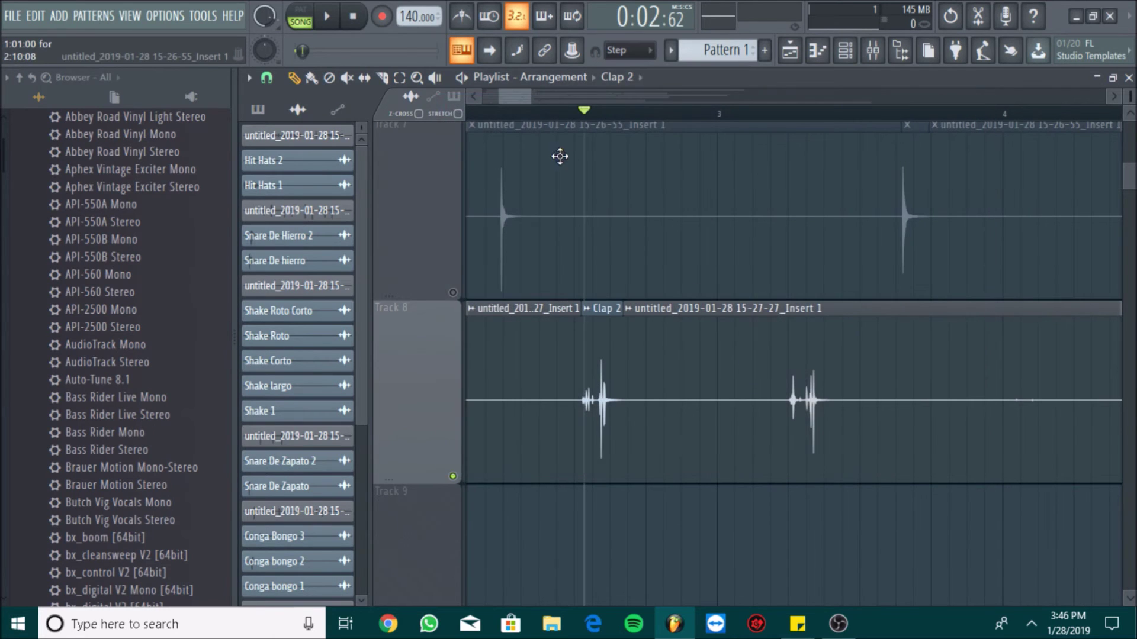
Step: Audition the hit just after bar 3 on Track 8 and slice the clip around it
{"action": "left_click", "coordinate": [778, 113]}
{"action": "key", "text": "space"}
{"action": "left_click", "coordinate": [383, 79]}
{"action": "key", "text": "space"}
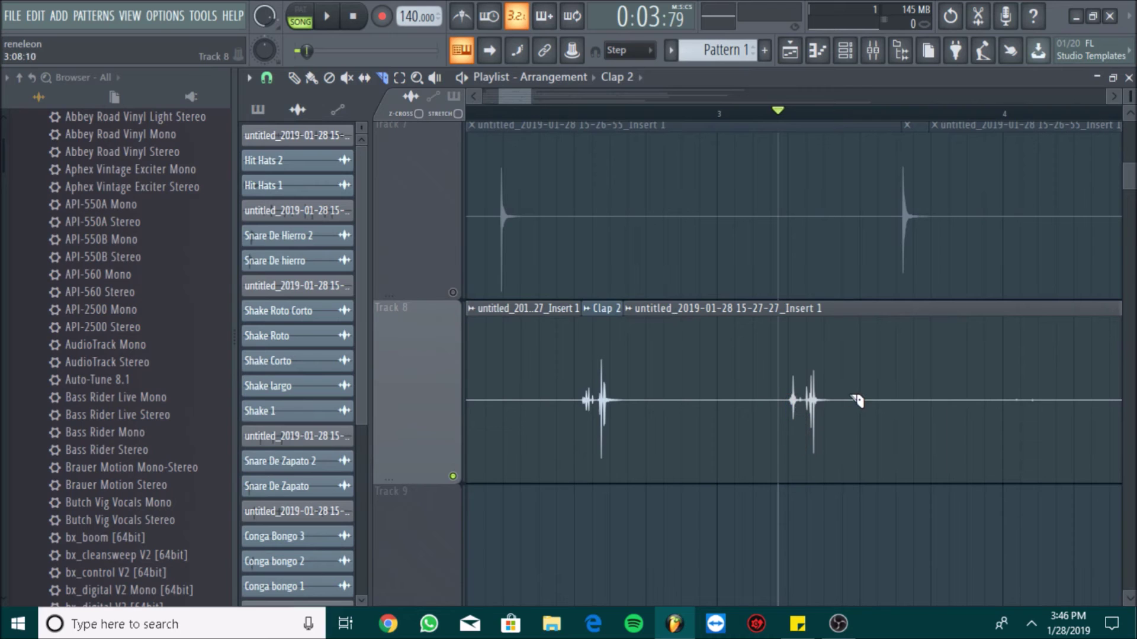
{"action": "left_click_drag", "start_coordinate": [797, 456], "coordinate": [834, 472]}
Step: Make the slice just after bar 3 unique as a sample and save it as Clap 3 in Libreria Renex Sonidos grabados
{"action": "left_click", "coordinate": [294, 78]}
{"action": "left_click", "coordinate": [793, 309]}
{"action": "left_click", "coordinate": [940, 335]}
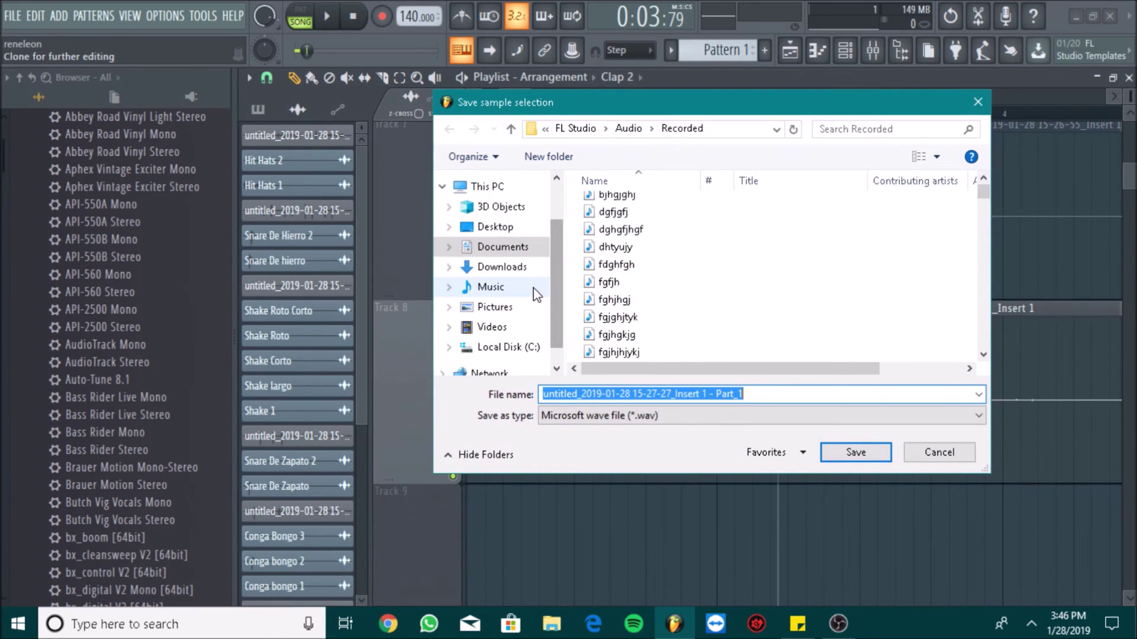
{"action": "left_click", "coordinate": [535, 293]}
{"action": "scroll", "coordinate": [693, 296], "scroll_direction": "down", "scroll_amount": 2}
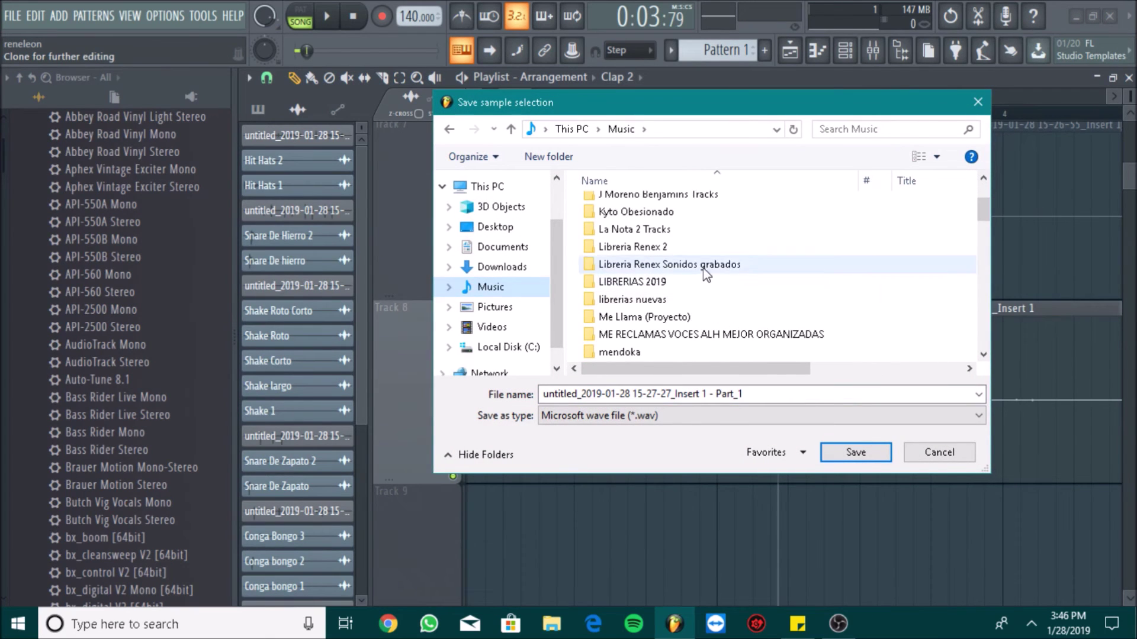
{"action": "double_click", "coordinate": [702, 268]}
{"action": "triple_click", "coordinate": [755, 394]}
{"action": "type", "text": "Calp"}
{"action": "key", "text": "BackSpace"}
{"action": "key", "text": "BackSpace"}
{"action": "key", "text": "BackSpace"}
{"action": "type", "text": "al"}
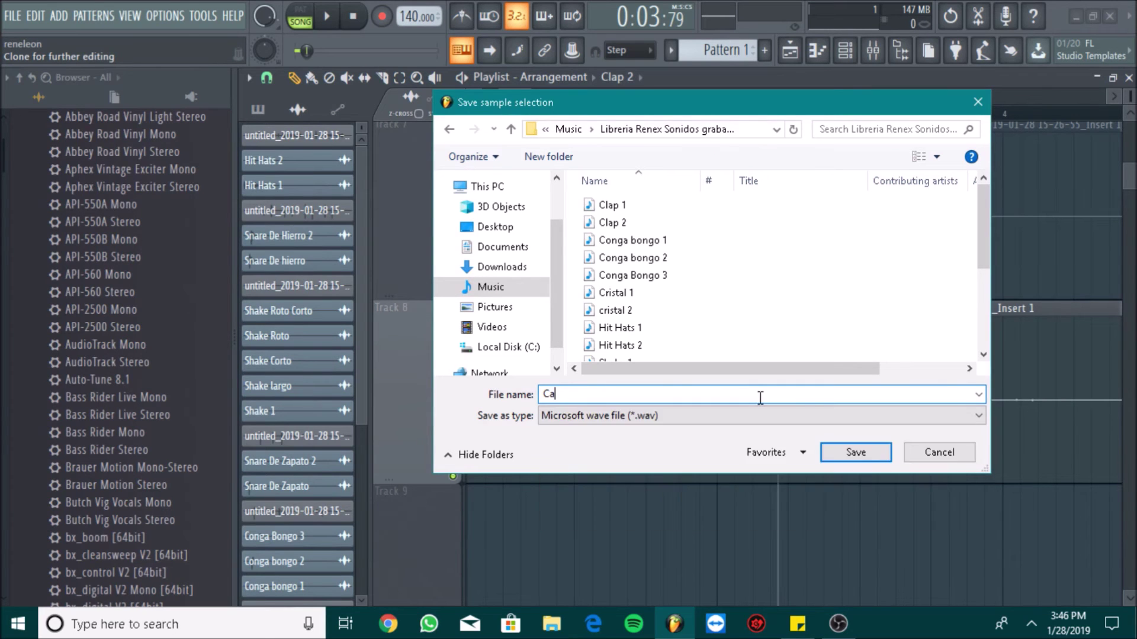
{"action": "key", "text": "BackSpace"}
{"action": "type", "text": "lap 3"}
{"action": "key", "text": "Return"}
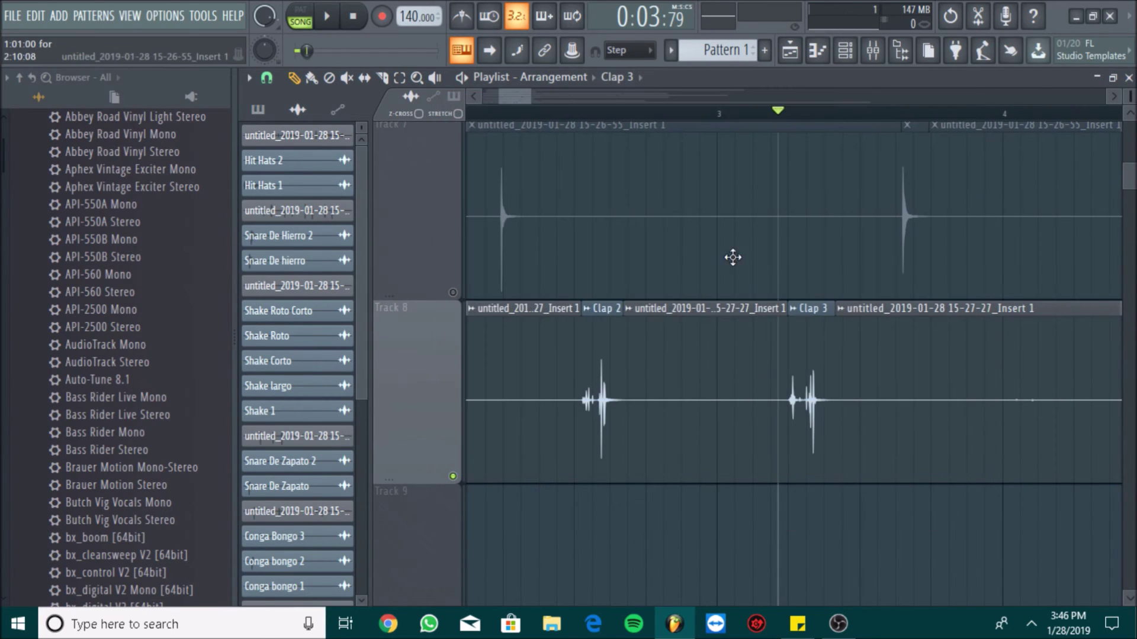
Step: Audition Track 8 from around bar 5 and slice the clip around the hit at bar 6
{"action": "left_click_drag", "start_coordinate": [531, 92], "coordinate": [675, 92]}
{"action": "left_click", "coordinate": [618, 114]}
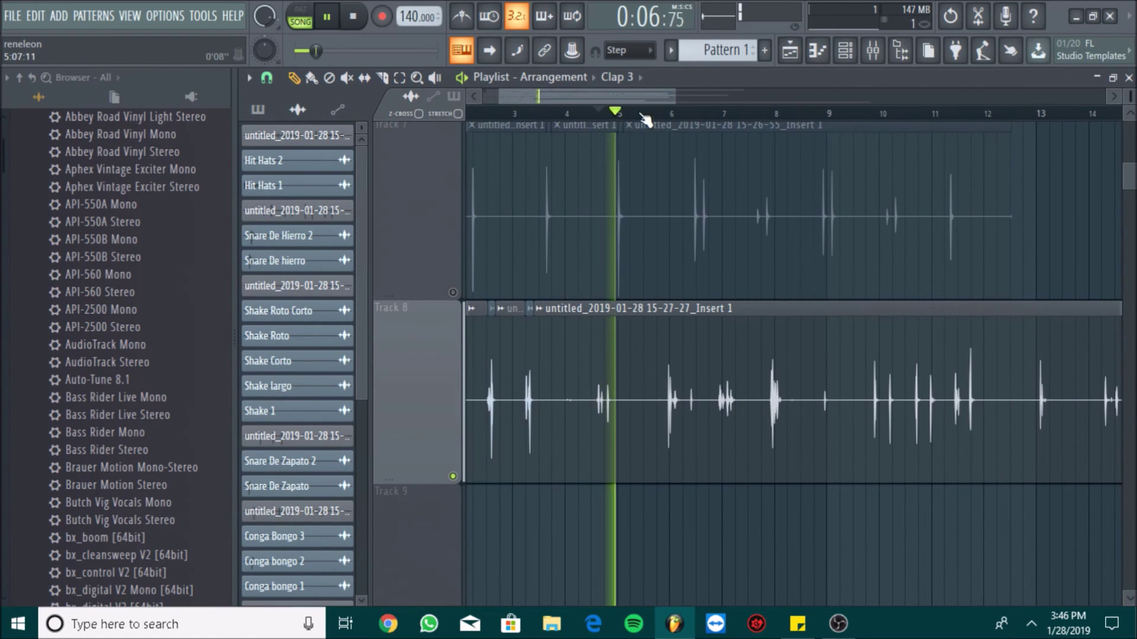
{"action": "left_click", "coordinate": [627, 113]}
{"action": "left_click_drag", "start_coordinate": [659, 95], "coordinate": [548, 98]}
{"action": "key", "text": "space"}
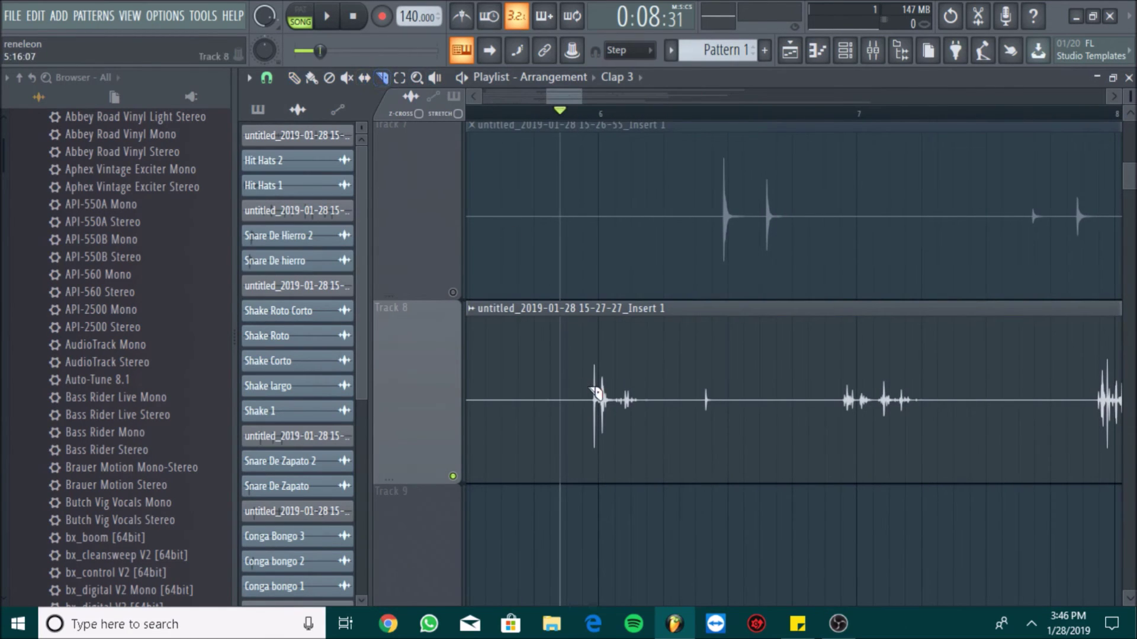
{"action": "left_click", "coordinate": [591, 407]}
{"action": "left_click_drag", "start_coordinate": [664, 436], "coordinate": [634, 386]}
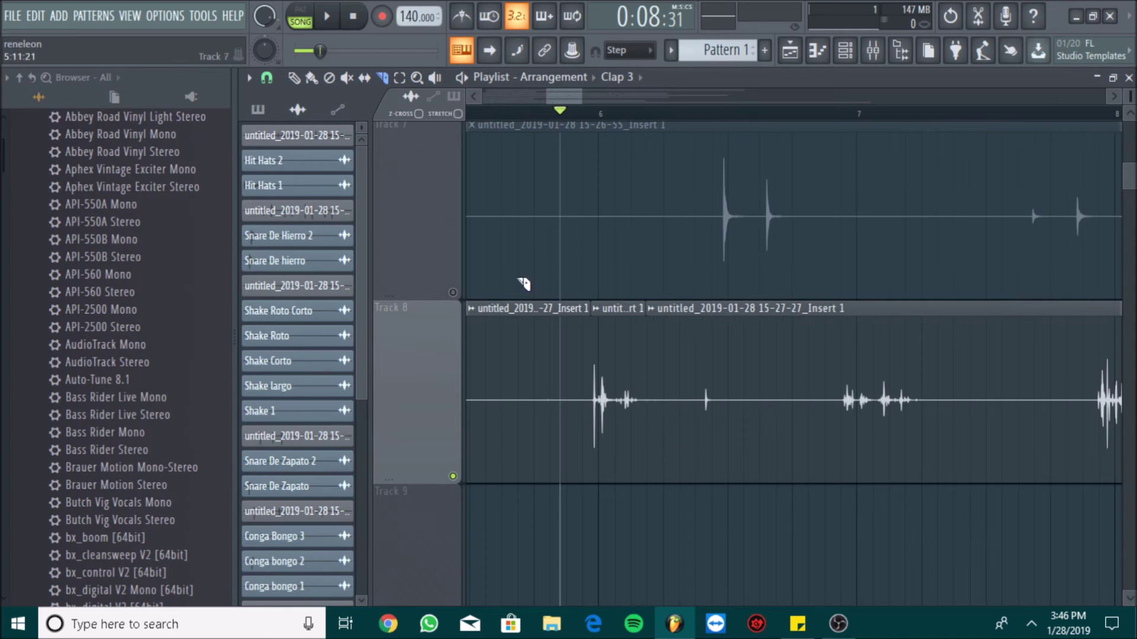
Step: Make the slice at bar 6 unique as a sample and save it as Clap 4 in Libreria Renex Sonidos grabados
{"action": "left_click", "coordinate": [294, 79]}
{"action": "left_click", "coordinate": [598, 318]}
{"action": "left_click", "coordinate": [787, 340]}
{"action": "scroll", "coordinate": [698, 308], "scroll_direction": "down", "scroll_amount": 3}
{"action": "double_click", "coordinate": [718, 266]}
{"action": "left_click", "coordinate": [781, 393]}
{"action": "type", "text": "Clap 4"}
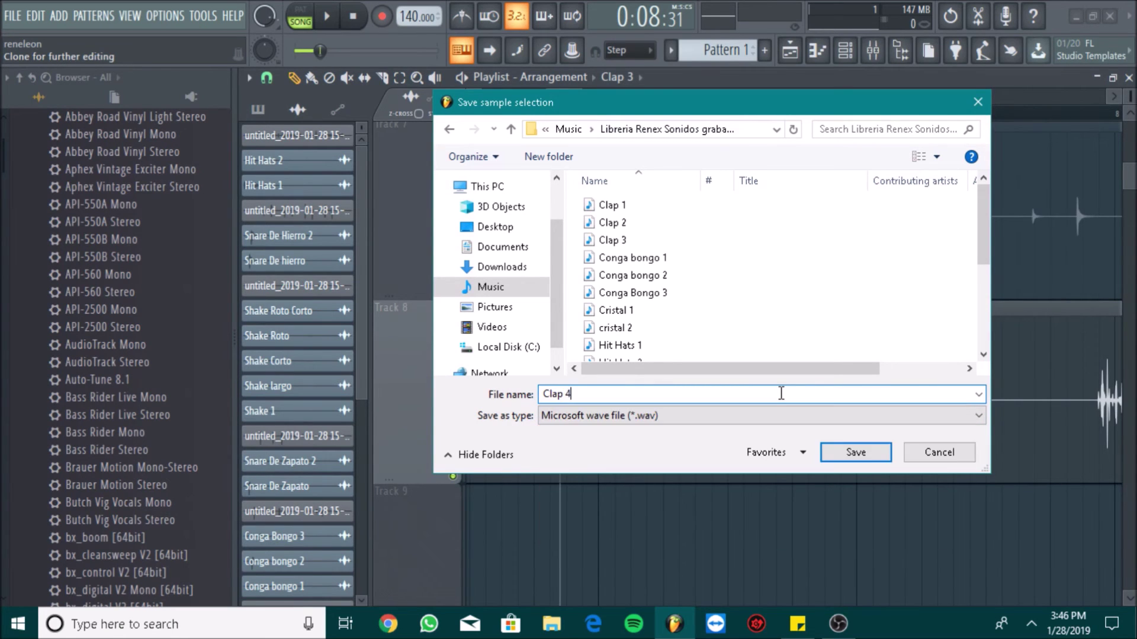
{"action": "key", "text": "Return"}
Step: Audition the hits around bar 8 on Track 8 and slice the clip around the long hit at bar 8
{"action": "left_click_drag", "start_coordinate": [565, 96], "coordinate": [594, 101]}
{"action": "left_click", "coordinate": [598, 113]}
{"action": "key", "text": "space"}
{"action": "key", "text": "space"}
{"action": "left_click", "coordinate": [500, 112]}
{"action": "left_click", "coordinate": [383, 78]}
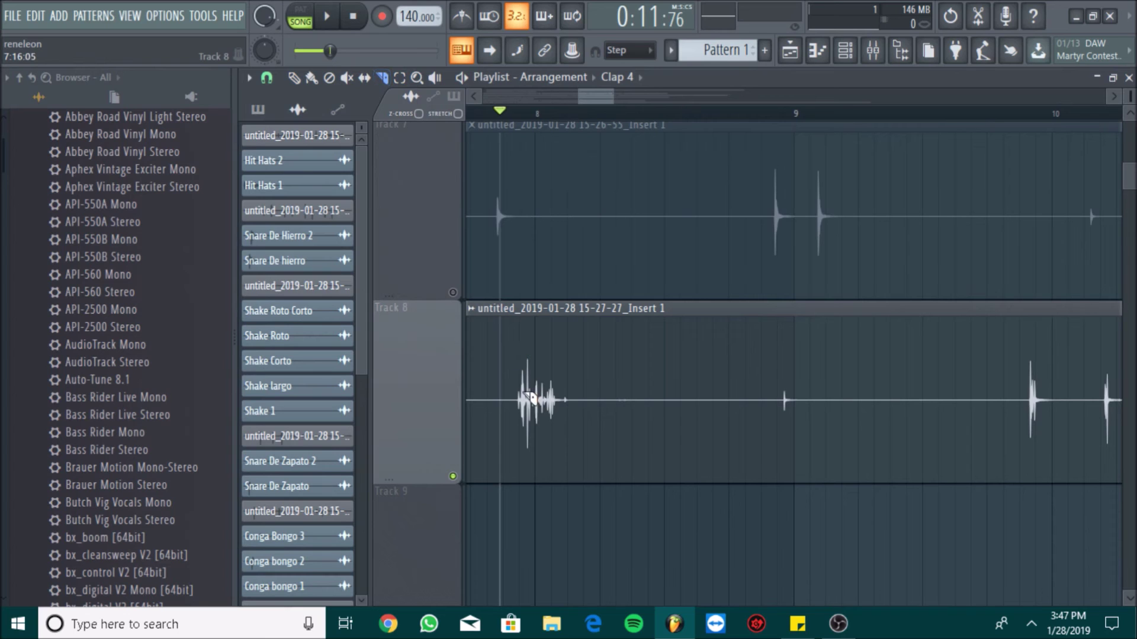
{"action": "left_click", "coordinate": [515, 414]}
{"action": "left_click", "coordinate": [573, 408]}
Step: Make the slice at bar 8 unique as a sample and save it as Clap 5 in Libreria Renex Sonidos grabados
{"action": "left_click", "coordinate": [294, 77]}
{"action": "left_click", "coordinate": [522, 309]}
{"action": "left_click", "coordinate": [694, 332]}
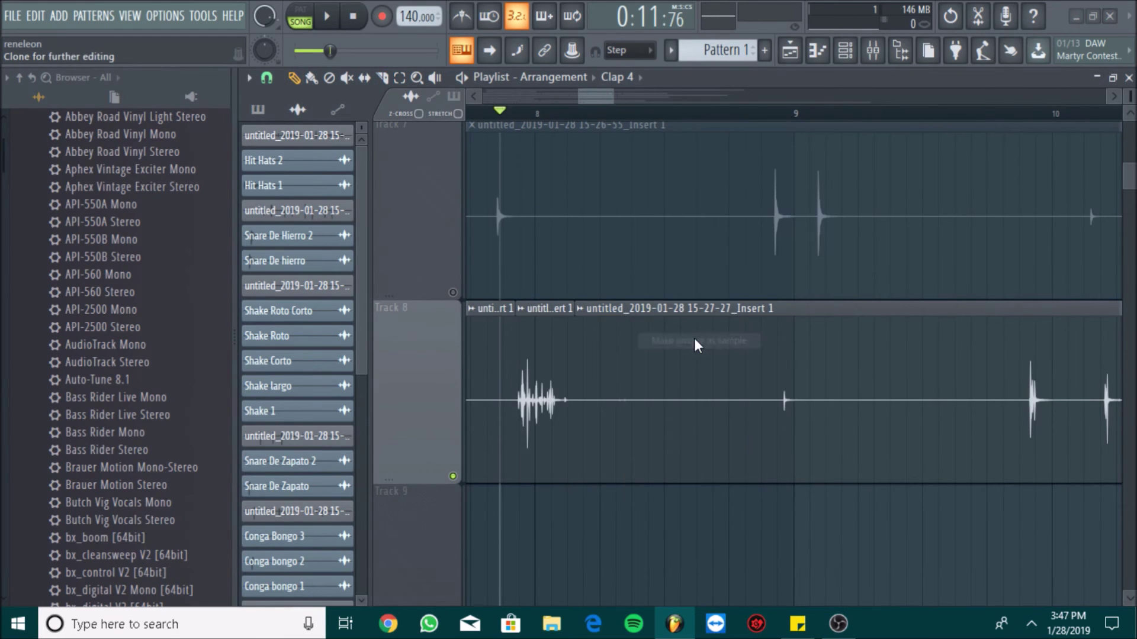
{"action": "left_click", "coordinate": [515, 289]}
{"action": "scroll", "coordinate": [686, 261], "scroll_direction": "down", "scroll_amount": 1}
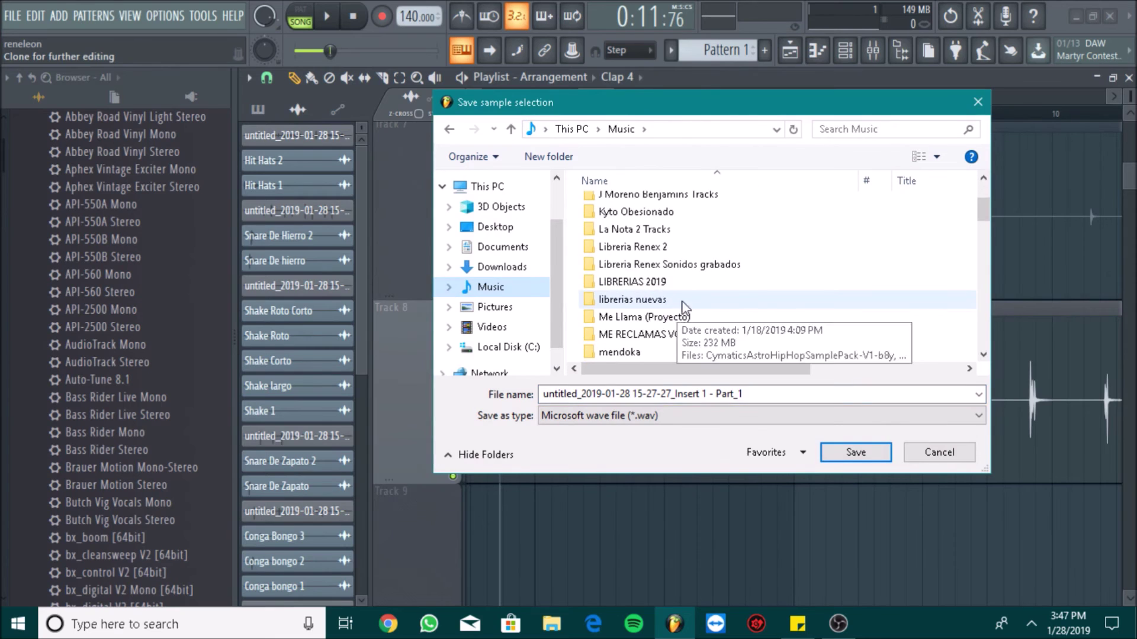
{"action": "double_click", "coordinate": [699, 261]}
{"action": "key", "text": "ctrl+a"}
{"action": "type", "text": "Cal"}
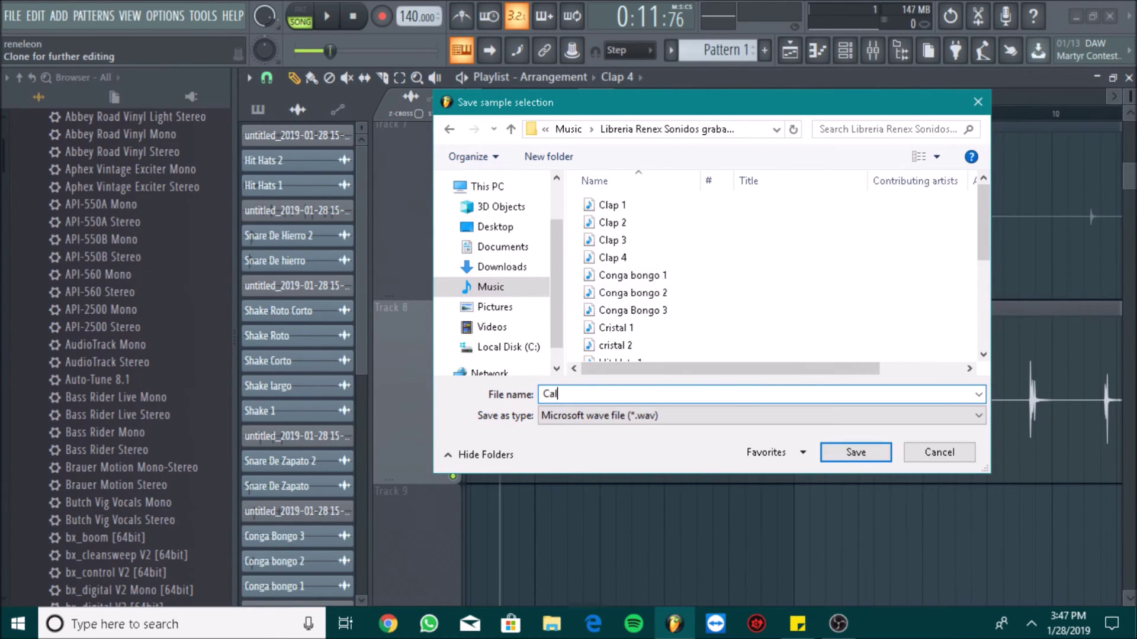
{"action": "key", "text": "BackSpace"}
{"action": "key", "text": "BackSpace"}
{"action": "type", "text": "lap 5"}
{"action": "key", "text": "Return"}
Step: Audition the hits around bar 10 on Track 8 and slice the clip at the hit between bars 10 and 11
{"action": "left_click_drag", "start_coordinate": [598, 94], "coordinate": [615, 101]}
{"action": "left_click", "coordinate": [666, 113]}
{"action": "key", "text": "space"}
{"action": "key", "text": "space"}
{"action": "key", "text": "space"}
{"action": "key", "text": "space"}
{"action": "left_click", "coordinate": [810, 115]}
{"action": "key", "text": "space"}
{"action": "key", "text": "space"}
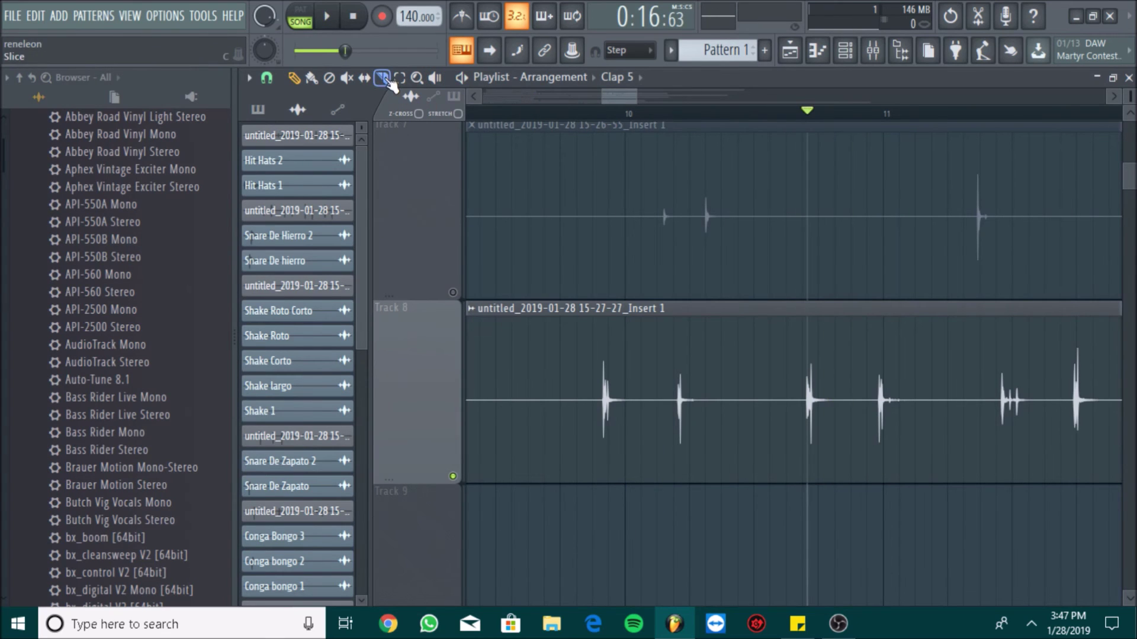
{"action": "left_click_drag", "start_coordinate": [805, 450], "coordinate": [806, 451]}
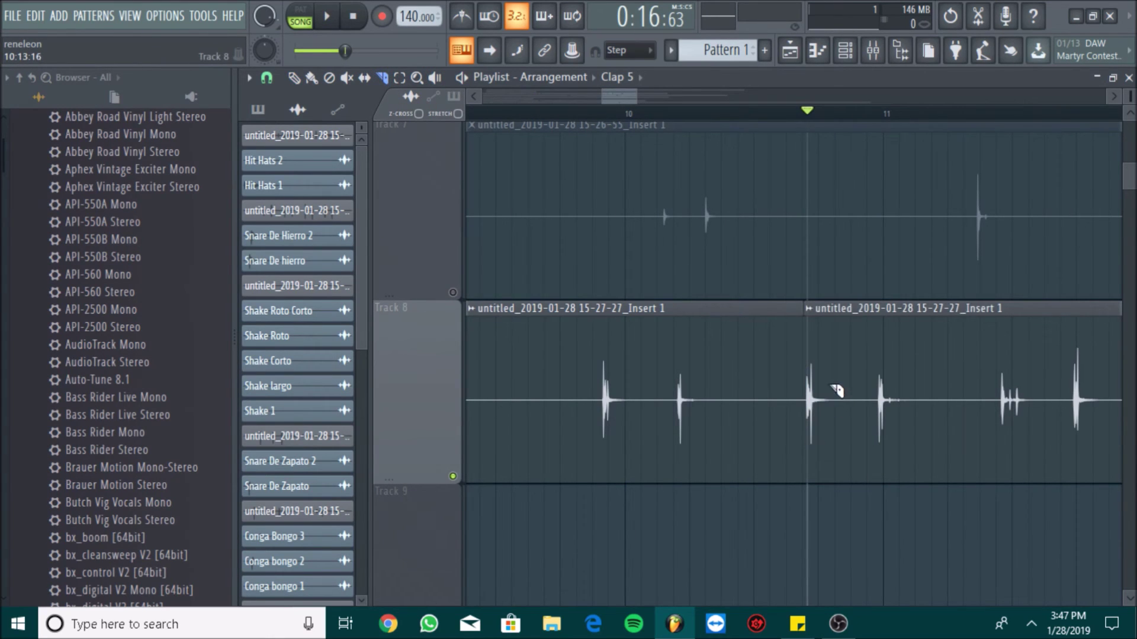
Step: Make the slice between bars 10 and 11 unique as a sample and save it as Snare 2 in Libreria Renex Sonidos grabados
{"action": "left_click", "coordinate": [808, 308]}
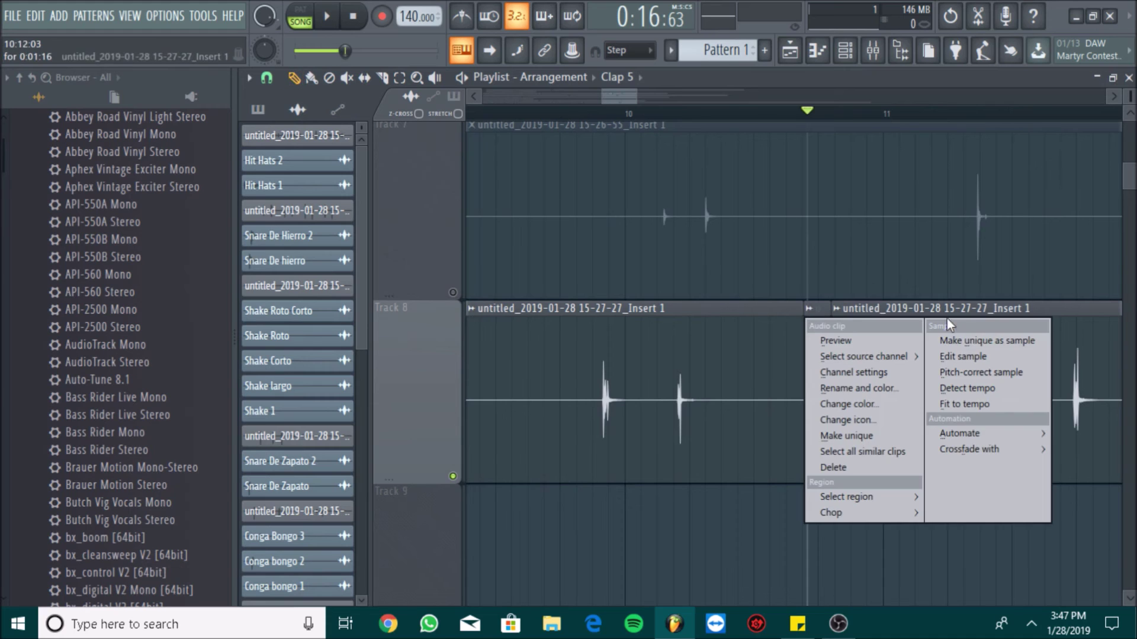
{"action": "left_click", "coordinate": [971, 339]}
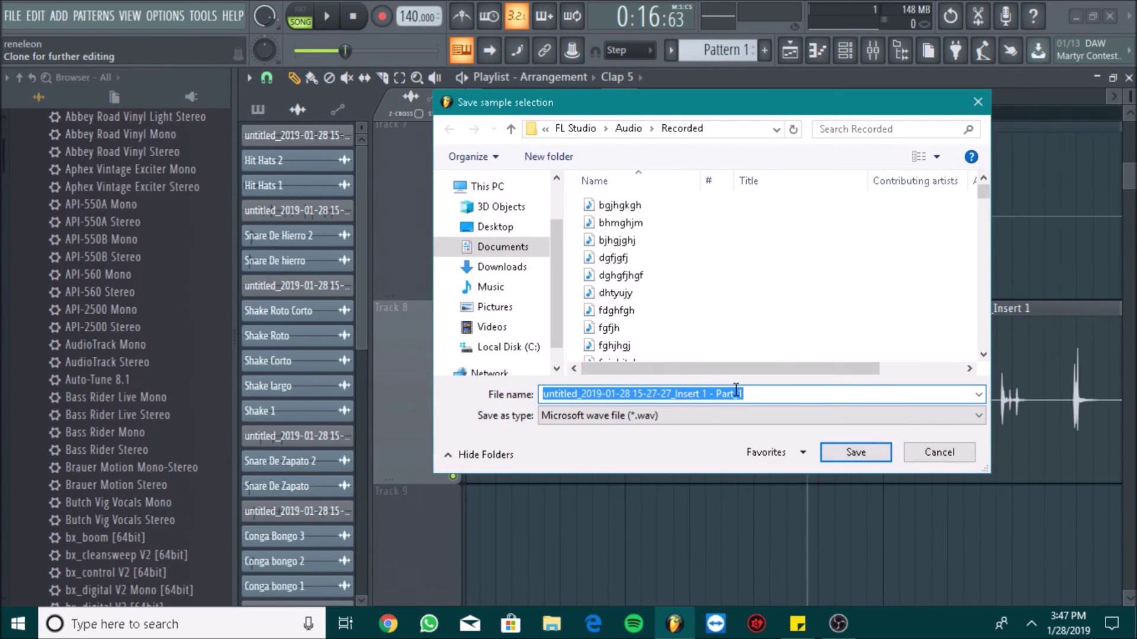
{"action": "left_click", "coordinate": [490, 287]}
{"action": "scroll", "coordinate": [675, 334], "scroll_direction": "down", "scroll_amount": 1}
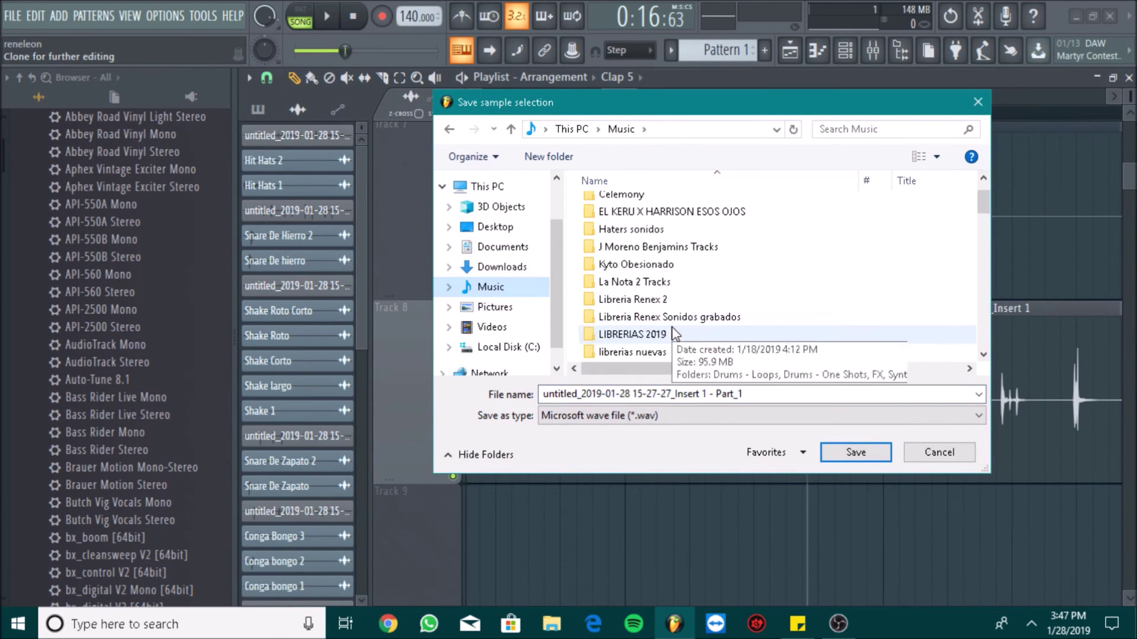
{"action": "double_click", "coordinate": [682, 323]}
{"action": "triple_click", "coordinate": [744, 395]}
{"action": "key", "text": "BackSpace"}
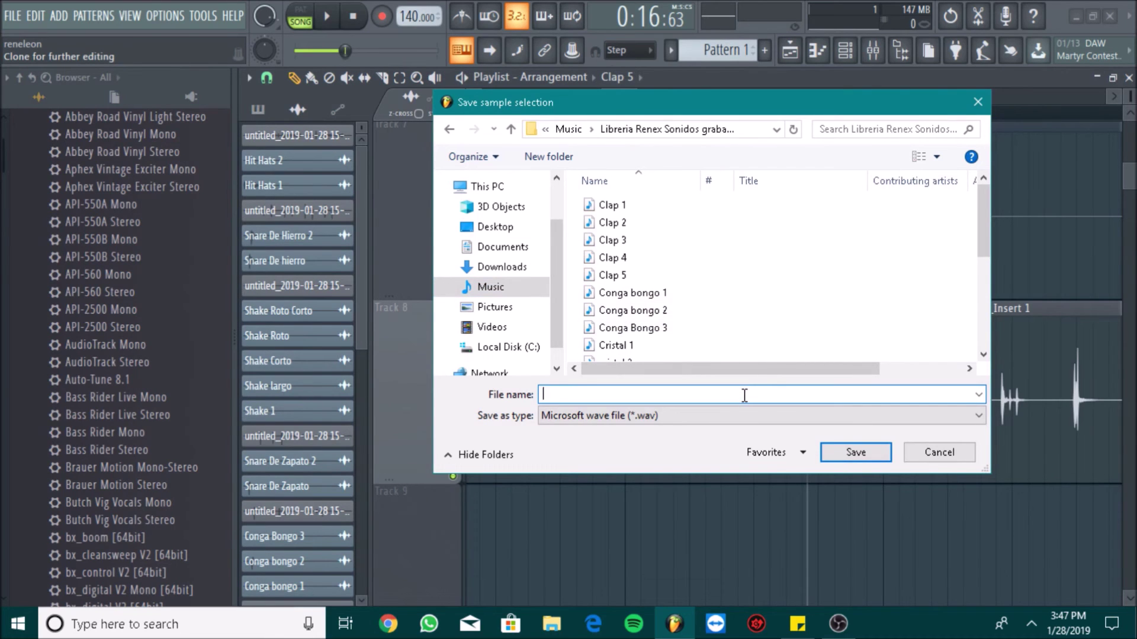
{"action": "type", "text": "Snare 2"}
{"action": "key", "text": "Return"}
Step: Audition the Track 8 hits between bars 11 and 12 and slice the clip around the one just before bar 12
{"action": "key", "text": "space"}
{"action": "left_click_drag", "start_coordinate": [623, 92], "coordinate": [635, 93]}
{"action": "key", "text": "space"}
{"action": "key", "text": "space"}
{"action": "key", "text": "space"}
{"action": "left_click", "coordinate": [661, 112]}
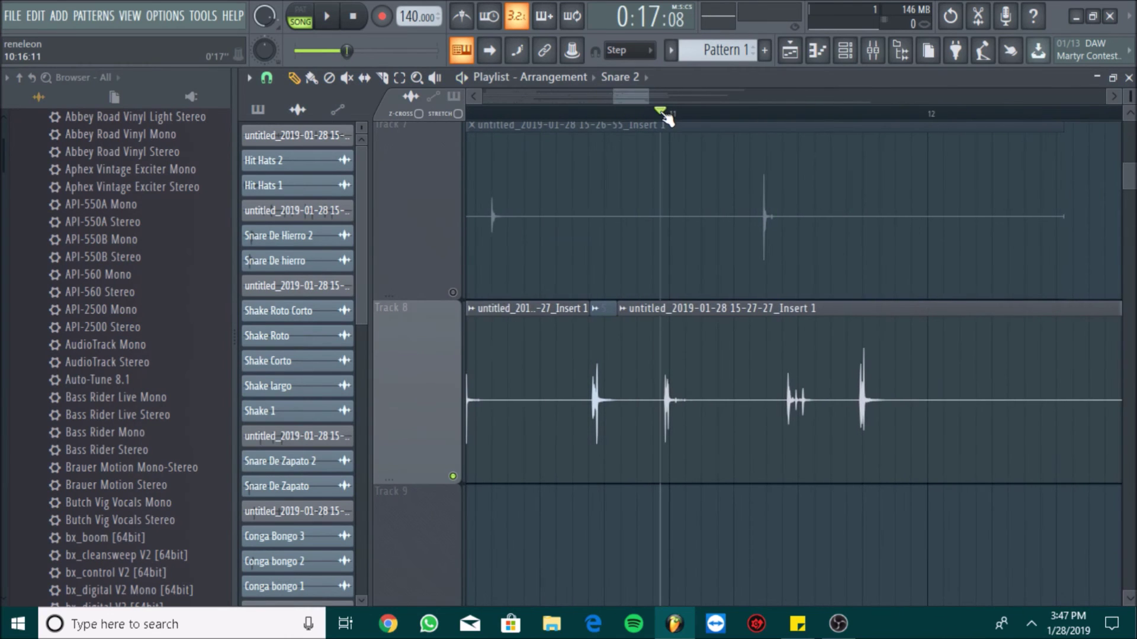
{"action": "key", "text": "space"}
{"action": "key", "text": "space"}
{"action": "left_click_drag", "start_coordinate": [642, 100], "coordinate": [651, 100]}
{"action": "key", "text": "space"}
{"action": "key", "text": "space"}
{"action": "left_click", "coordinate": [385, 79]}
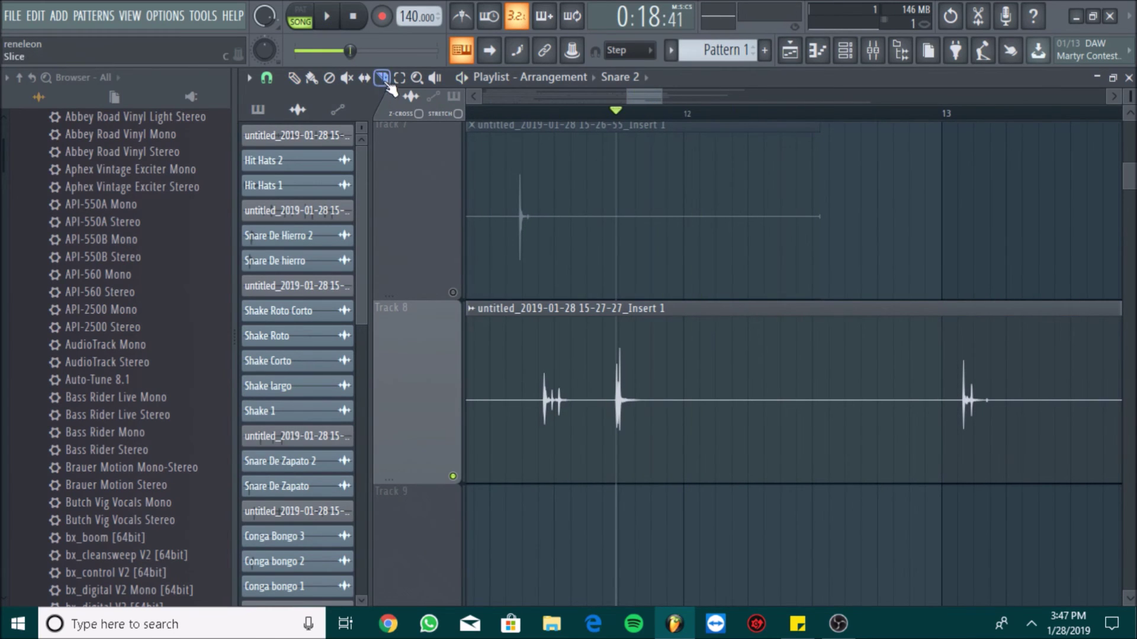
{"action": "left_click_drag", "start_coordinate": [619, 431], "coordinate": [619, 430]}
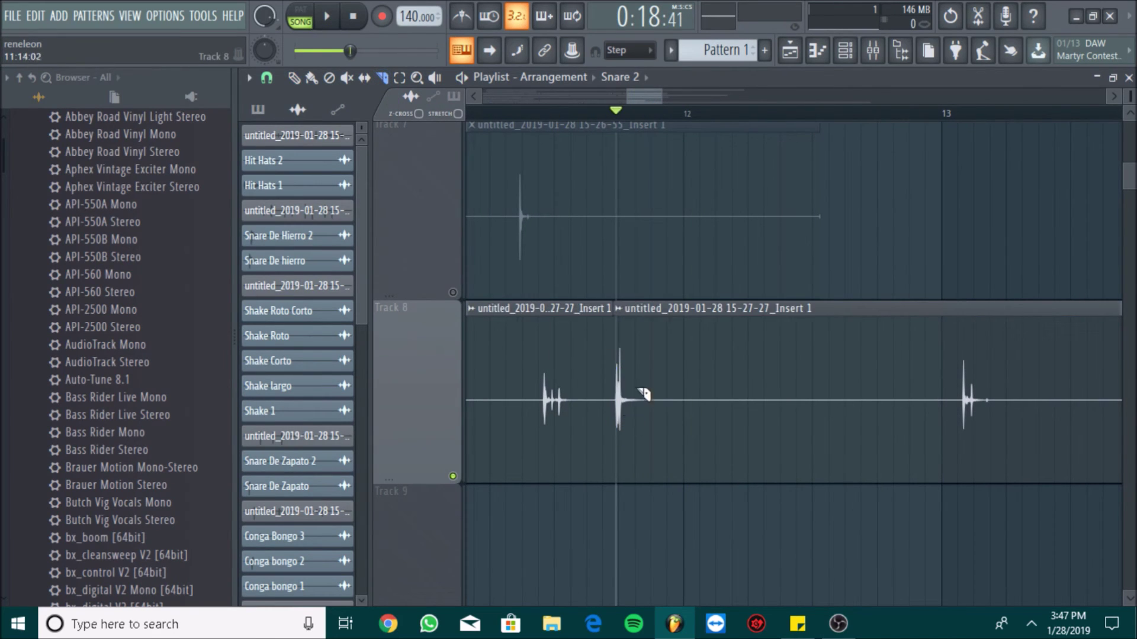
{"action": "left_click", "coordinate": [652, 424]}
Step: Open the channel settings of the Snare 2 clip before bar 11 on Track 8 and inspect its sample
{"action": "left_click_drag", "start_coordinate": [639, 95], "coordinate": [630, 96]}
{"action": "double_click", "coordinate": [523, 367]}
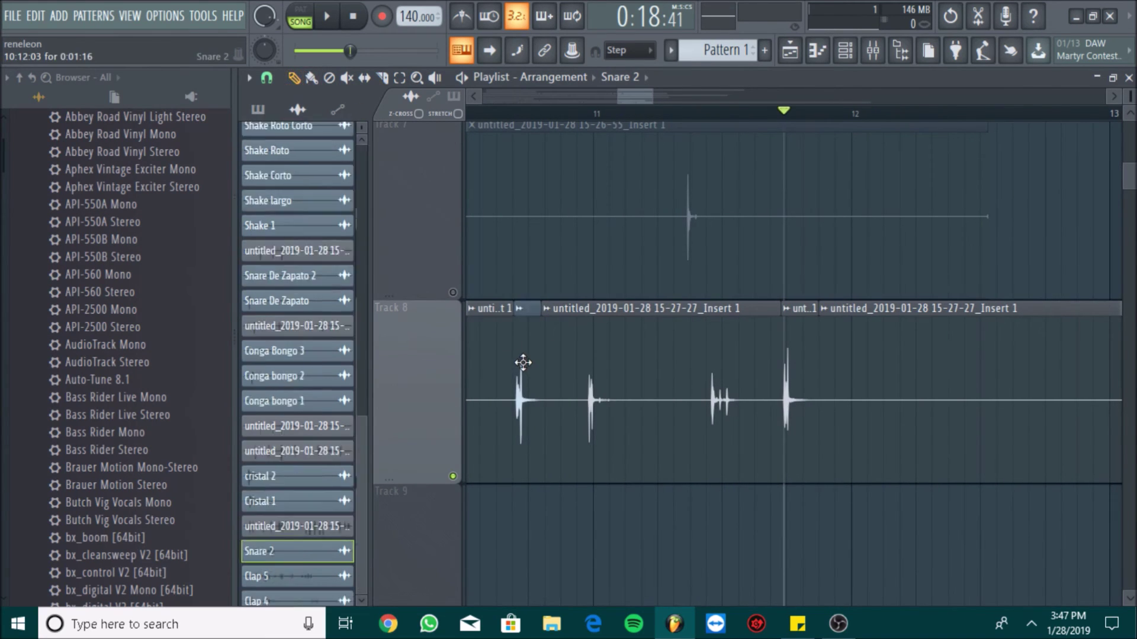
{"action": "key", "text": "space"}
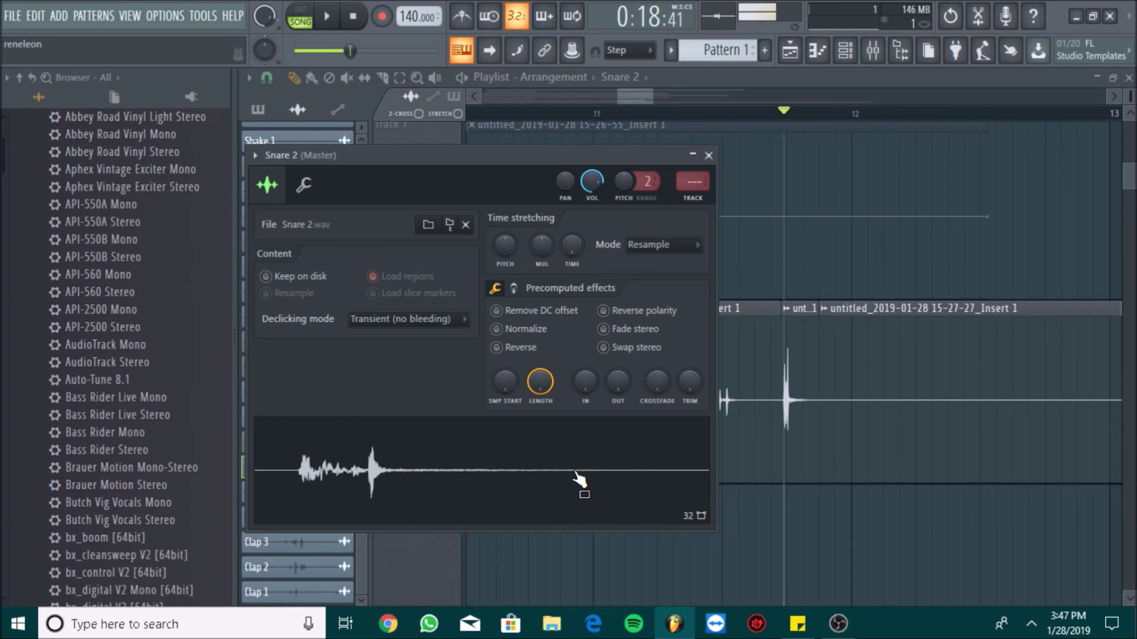
Step: Make the Track 8 slice just before bar 12 unique as a sample and save it as Snare 3 in Libreria Renex Sonidos grabados
{"action": "key", "text": "space"}
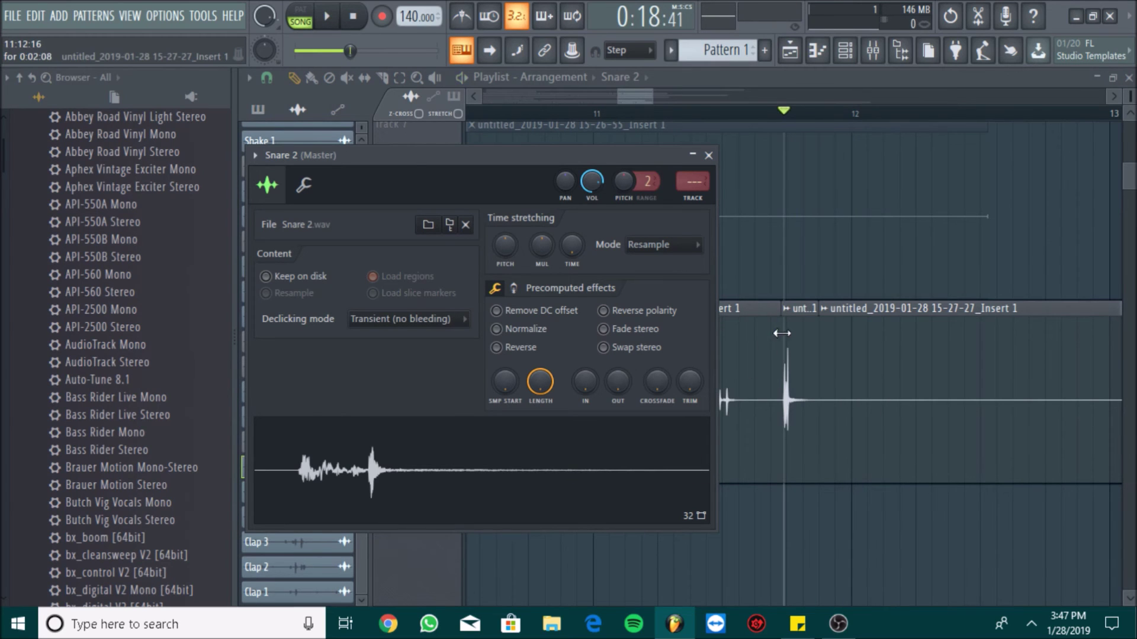
{"action": "left_click", "coordinate": [785, 314]}
{"action": "left_click", "coordinate": [904, 341]}
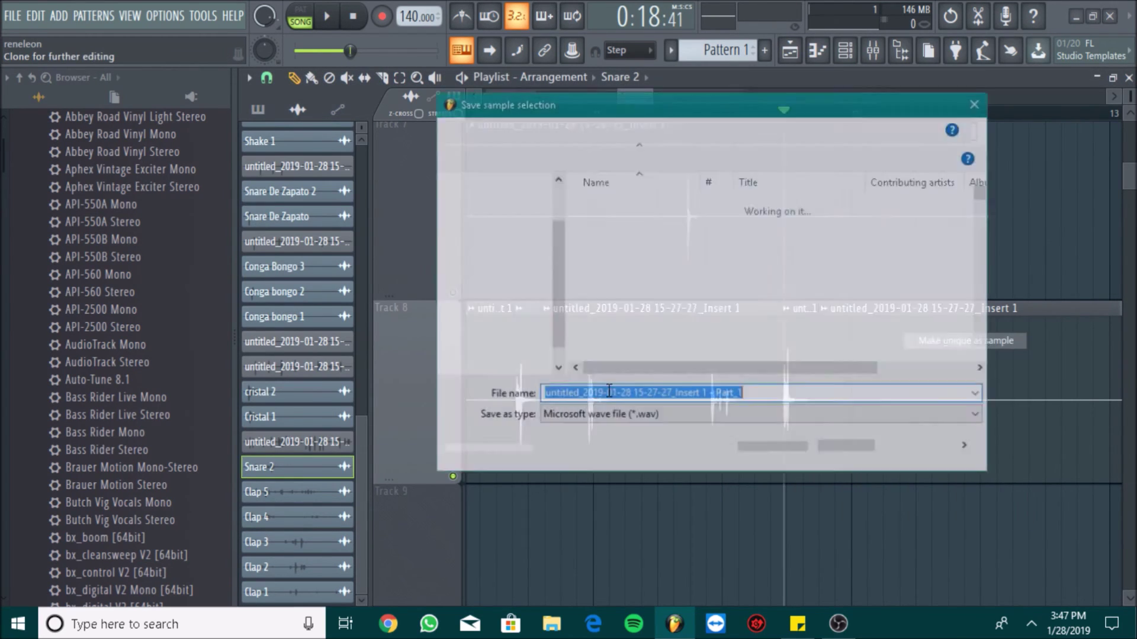
{"action": "left_click", "coordinate": [492, 287]}
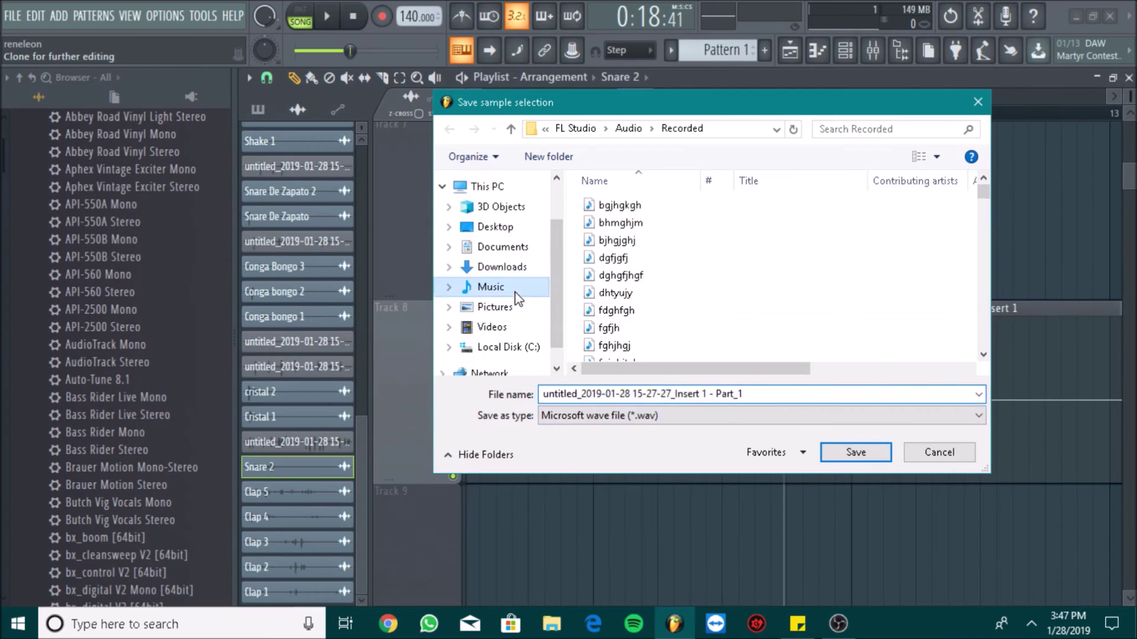
{"action": "double_click", "coordinate": [652, 212]}
{"action": "left_click", "coordinate": [781, 395]}
{"action": "type", "text": "Snare 3"}
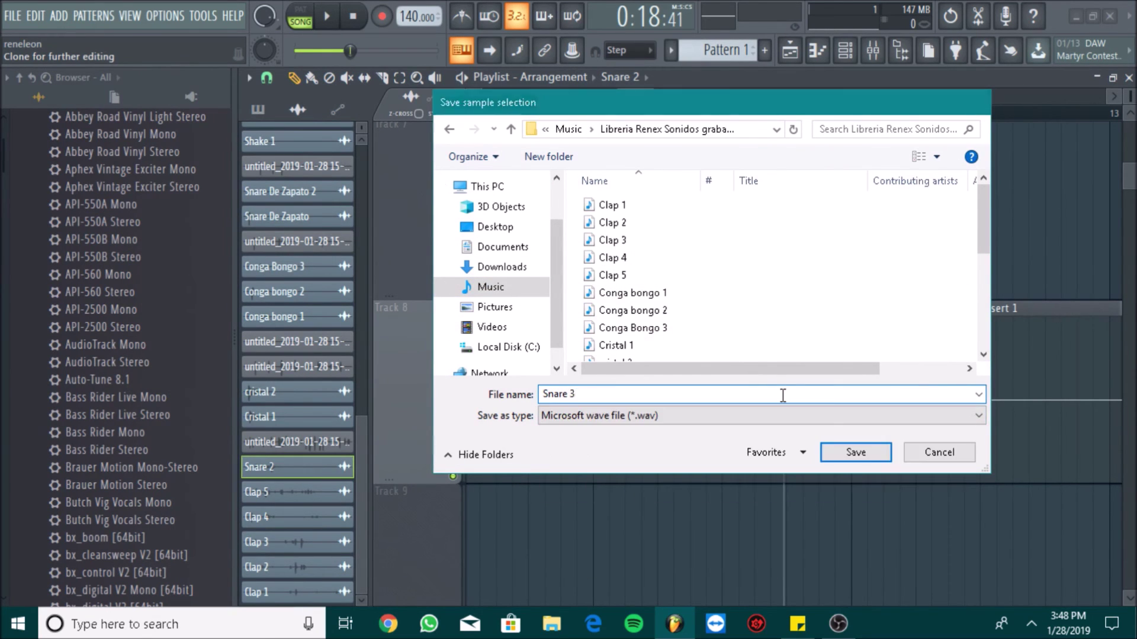
{"action": "key", "text": "Return"}
Step: Audition the remaining hits in the Track 8 recording after bar 12, up to about bar 25
{"action": "left_click_drag", "start_coordinate": [686, 97], "coordinate": [868, 104]}
{"action": "key", "text": "space"}
{"action": "left_click", "coordinate": [698, 112]}
{"action": "left_click", "coordinate": [728, 110]}
{"action": "left_click", "coordinate": [753, 113]}
{"action": "left_click", "coordinate": [749, 111]}
{"action": "key", "text": "space"}
{"action": "left_click", "coordinate": [944, 113]}
{"action": "key", "text": "space"}
{"action": "key", "text": "space"}
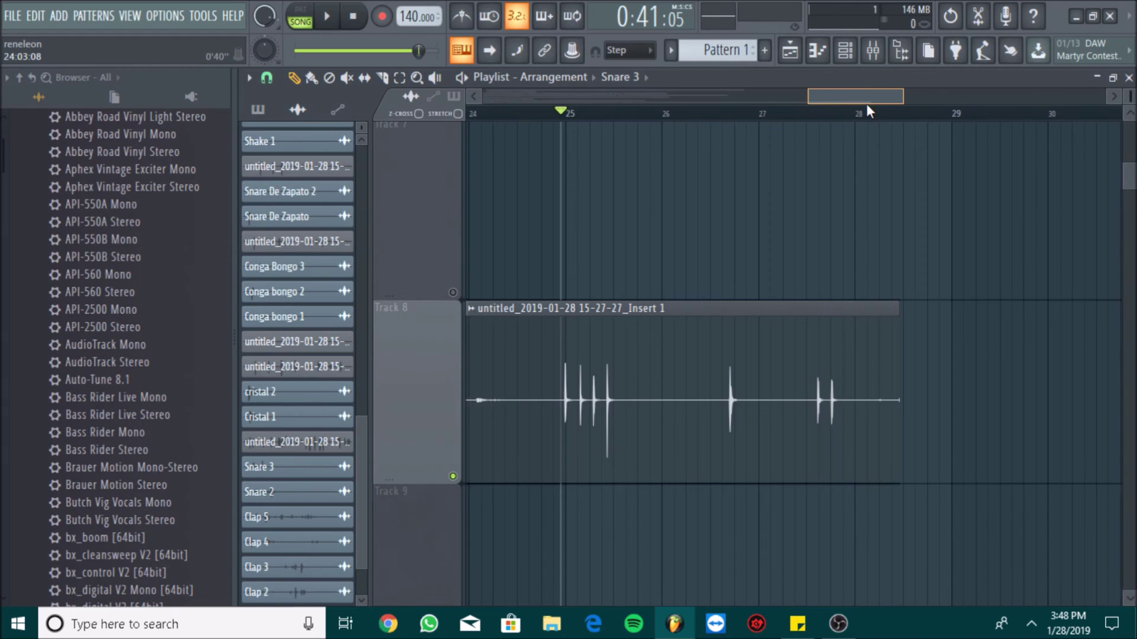
Step: Take Track 8 out of solo to re-enable all playlist tracks, and check the sliced clips from Track 1 down
{"action": "scroll", "coordinate": [561, 120], "scroll_direction": "down", "scroll_amount": 5}
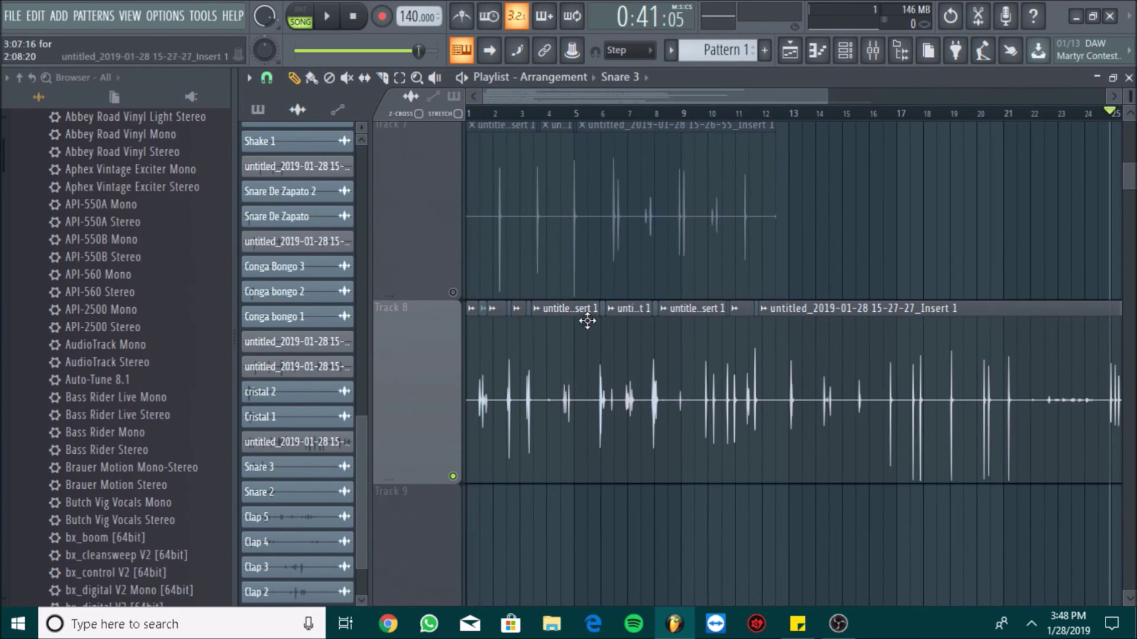
{"action": "scroll", "coordinate": [826, 100], "scroll_direction": "down", "scroll_amount": 3}
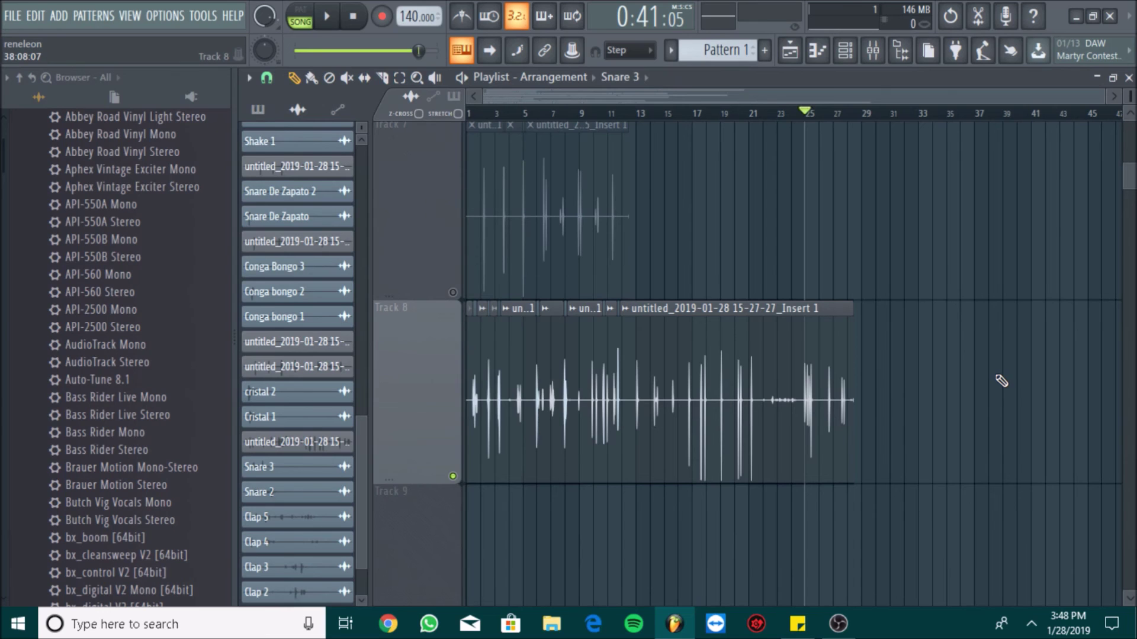
{"action": "scroll", "coordinate": [1000, 381], "scroll_direction": "up", "scroll_amount": 6}
{"action": "right_click", "coordinate": [455, 298]}
{"action": "right_click", "coordinate": [456, 297]}
{"action": "scroll", "coordinate": [449, 292], "scroll_direction": "down", "scroll_amount": 9}
{"action": "scroll", "coordinate": [451, 292], "scroll_direction": "up", "scroll_amount": 9}
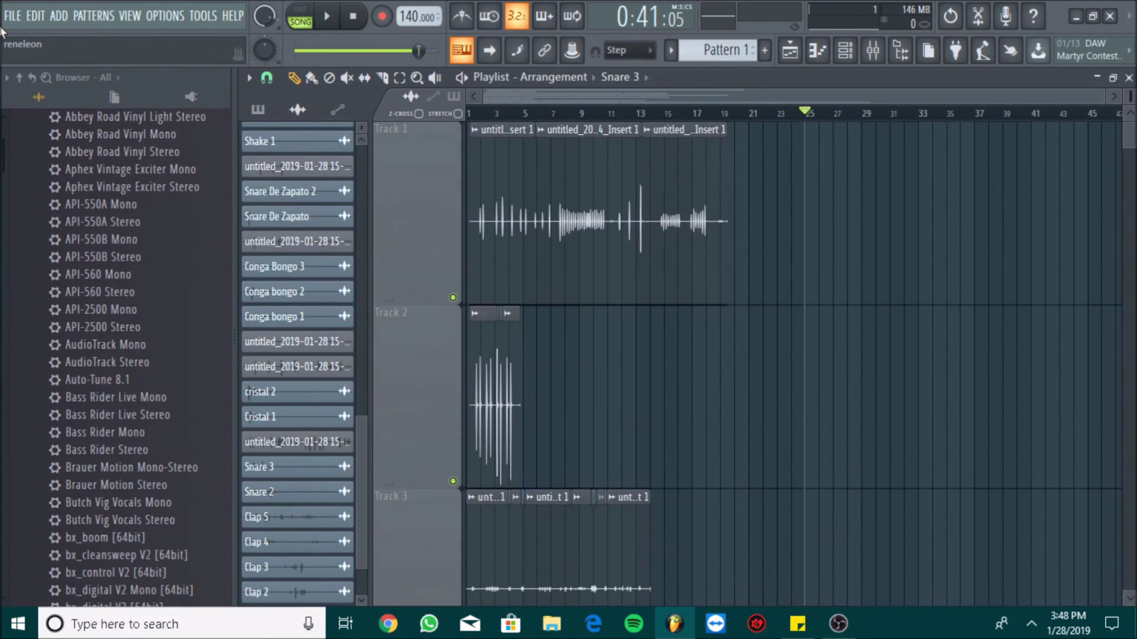
Step: Export the project as a zipped loop package named Sonidos Grabados
{"action": "left_click", "coordinate": [12, 16]}
{"action": "mouse_move", "coordinate": [35, 162]}
{"action": "left_click", "coordinate": [240, 163]}
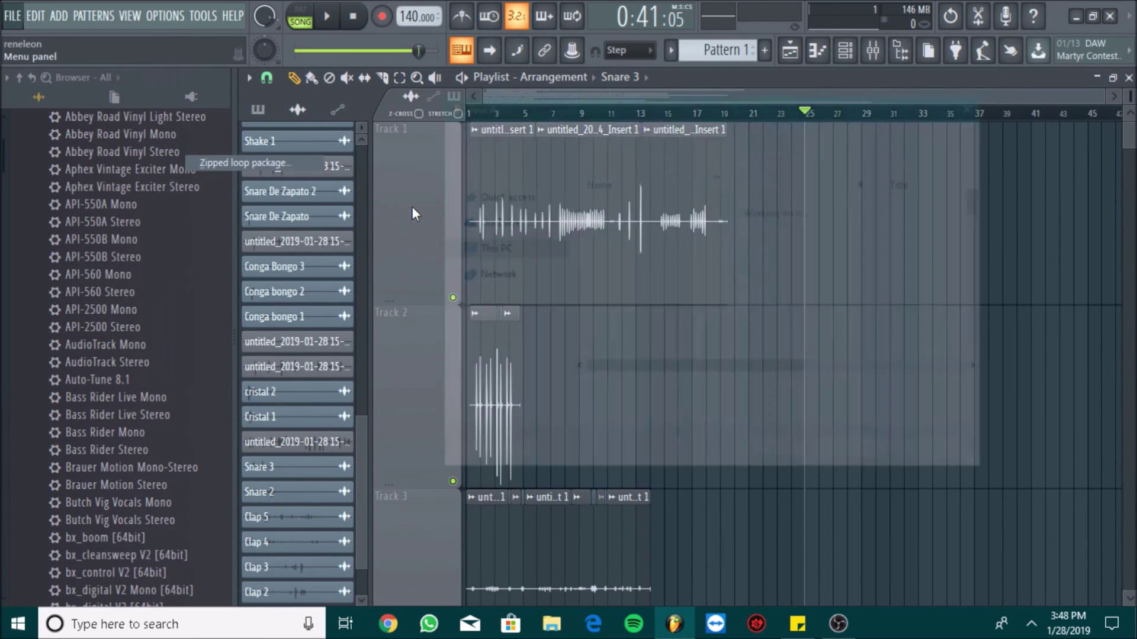
{"action": "type", "text": "Sonidos Grabados"}
{"action": "key", "text": "Return"}
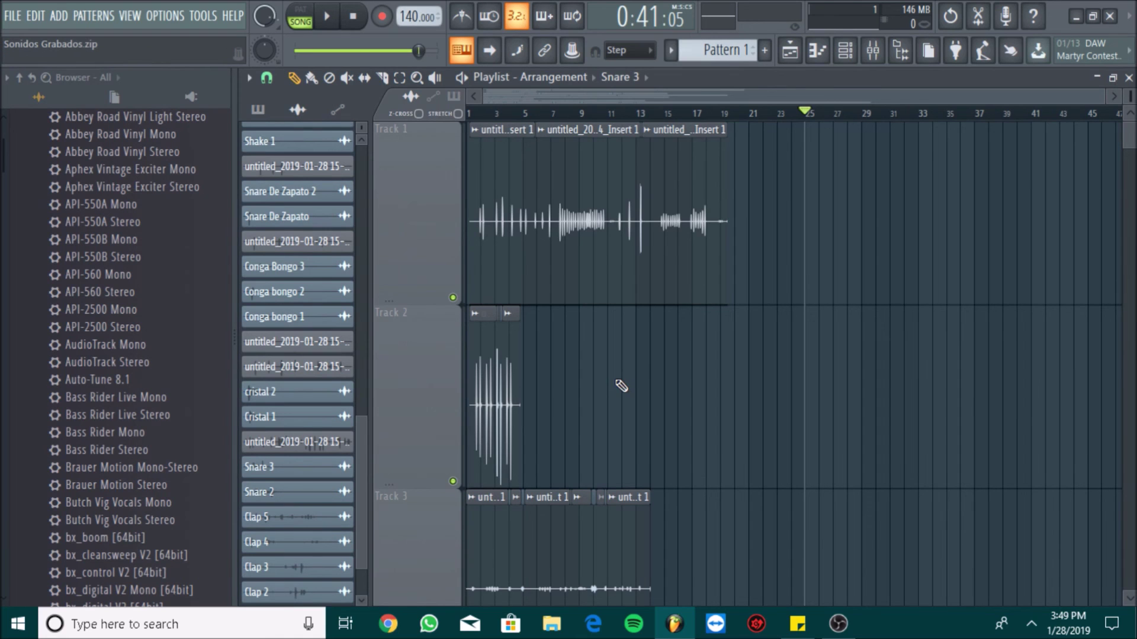
Step: Check the saved samples in the channel rack and start a new project
{"action": "left_click", "coordinate": [846, 57]}
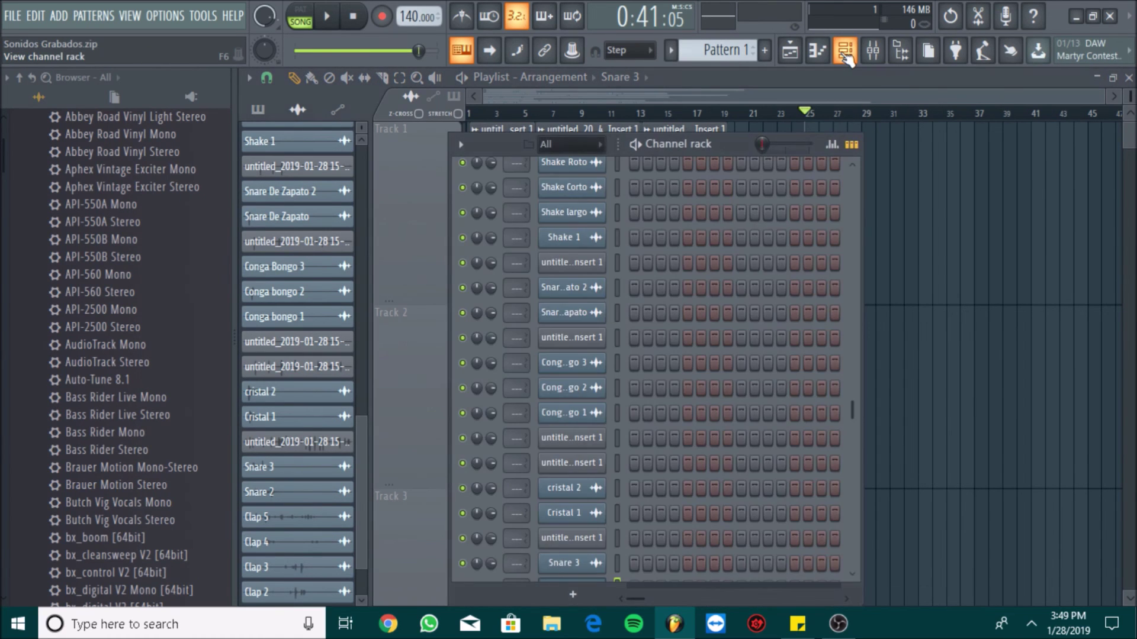
{"action": "left_click", "coordinate": [847, 56]}
{"action": "left_click", "coordinate": [13, 15]}
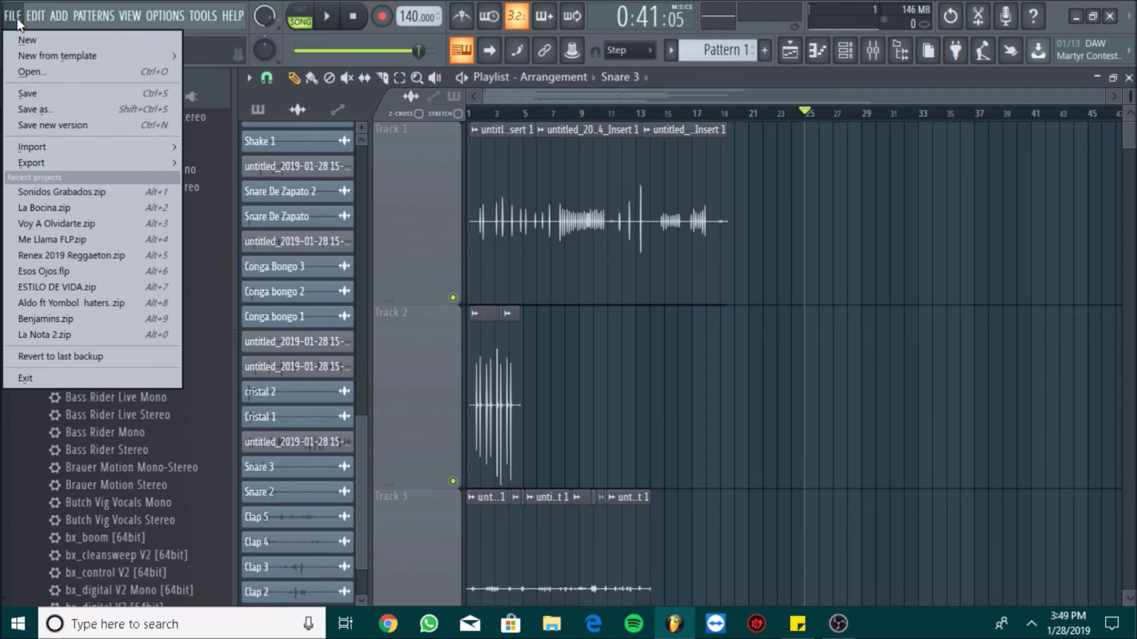
{"action": "left_click", "coordinate": [13, 38]}
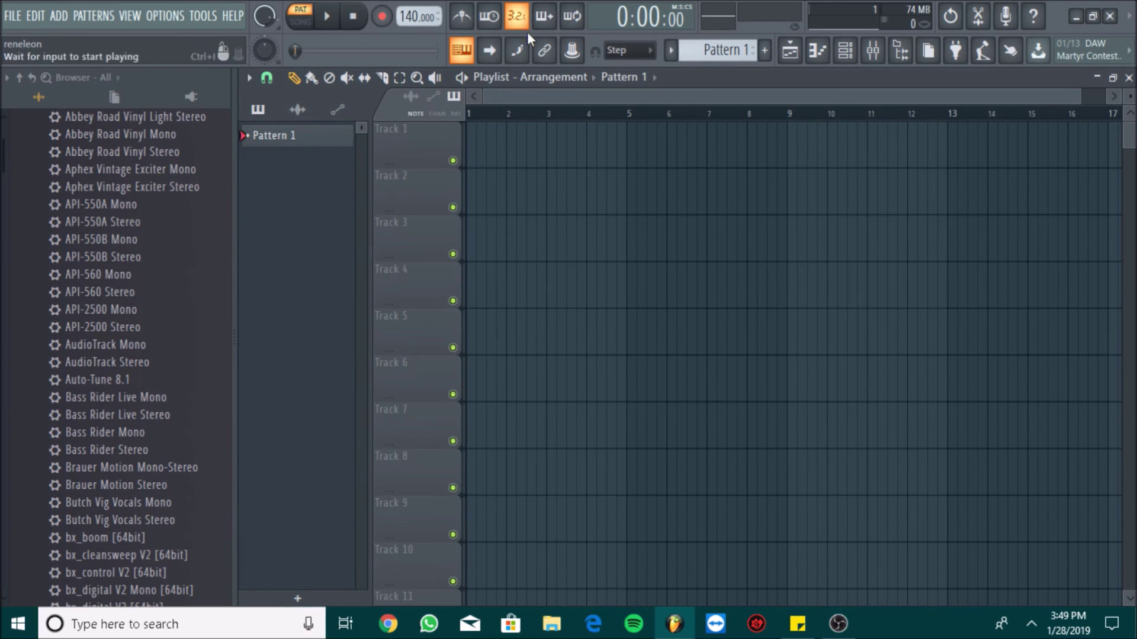
Step: Collapse the expanded plugin database folder in the browser and look through the sample library folders
{"action": "scroll", "coordinate": [98, 311], "scroll_direction": "up", "scroll_amount": 5}
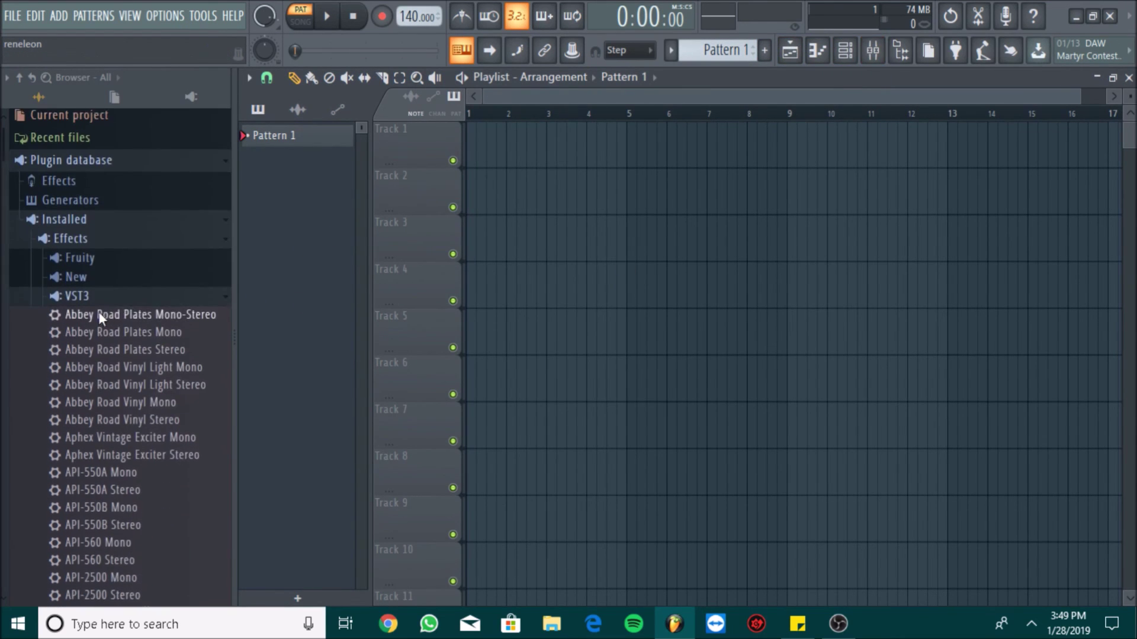
{"action": "left_click", "coordinate": [94, 222]}
{"action": "scroll", "coordinate": [148, 290], "scroll_direction": "down", "scroll_amount": 5}
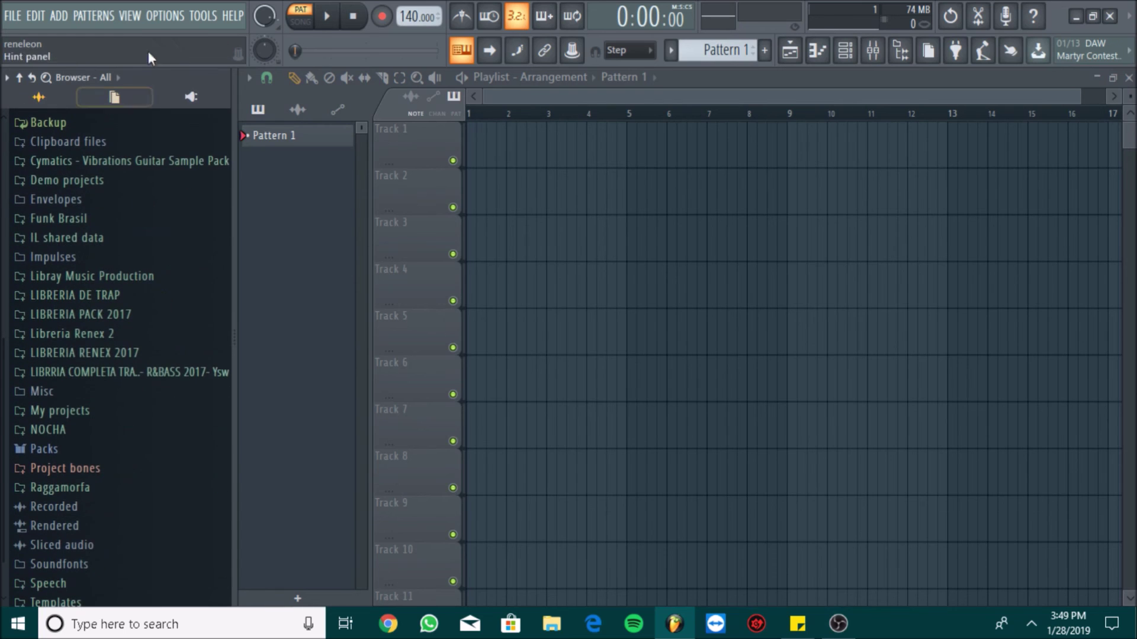
Step: In the file settings, open the folder selection for the VOCALES NUEVA LECCION search folder entry and expand Libraries
{"action": "left_click", "coordinate": [167, 16]}
{"action": "left_click", "coordinate": [223, 98]}
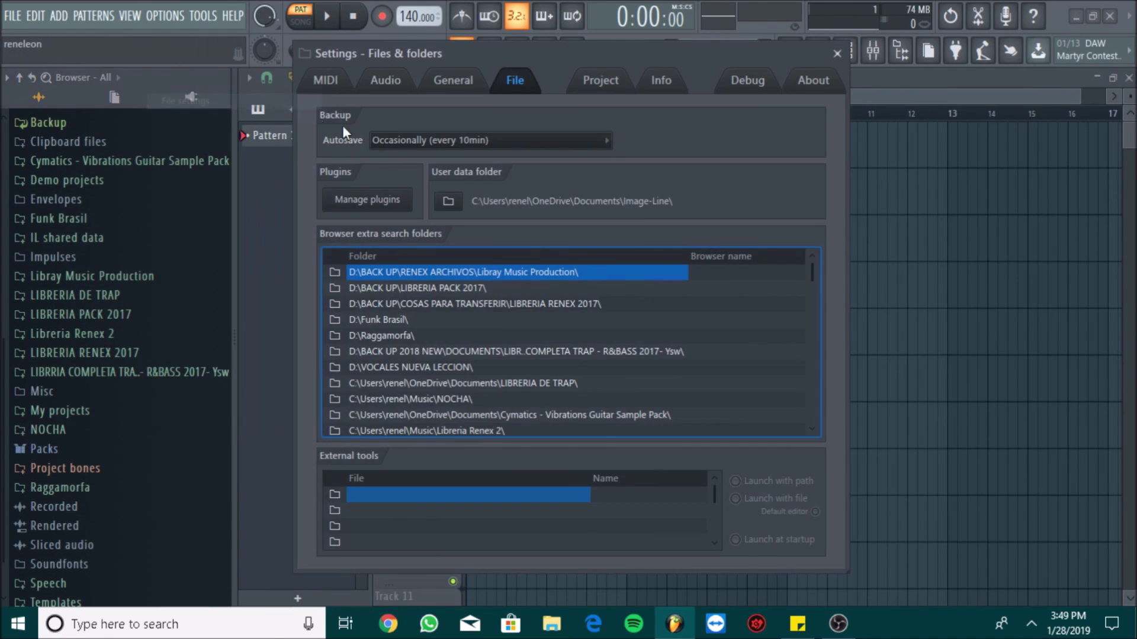
{"action": "key", "text": "Down"}
{"action": "key", "text": "Down"}
{"action": "key", "text": "Down"}
{"action": "key", "text": "Down"}
{"action": "key", "text": "Down"}
{"action": "key", "text": "Down"}
{"action": "key", "text": "Down"}
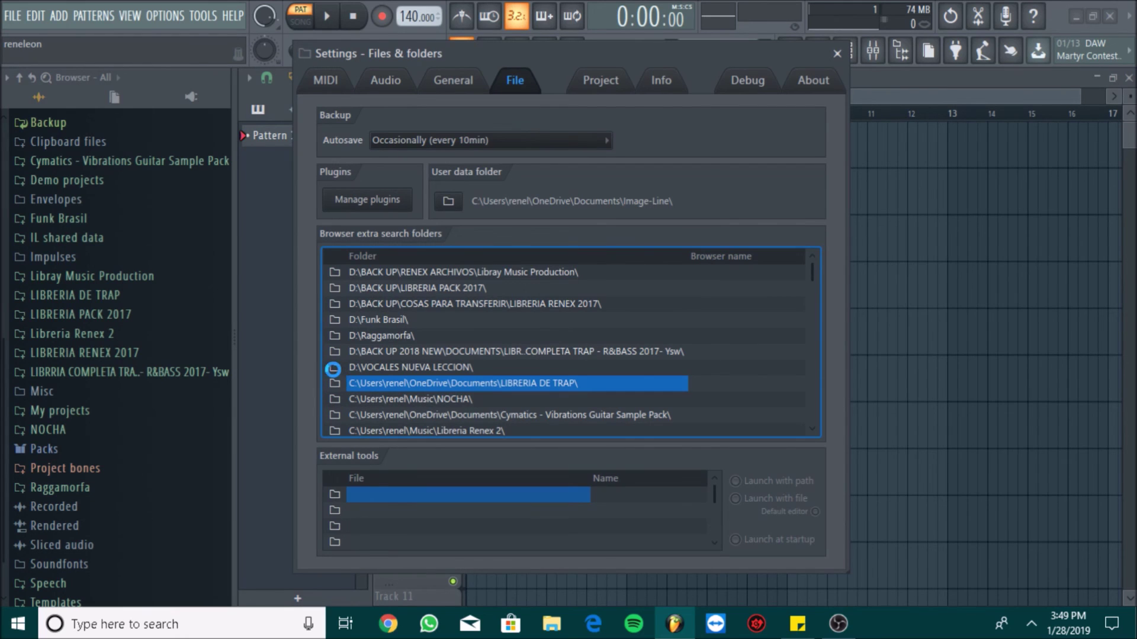
{"action": "left_click", "coordinate": [333, 368]}
{"action": "scroll", "coordinate": [623, 280], "scroll_direction": "down", "scroll_amount": 1}
{"action": "left_click", "coordinate": [461, 232]}
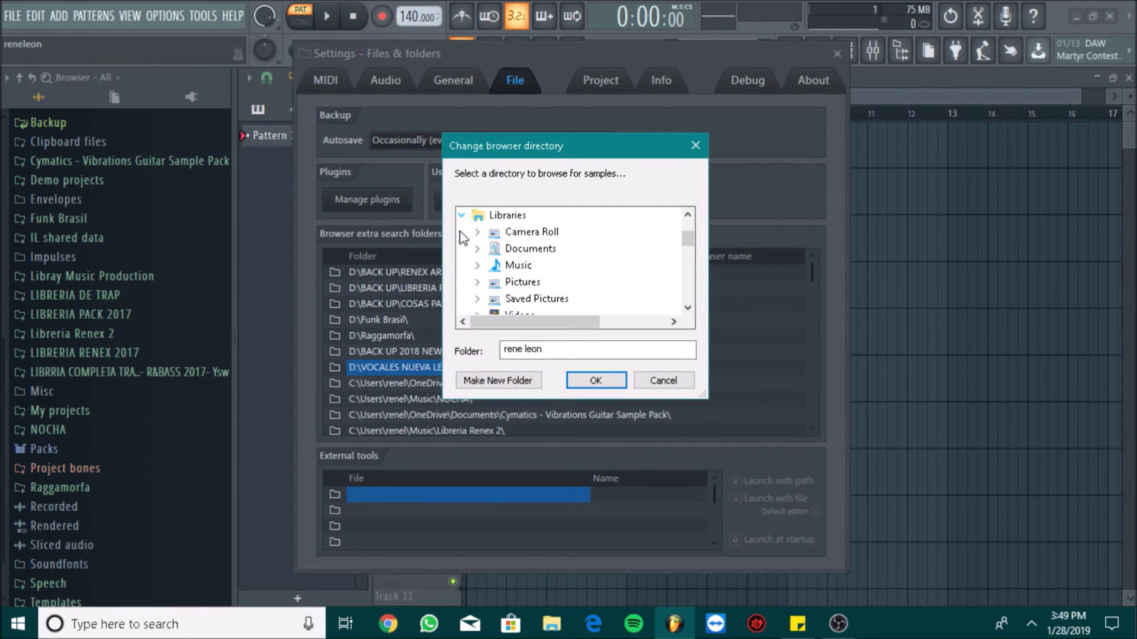
{"action": "left_click", "coordinate": [477, 249]}
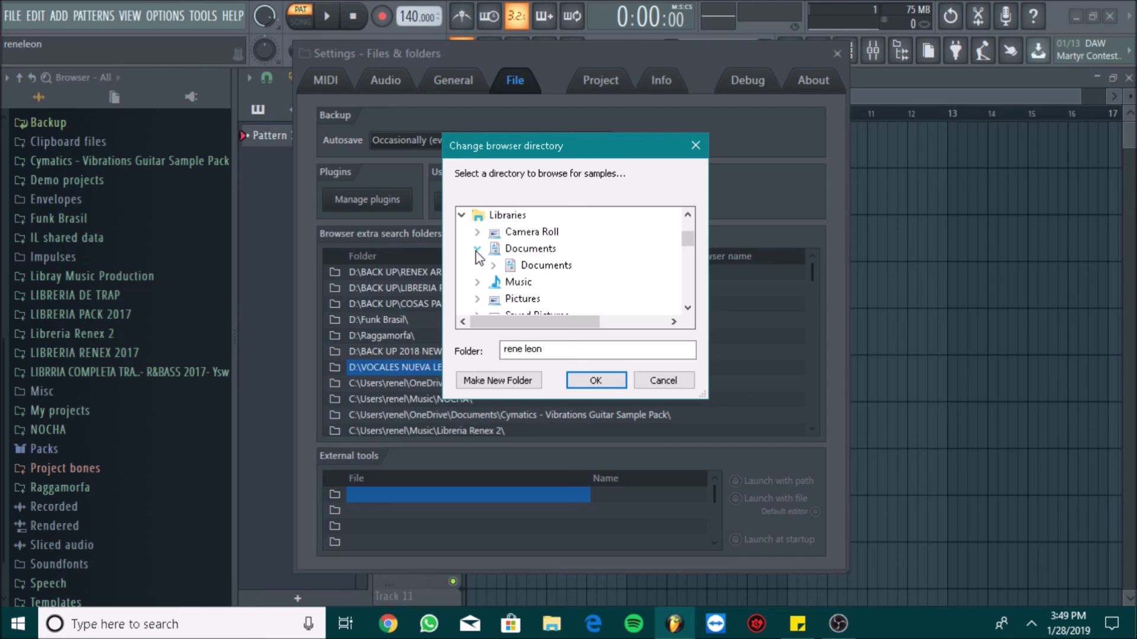
{"action": "scroll", "coordinate": [622, 254], "scroll_direction": "down", "scroll_amount": 4}
{"action": "scroll", "coordinate": [634, 258], "scroll_direction": "down", "scroll_amount": 5}
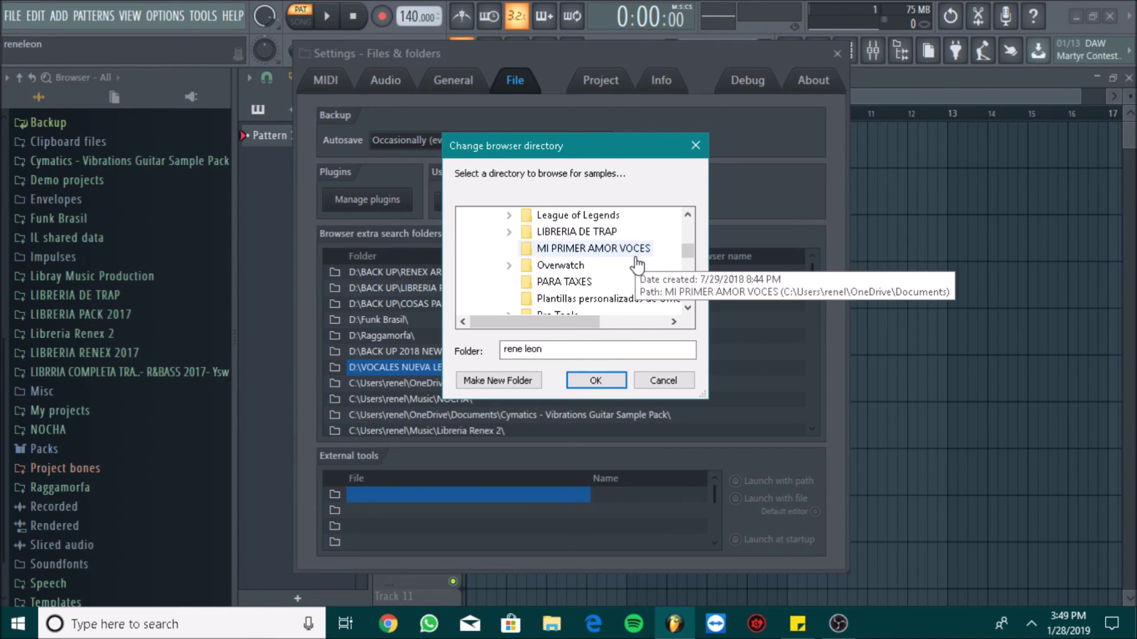
{"action": "scroll", "coordinate": [634, 258], "scroll_direction": "up", "scroll_amount": 2}
{"action": "scroll", "coordinate": [635, 265], "scroll_direction": "up", "scroll_amount": 8}
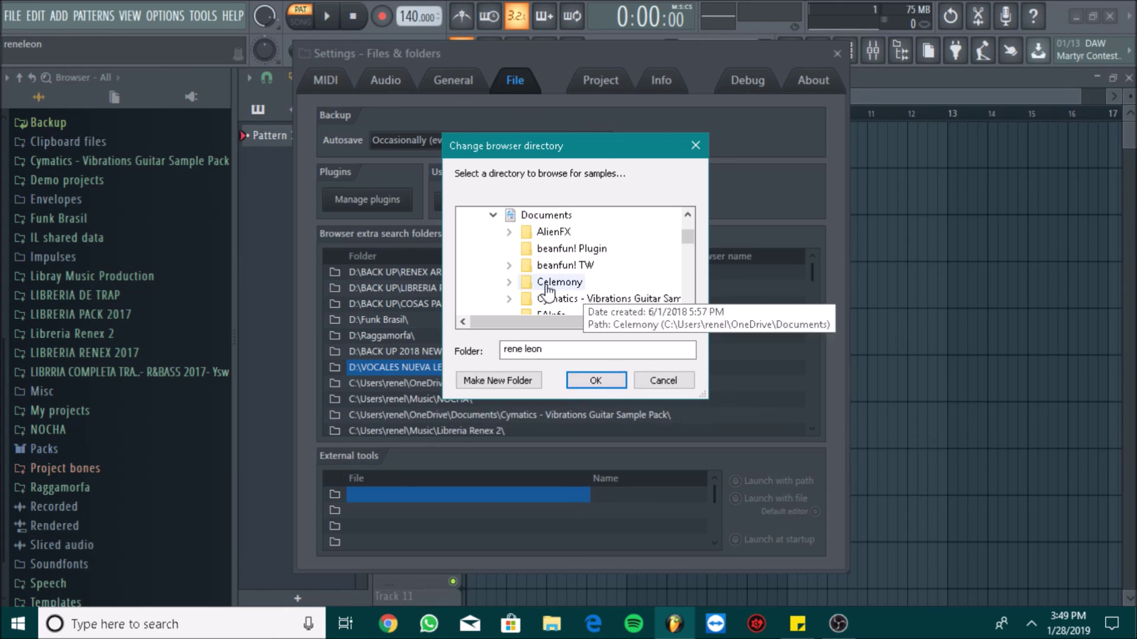
{"action": "left_click", "coordinate": [492, 215]}
Step: Assign Libreria Renex Sonidos grabados from the Music library as the browser search folder and close the settings
{"action": "left_click", "coordinate": [493, 232]}
{"action": "scroll", "coordinate": [651, 264], "scroll_direction": "down", "scroll_amount": 4}
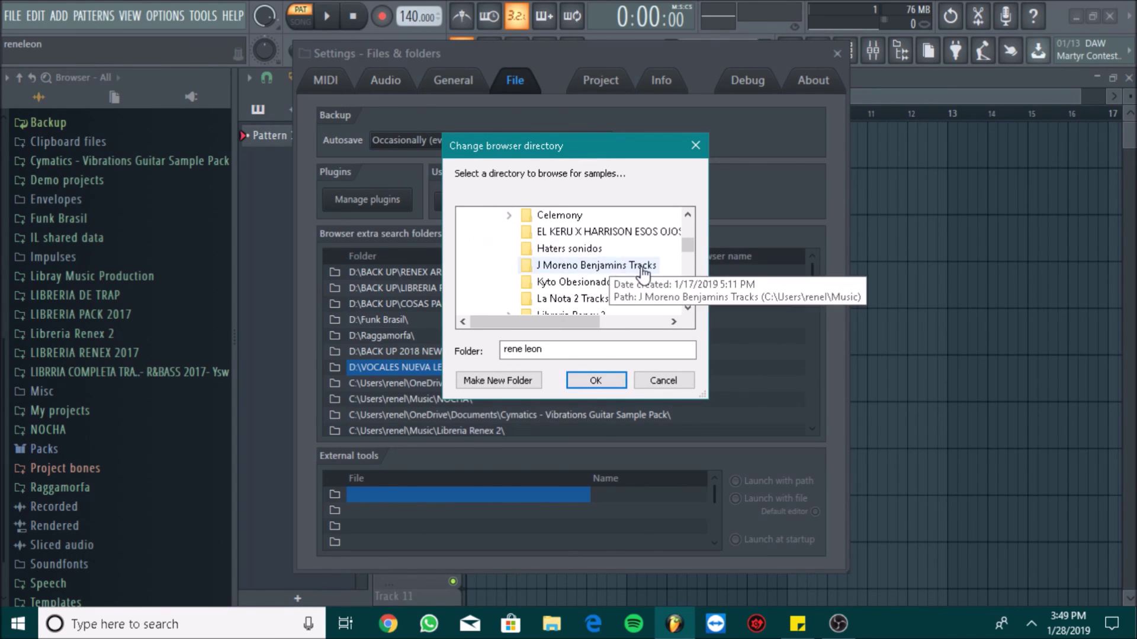
{"action": "scroll", "coordinate": [651, 284], "scroll_direction": "up", "scroll_amount": 1}
{"action": "left_click", "coordinate": [652, 281]}
{"action": "left_click", "coordinate": [596, 380]}
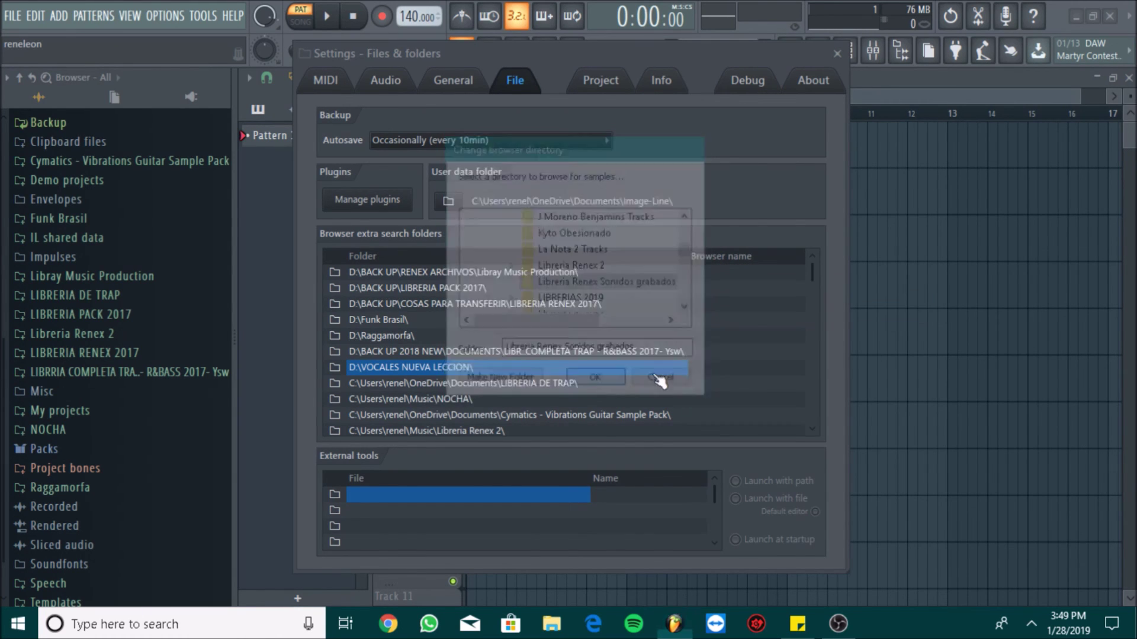
{"action": "left_click", "coordinate": [836, 53]}
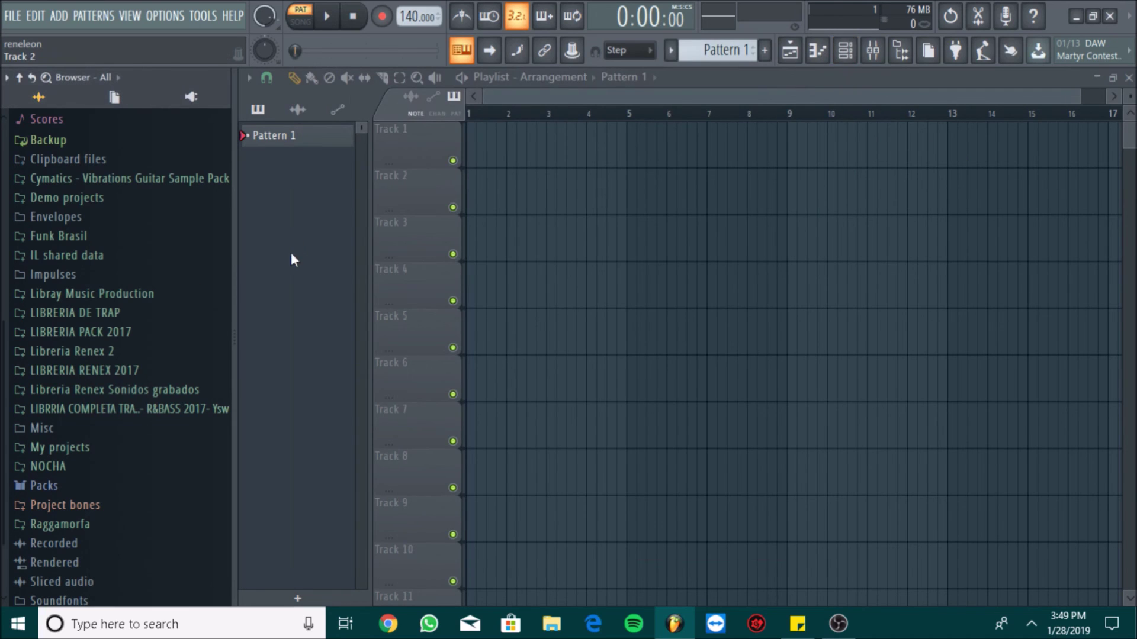
Step: Open the Libreria Renex Sonidos grabados folder in the browser and audition Clap 1 through Clap 5
{"action": "left_click", "coordinate": [154, 388]}
{"action": "scroll", "coordinate": [174, 367], "scroll_direction": "down", "scroll_amount": 5}
{"action": "scroll", "coordinate": [165, 356], "scroll_direction": "up", "scroll_amount": 5}
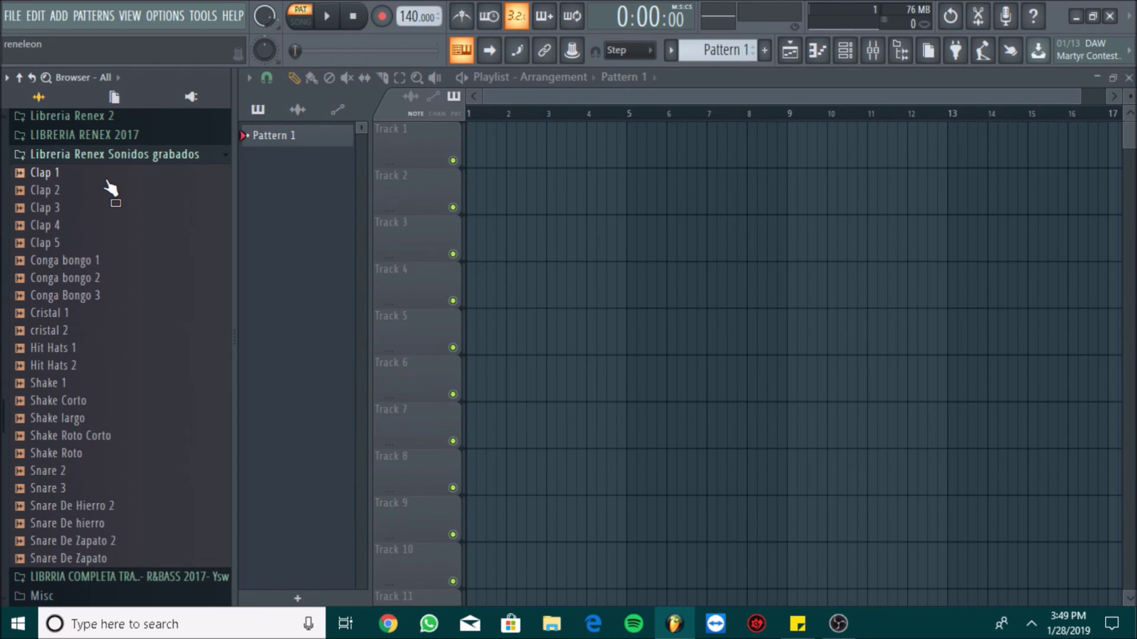
{"action": "left_click", "coordinate": [106, 180]}
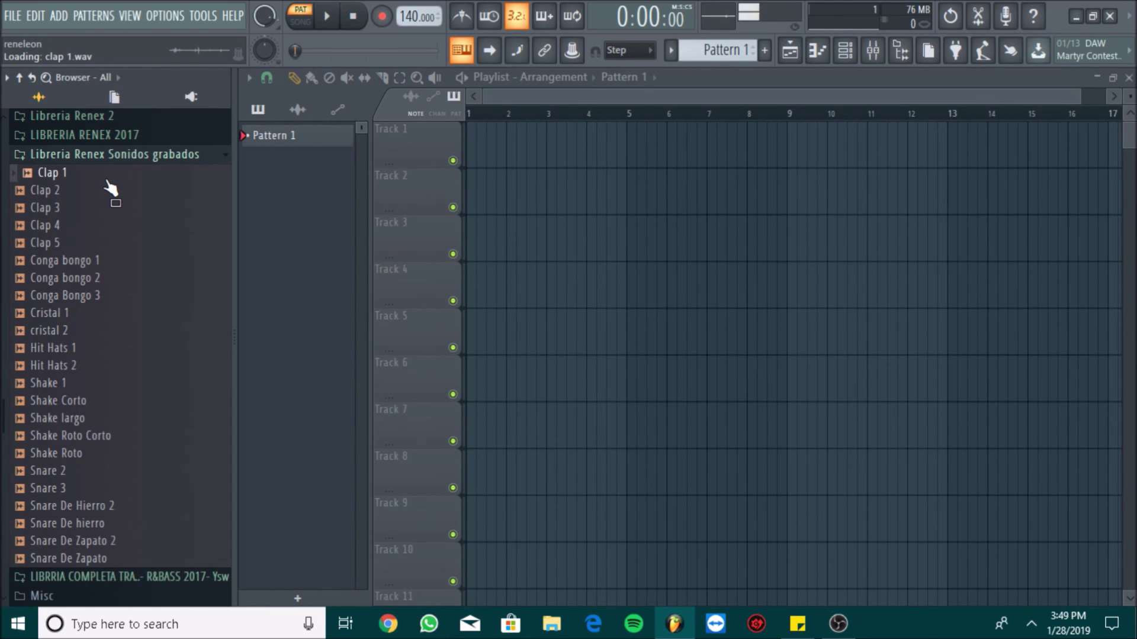
{"action": "left_click", "coordinate": [100, 192]}
{"action": "left_click", "coordinate": [97, 210]}
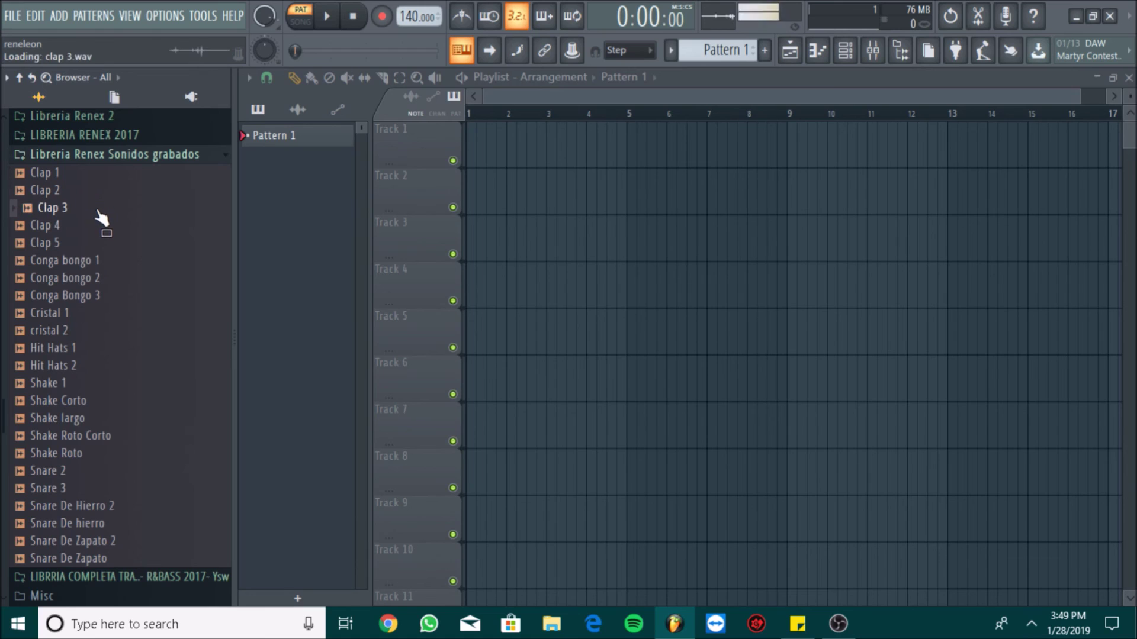
{"action": "left_click", "coordinate": [92, 228]}
{"action": "left_click", "coordinate": [90, 242]}
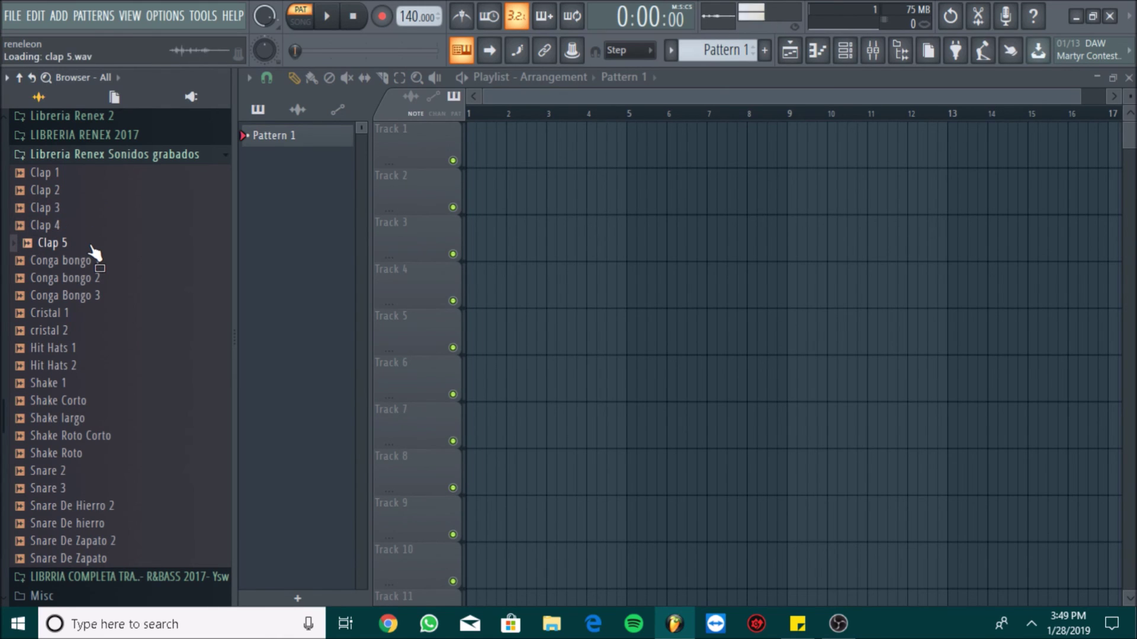
Step: Audition the Conga bongo, Cristal, Hit Hats and Shake samples in the library folder in order
{"action": "left_click", "coordinate": [101, 261]}
{"action": "left_click", "coordinate": [103, 283]}
{"action": "left_click", "coordinate": [105, 300]}
{"action": "left_click", "coordinate": [106, 317]}
{"action": "left_click", "coordinate": [100, 334]}
{"action": "left_click", "coordinate": [98, 350]}
{"action": "left_click", "coordinate": [96, 366]}
{"action": "left_click", "coordinate": [95, 384]}
{"action": "left_click", "coordinate": [97, 402]}
{"action": "left_click", "coordinate": [97, 422]}
{"action": "left_click", "coordinate": [101, 436]}
{"action": "left_click", "coordinate": [104, 453]}
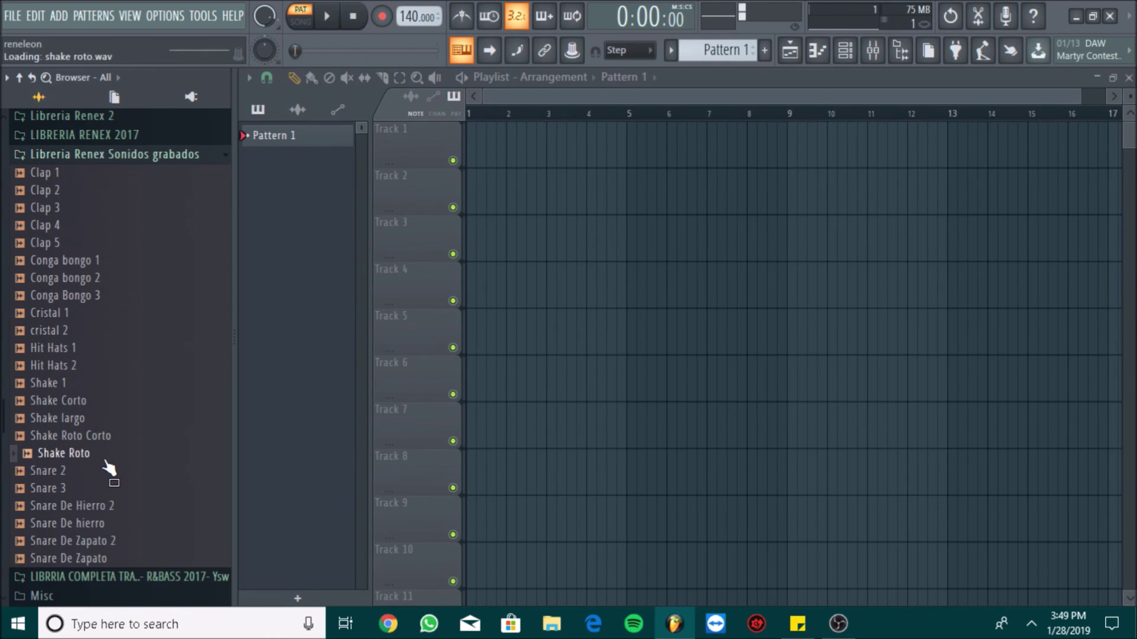
Step: Audition the snare samples from Snare 2 through Snare De Zapato
{"action": "left_click", "coordinate": [102, 471]}
{"action": "left_click", "coordinate": [106, 489]}
{"action": "left_click", "coordinate": [109, 506]}
{"action": "left_click", "coordinate": [114, 524]}
{"action": "left_click", "coordinate": [116, 541]}
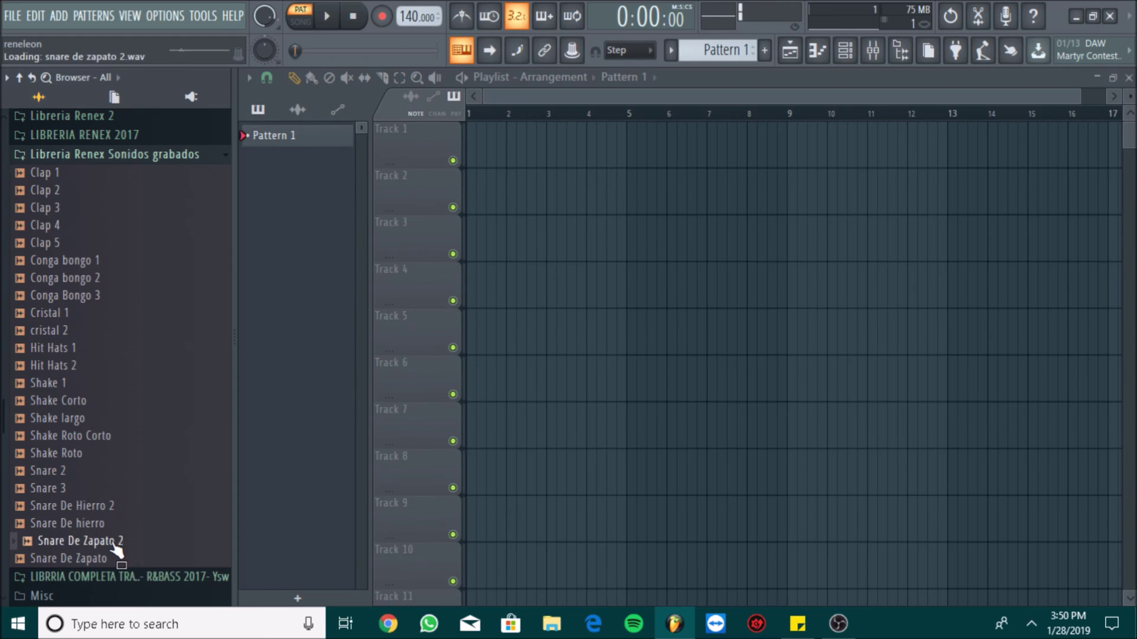
{"action": "left_click", "coordinate": [118, 558]}
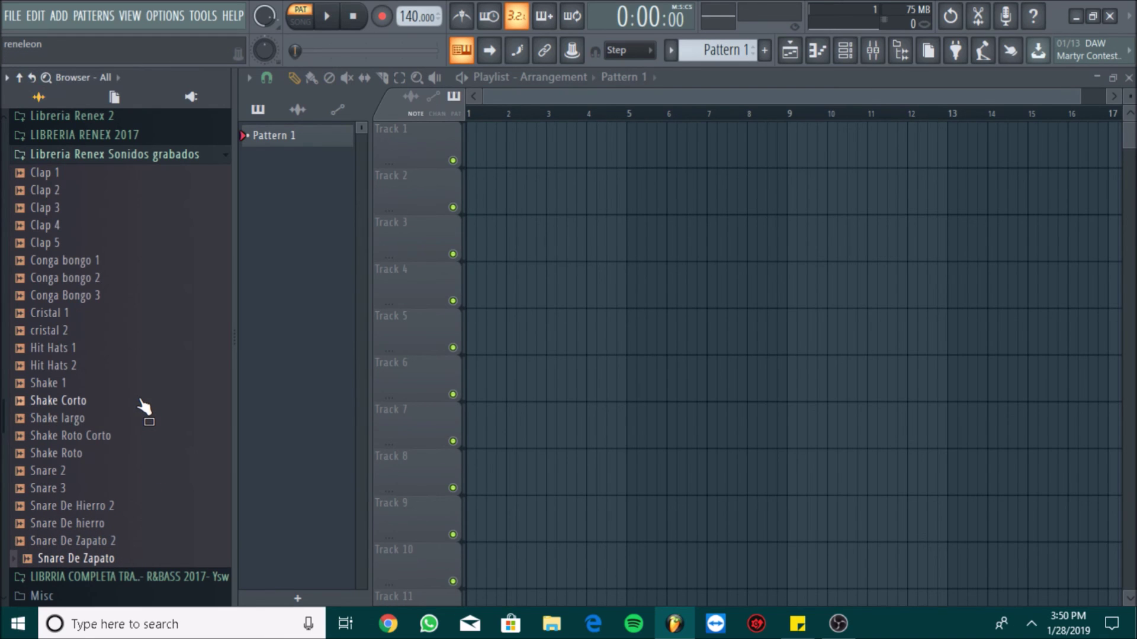